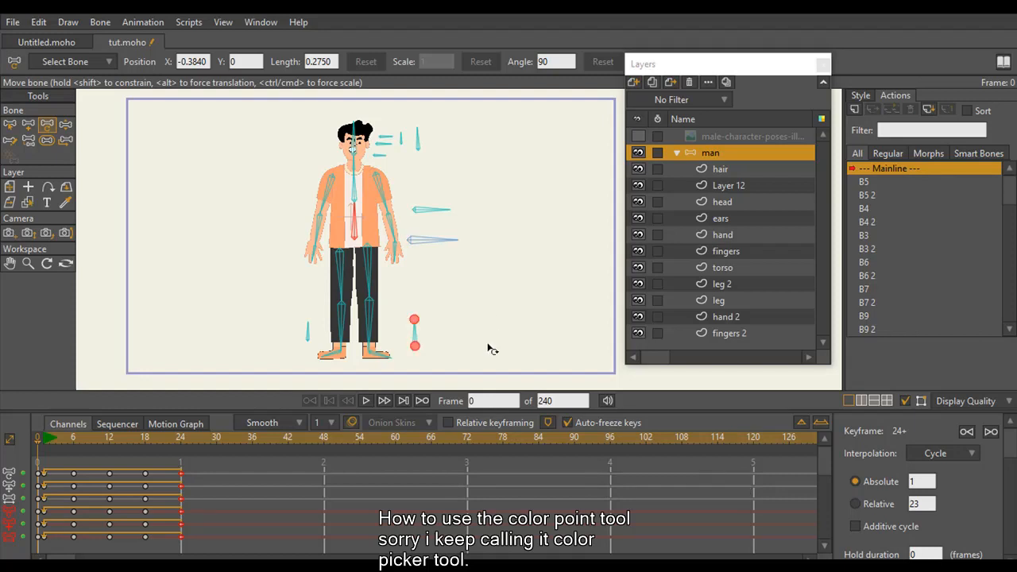
# Collapse the man bone layer's contents in the layer list
pyautogui.click(714, 170)
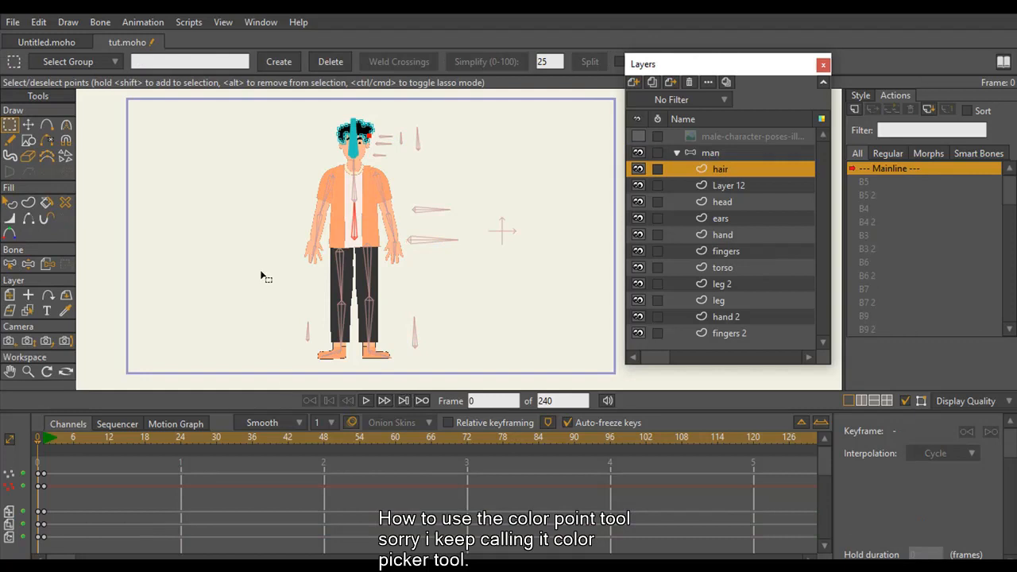
pyautogui.click(29, 373)
pyautogui.moveTo(431, 306); pyautogui.dragTo(414, 265)
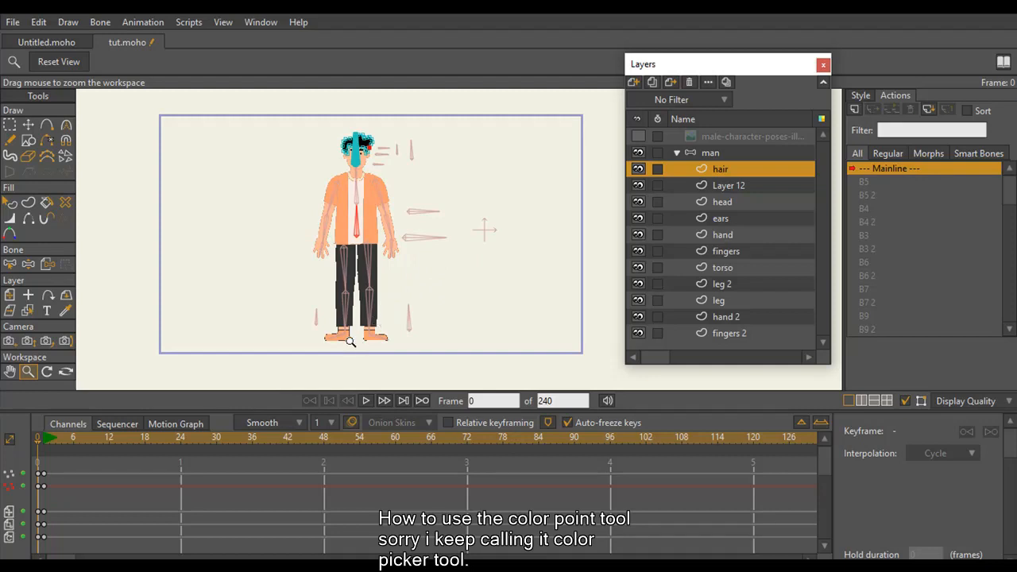
pyautogui.moveTo(351, 341); pyautogui.dragTo(361, 293)
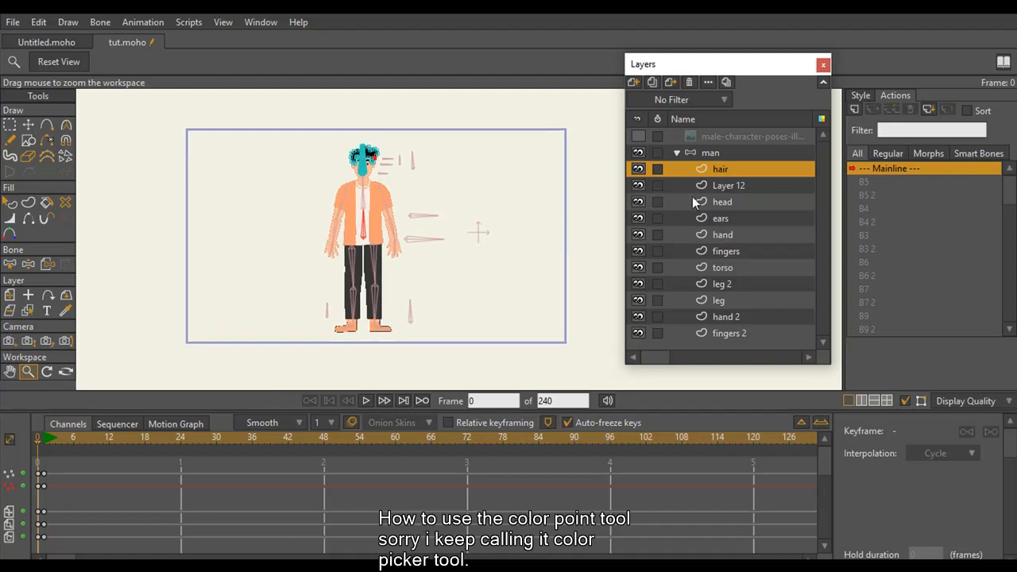
pyautogui.click(691, 151)
pyautogui.click(677, 152)
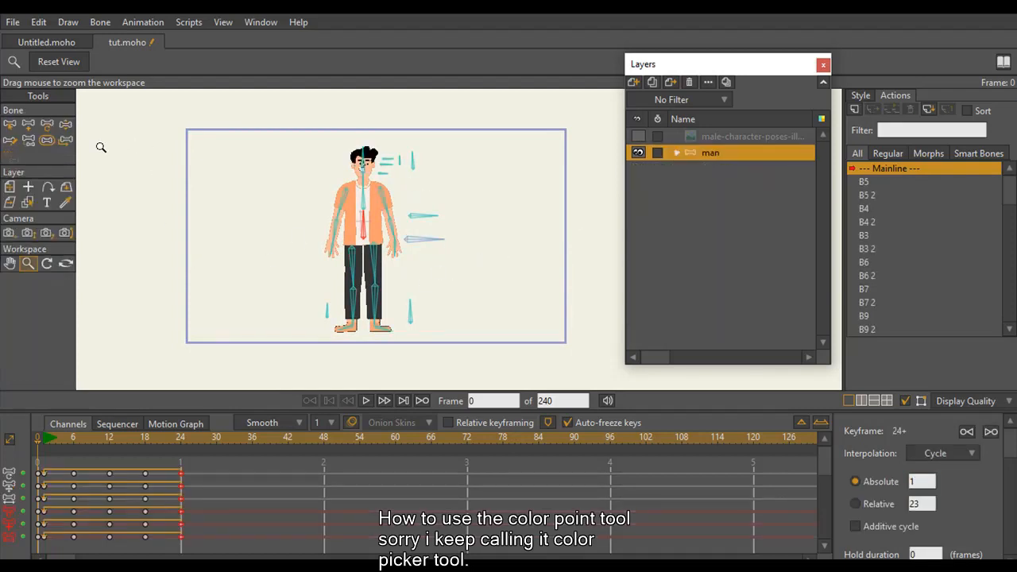
# Add a new vector layer and place it directly below the man layer
pyautogui.click(633, 83)
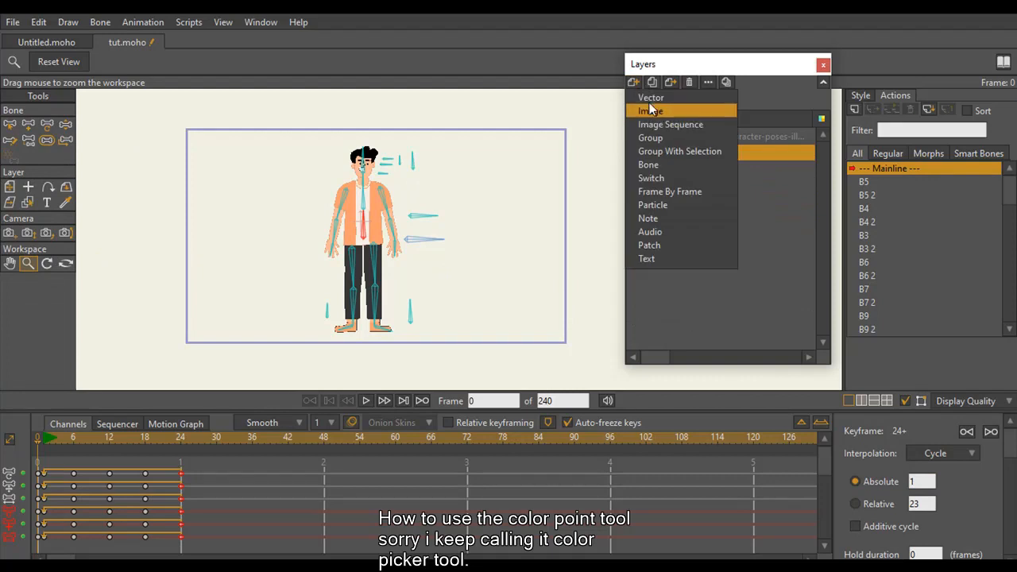
pyautogui.click(643, 95)
pyautogui.moveTo(685, 159); pyautogui.dragTo(693, 191)
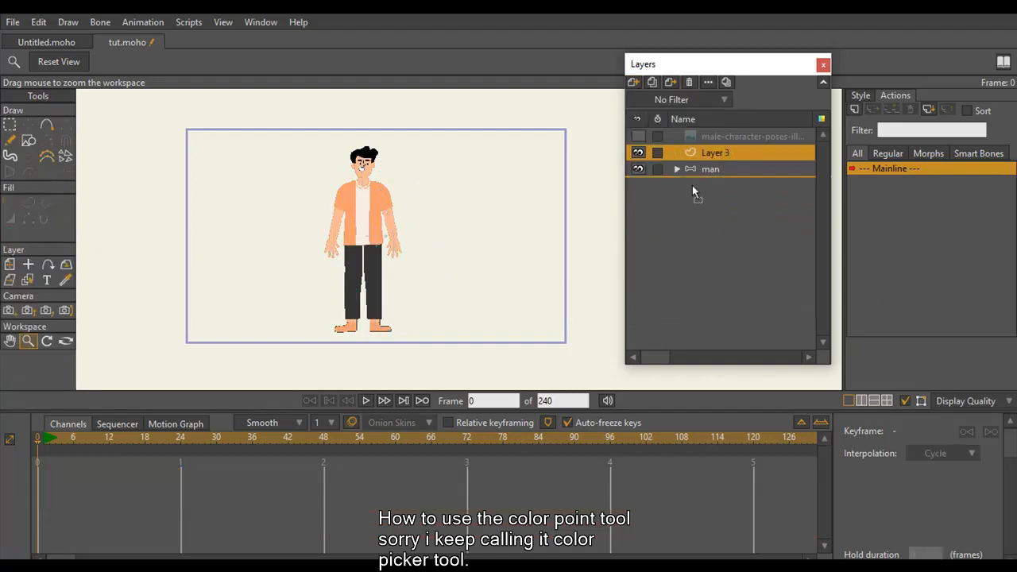
pyautogui.moveTo(511, 250); pyautogui.dragTo(693, 176)
# Draw a background rectangle slightly larger than the camera frame on the new vector layer
pyautogui.click(29, 140)
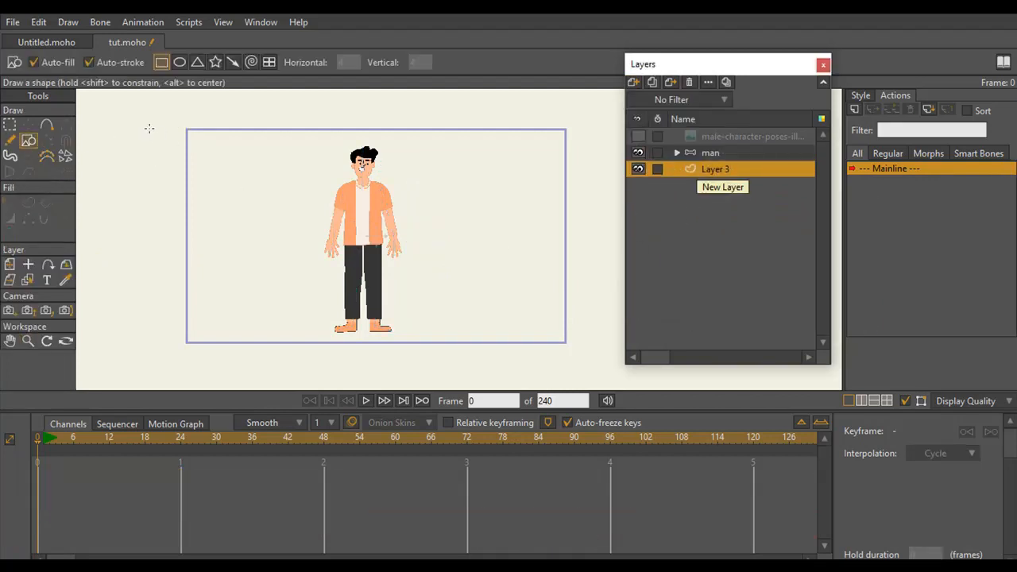
pyautogui.moveTo(150, 116)
pyautogui.mouseDown()
pyautogui.moveTo(362, 173)
pyautogui.moveTo(600, 358)
pyautogui.mouseUp()
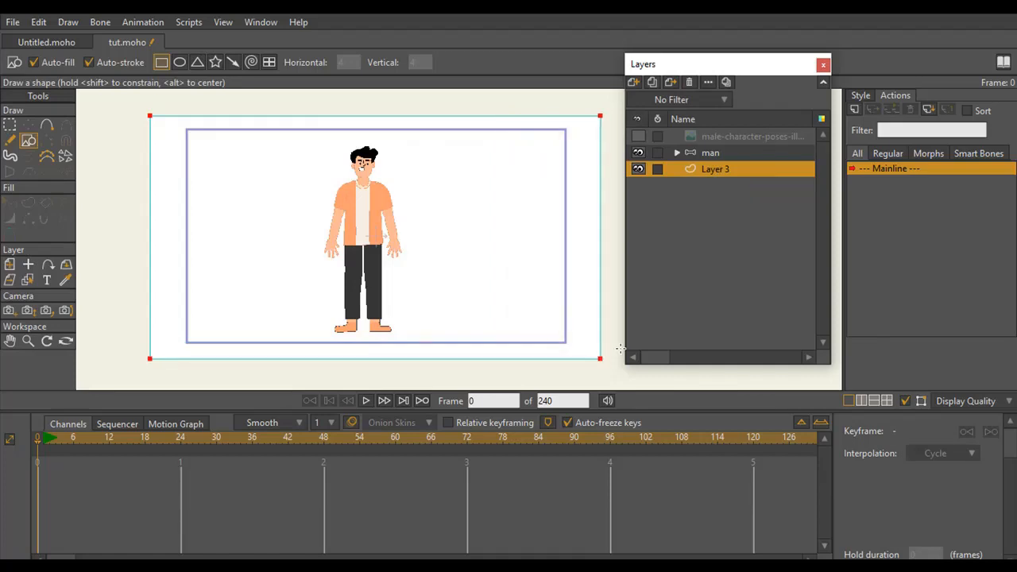
pyautogui.moveTo(728, 73); pyautogui.dragTo(690, 50)
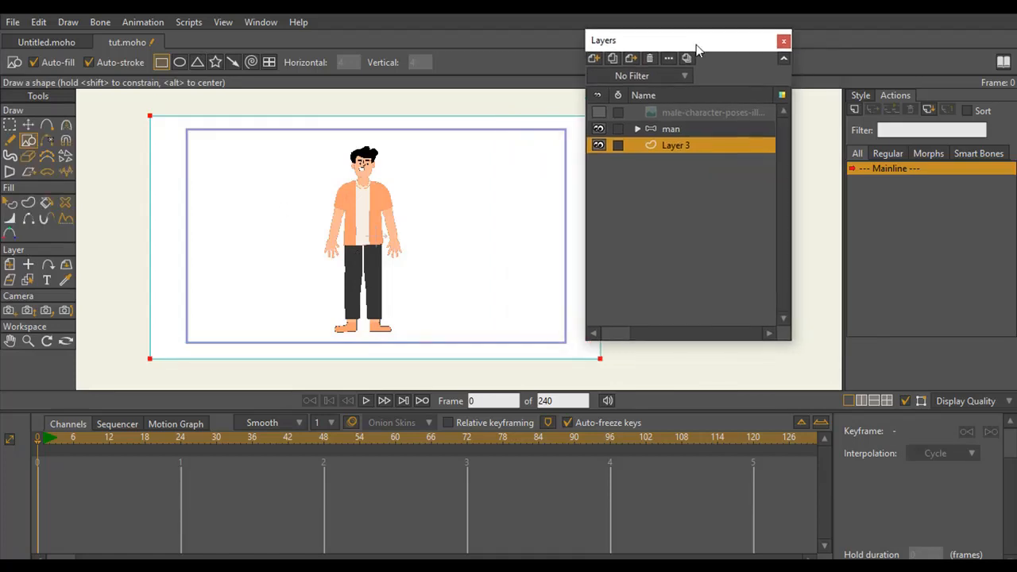
# Set the fill colour to blue and choose the Gradient effect with a linear white, blue and black gradient
pyautogui.click(861, 96)
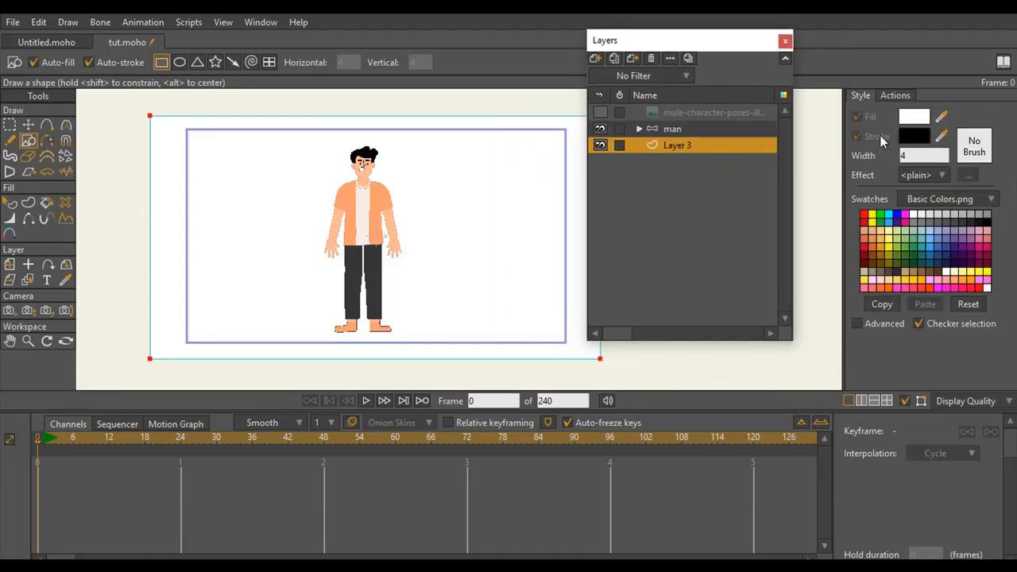
pyautogui.click(897, 215)
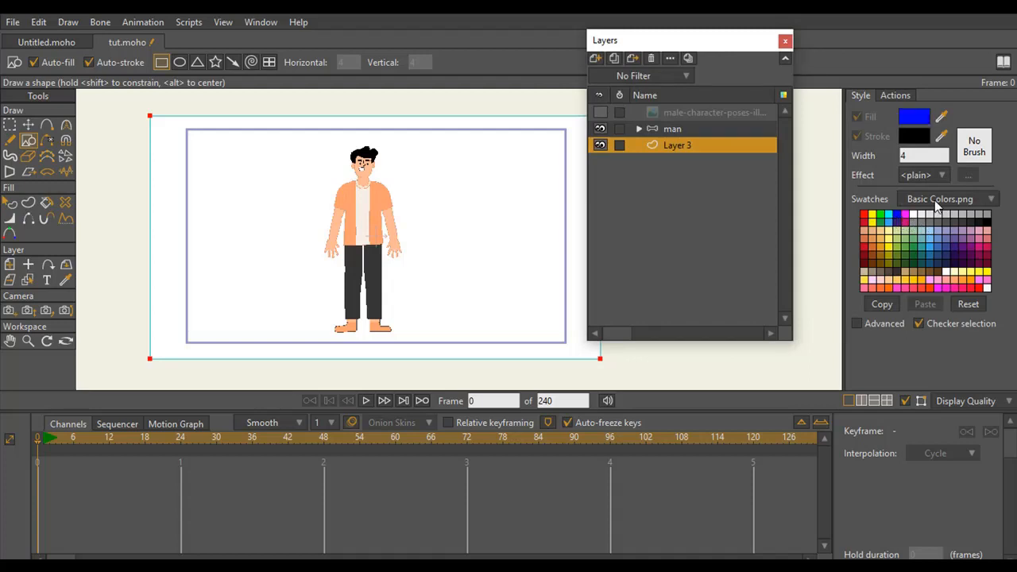
pyautogui.click(945, 178)
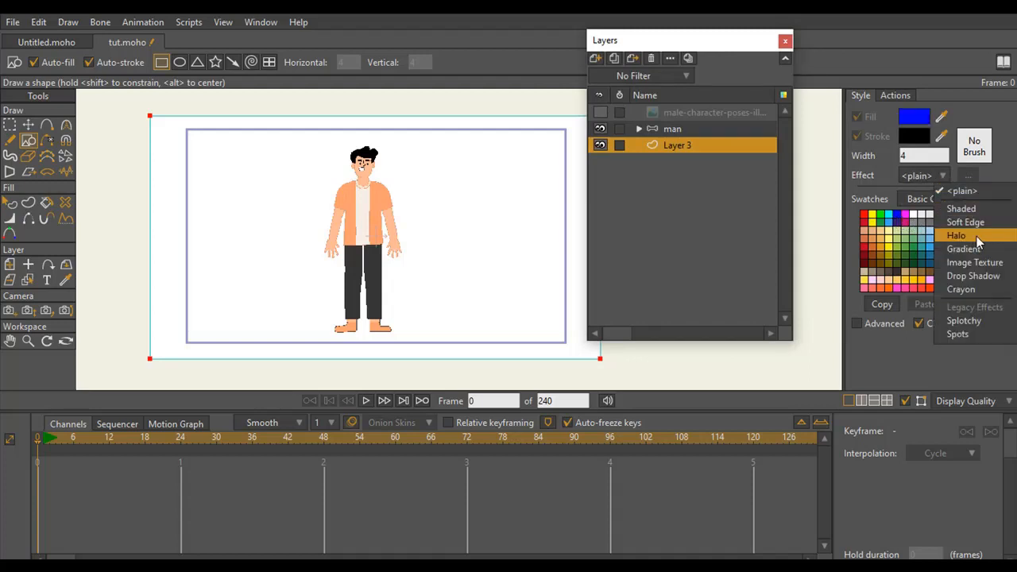
pyautogui.click(963, 250)
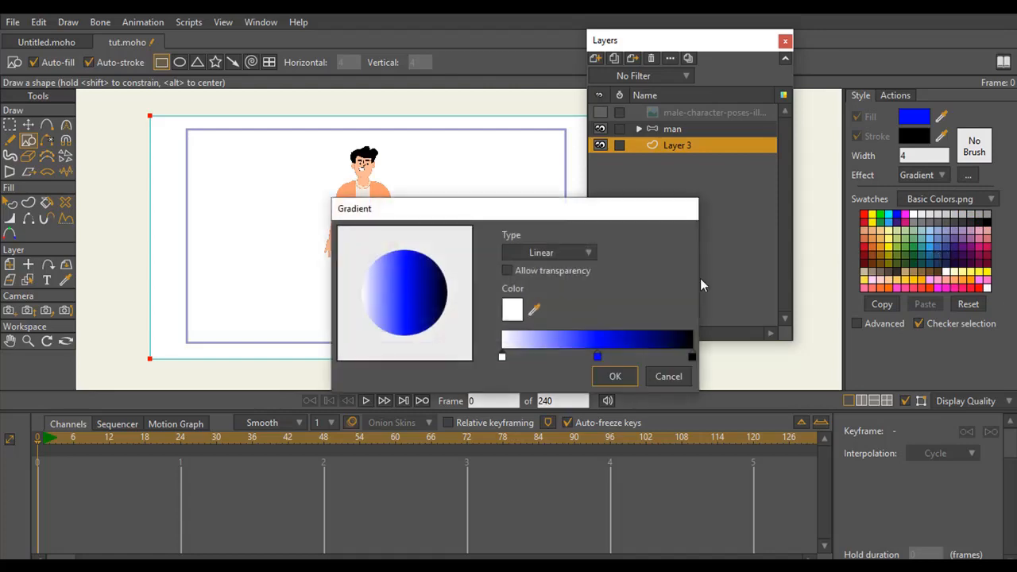
pyautogui.click(614, 378)
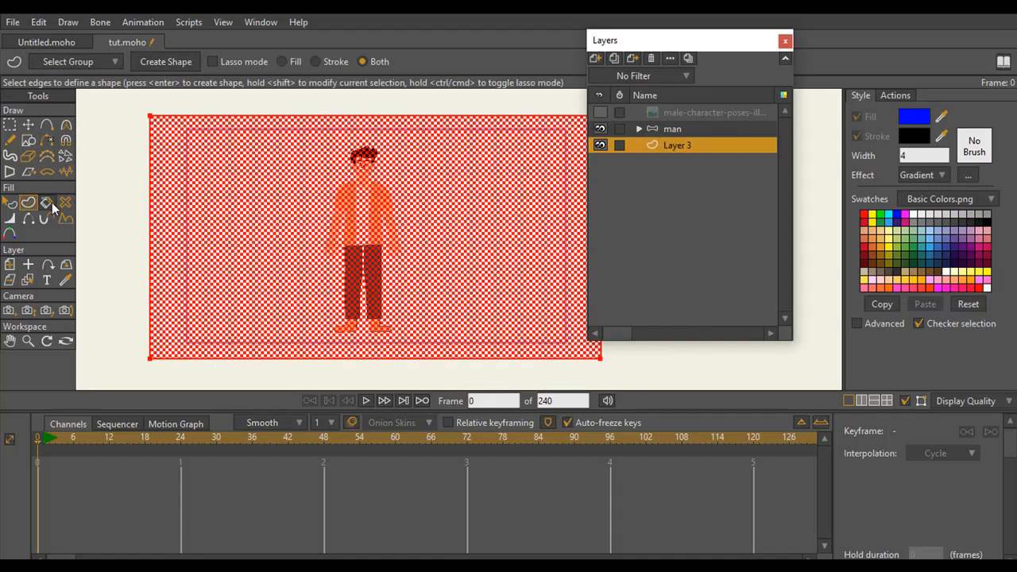
# Create a filled and stroked shape from the rectangle's edges, then deselect it
pyautogui.click(28, 202)
pyautogui.click(166, 62)
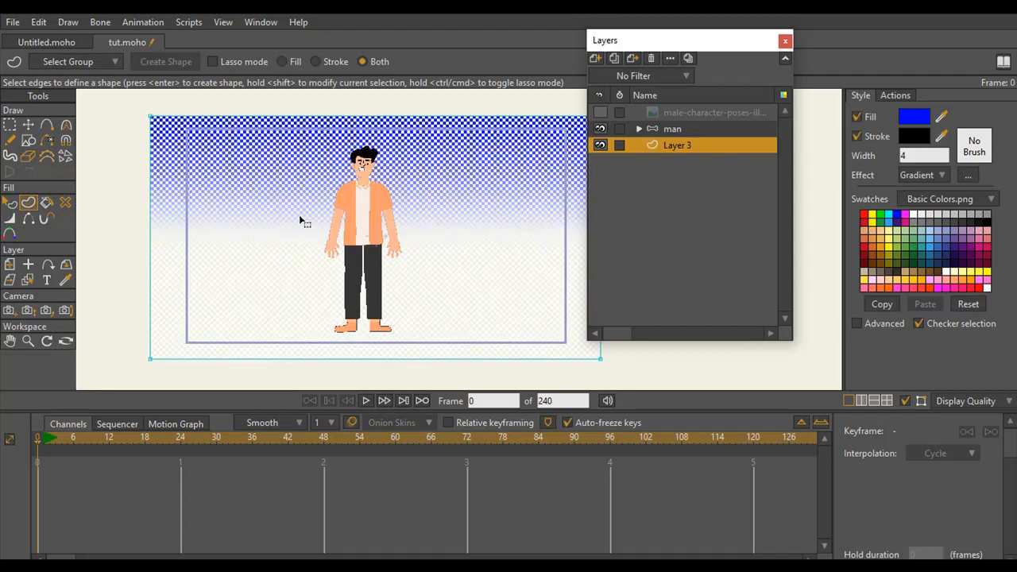
pyautogui.click(10, 125)
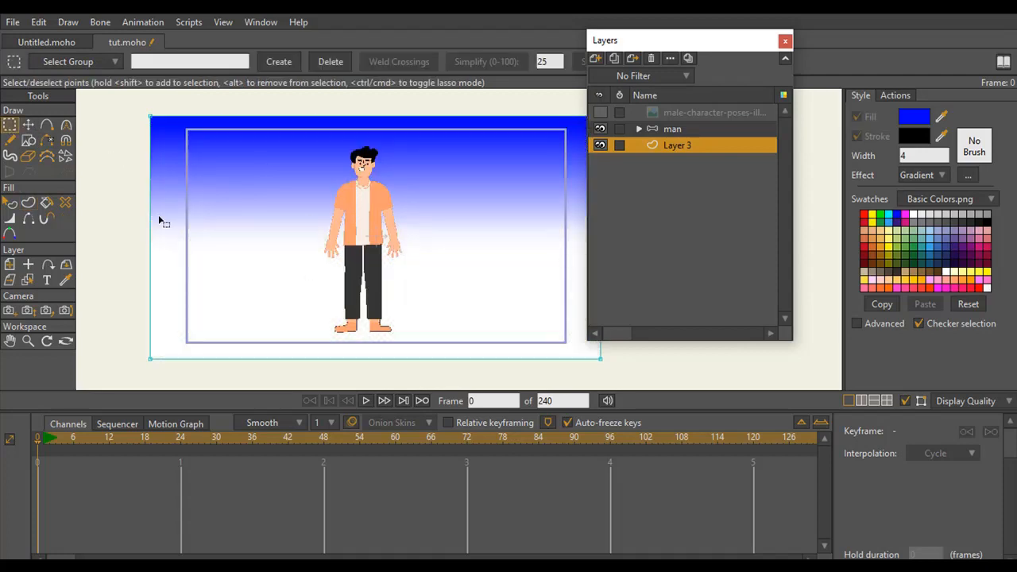
# Reorient the rectangle's gradient to run nearly horizontally, from white at its left edge to dark at its right edge
pyautogui.click(11, 203)
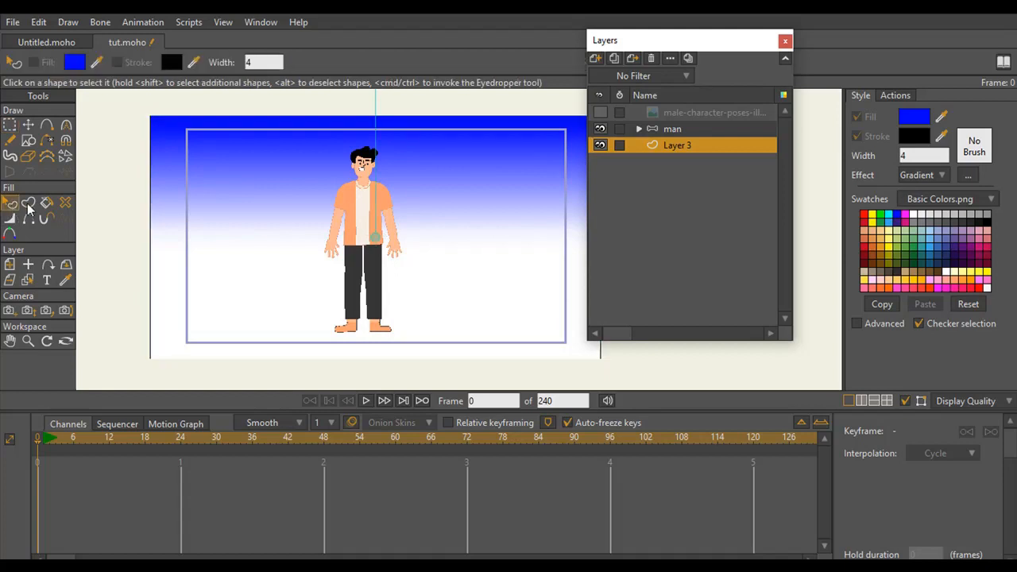
pyautogui.click(32, 341)
pyautogui.moveTo(370, 249); pyautogui.dragTo(337, 228)
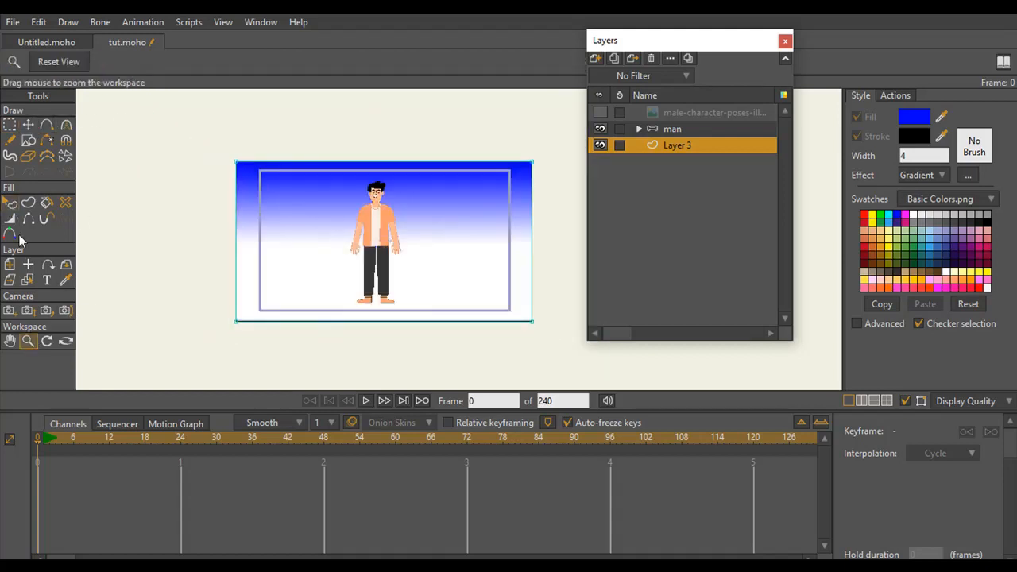
pyautogui.click(11, 204)
pyautogui.moveTo(385, 97); pyautogui.dragTo(195, 197)
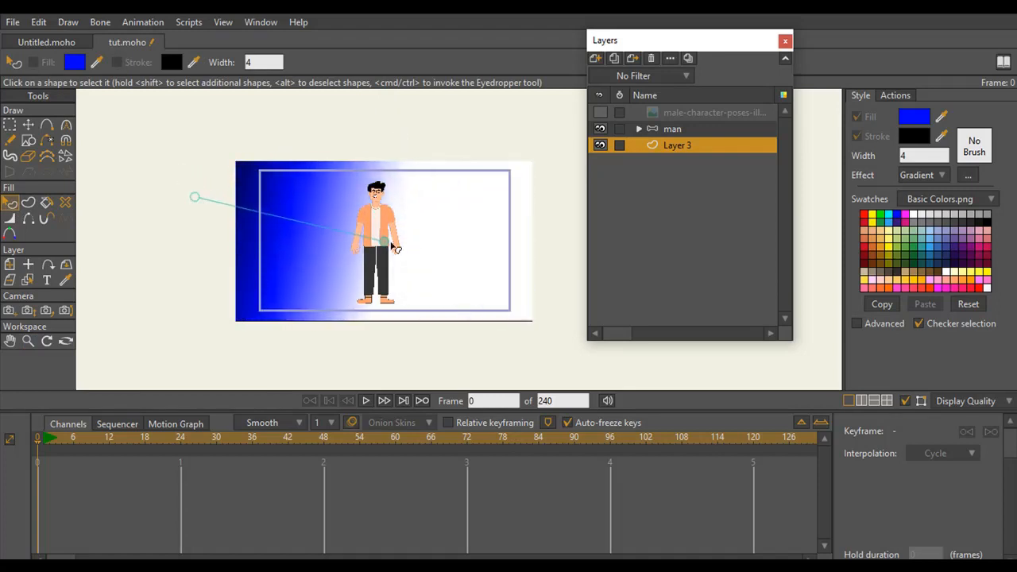
pyautogui.moveTo(386, 241); pyautogui.dragTo(521, 279)
pyautogui.moveTo(194, 198); pyautogui.dragTo(174, 199)
pyautogui.moveTo(518, 276); pyautogui.dragTo(485, 246)
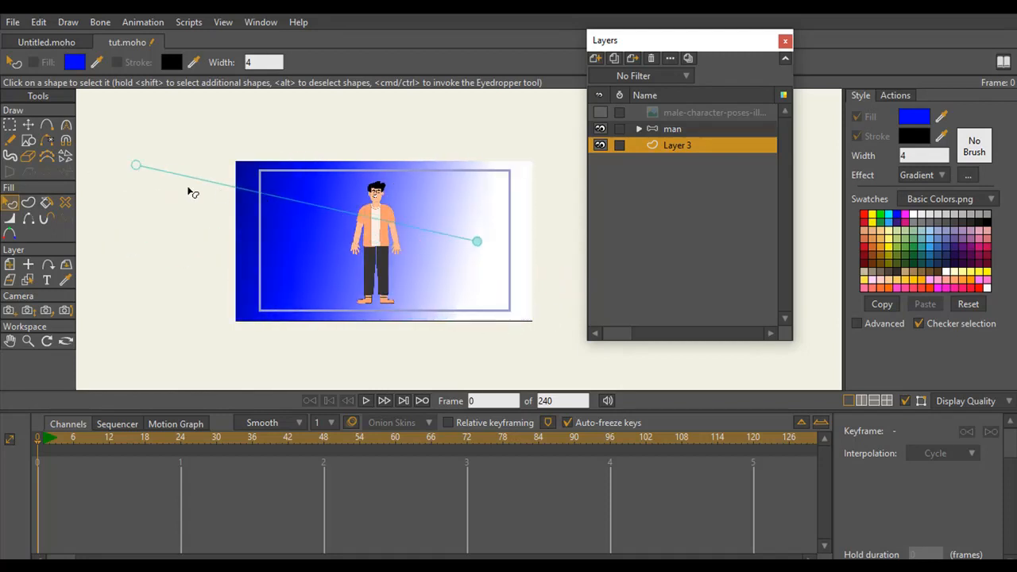
pyautogui.click(443, 175)
pyautogui.moveTo(136, 165)
pyautogui.mouseDown()
pyautogui.moveTo(189, 131)
pyautogui.moveTo(537, 246)
pyautogui.mouseUp()
pyautogui.moveTo(472, 239); pyautogui.dragTo(582, 265)
pyautogui.click(449, 145)
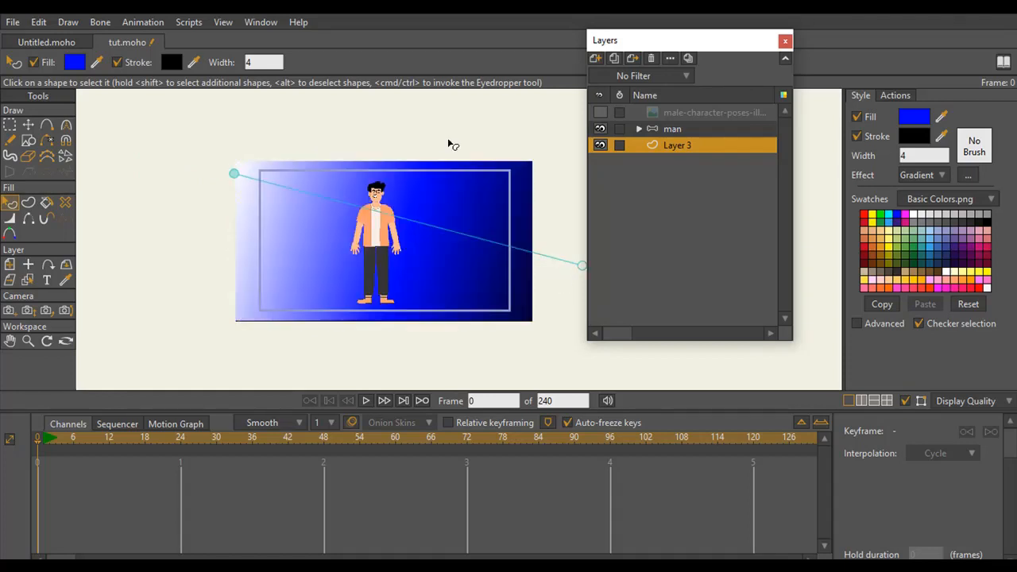
# Move the rectangle's two right corner points inward to about X 1.85, close to the camera frame
pyautogui.click(28, 341)
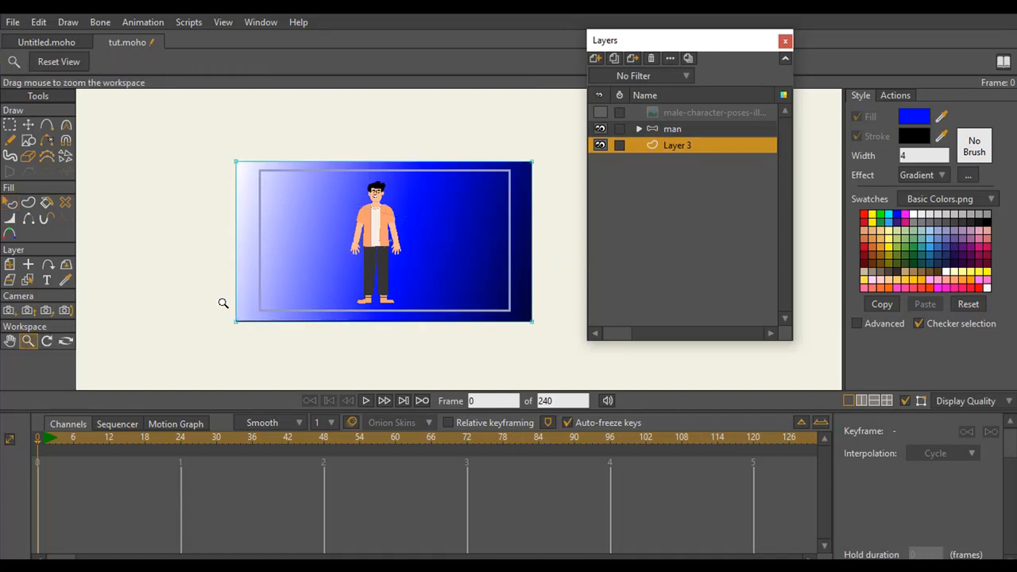
pyautogui.moveTo(223, 302); pyautogui.dragTo(243, 198)
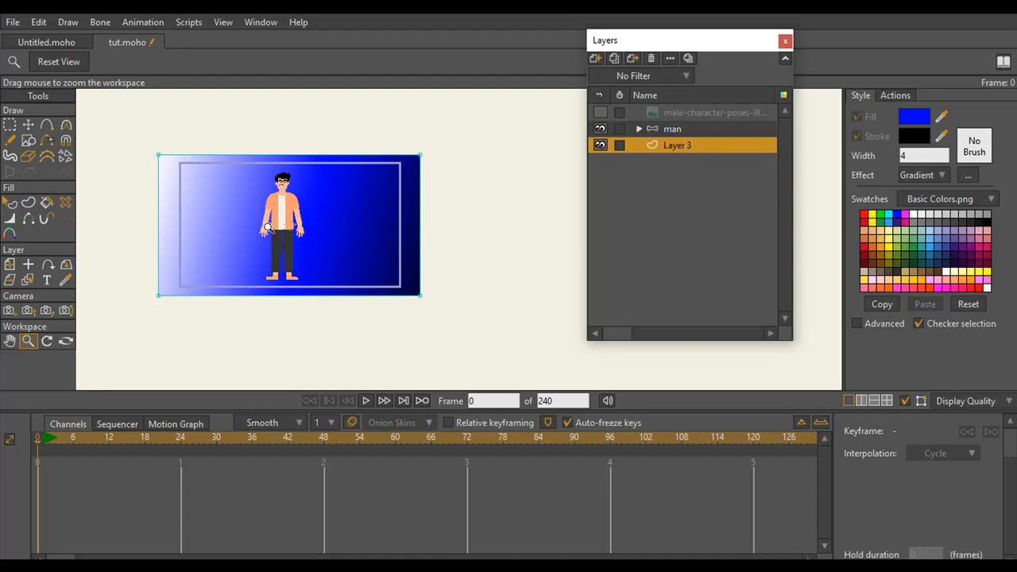
pyautogui.click(10, 125)
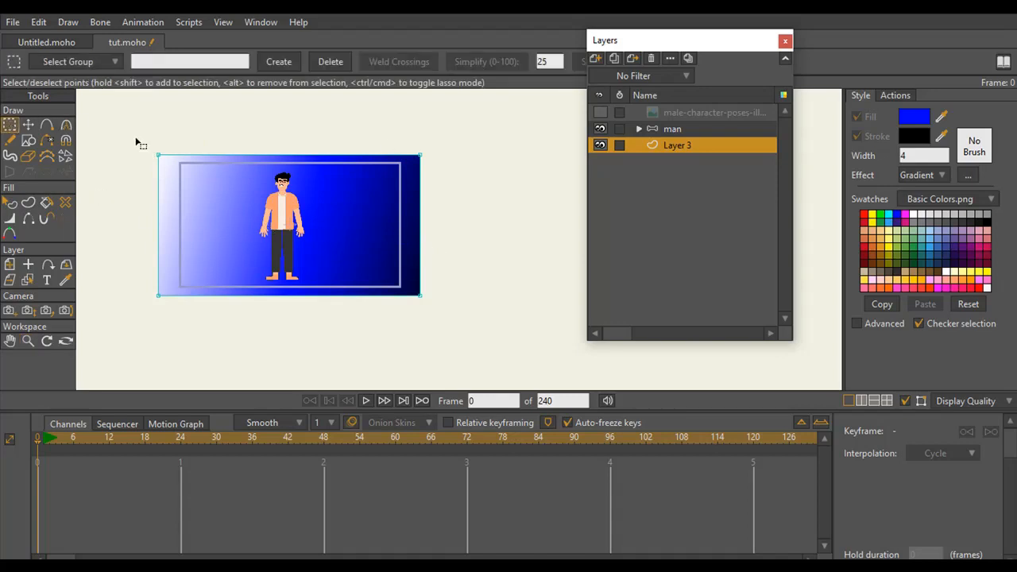
pyautogui.moveTo(391, 134); pyautogui.dragTo(465, 341)
pyautogui.click(28, 126)
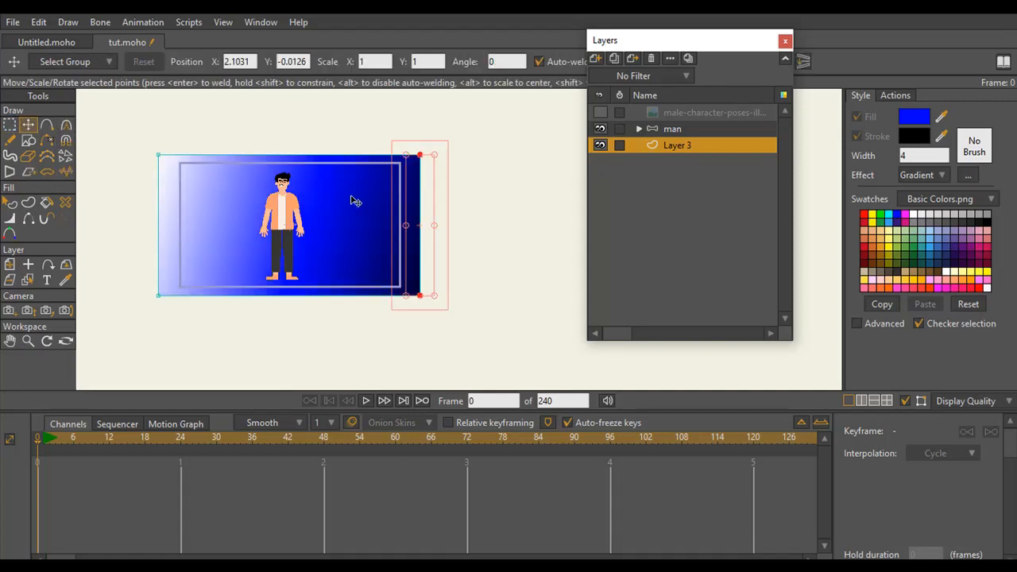
pyautogui.moveTo(410, 225)
pyautogui.mouseDown()
pyautogui.moveTo(418, 222)
pyautogui.moveTo(409, 221)
pyautogui.mouseUp()
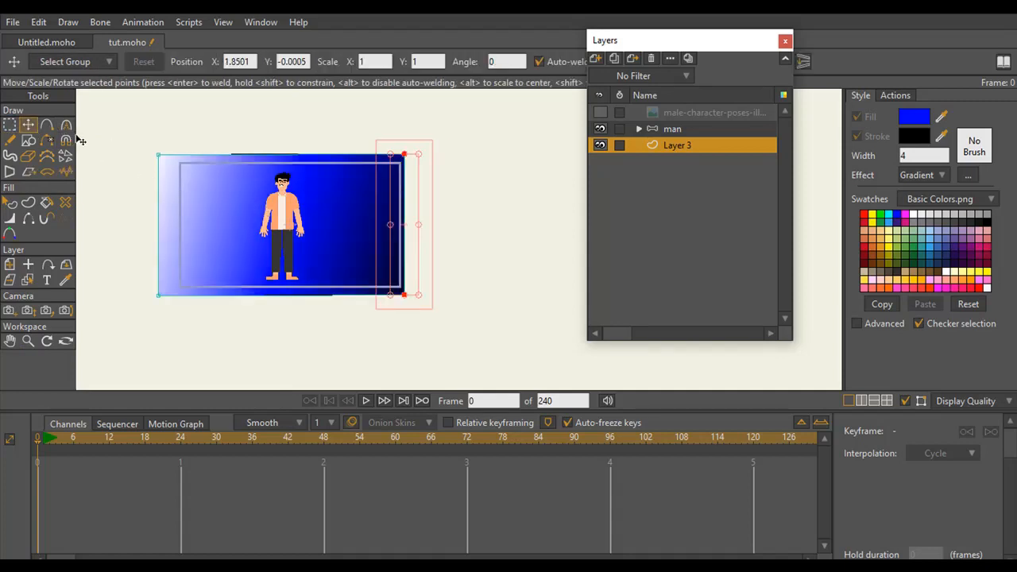
# Move the rectangle's two left corner points inward to about X -1.85, close to the camera frame
pyautogui.click(10, 125)
pyautogui.moveTo(123, 121); pyautogui.dragTo(195, 318)
pyautogui.click(28, 126)
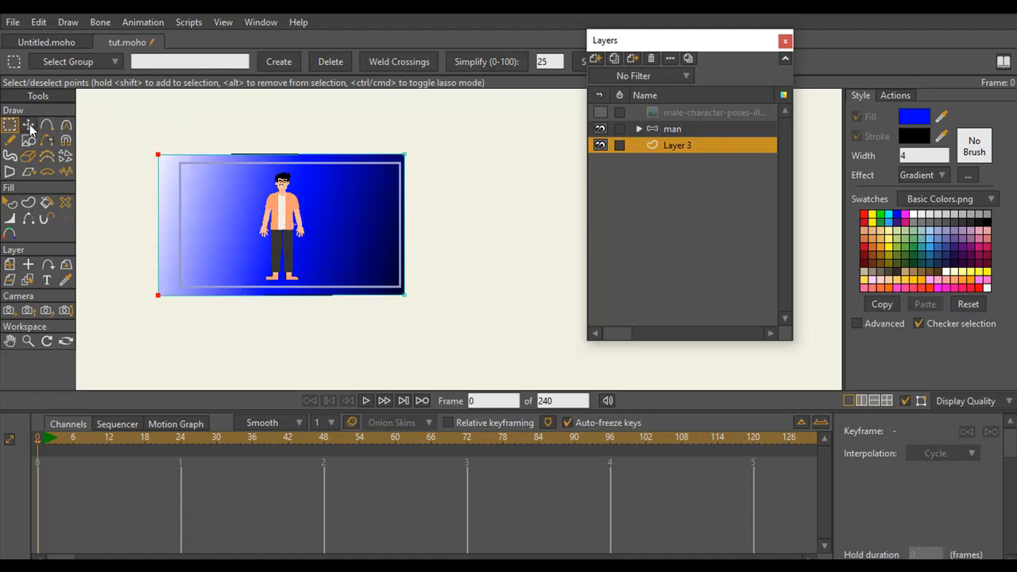
pyautogui.moveTo(170, 205); pyautogui.dragTo(185, 215)
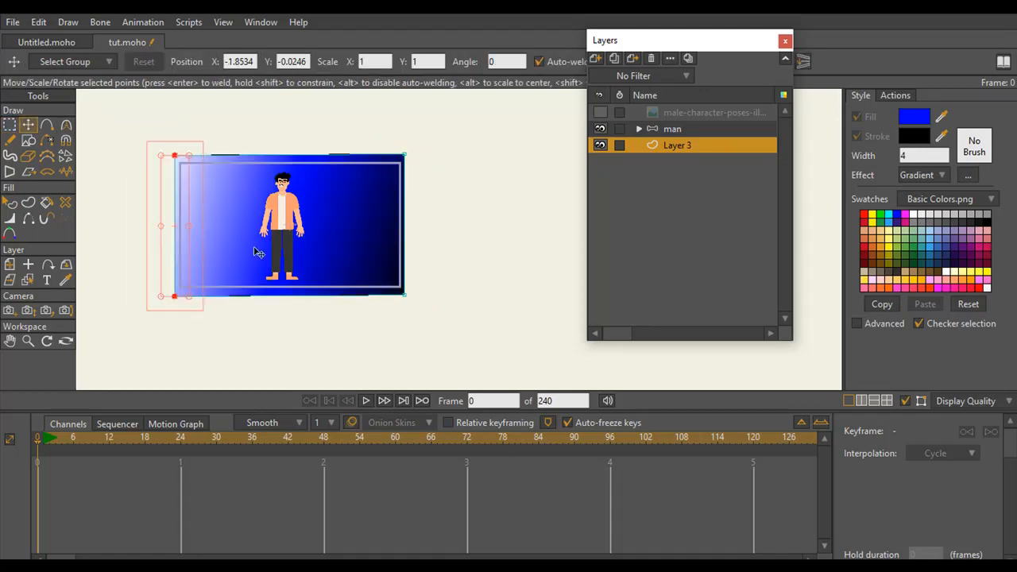
# Render a preview of the current frame, view it at 62% zoom, and close it
pyautogui.moveTo(342, 241); pyautogui.dragTo(422, 258)
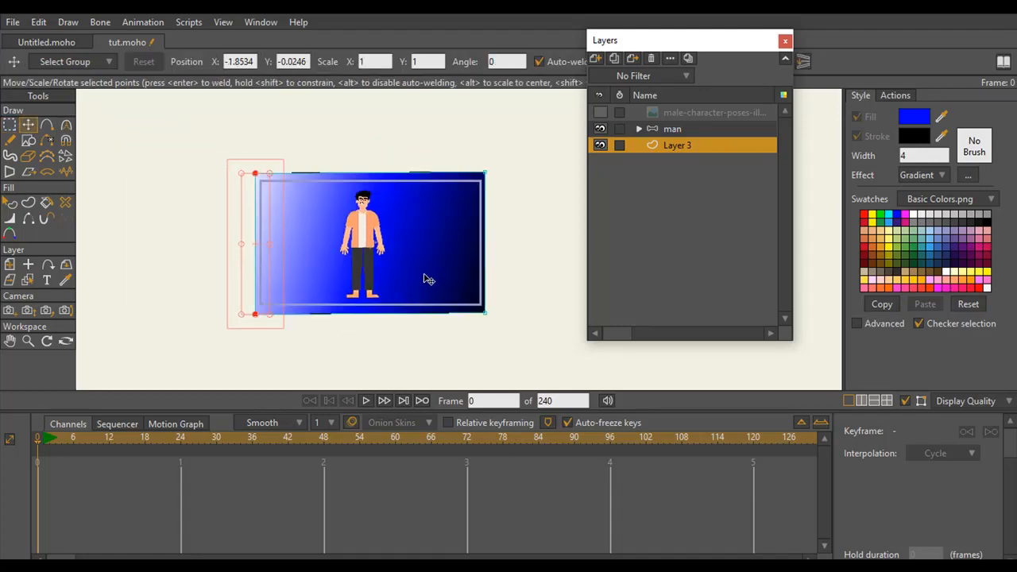
pyautogui.hotkey('ctrl', 'r')
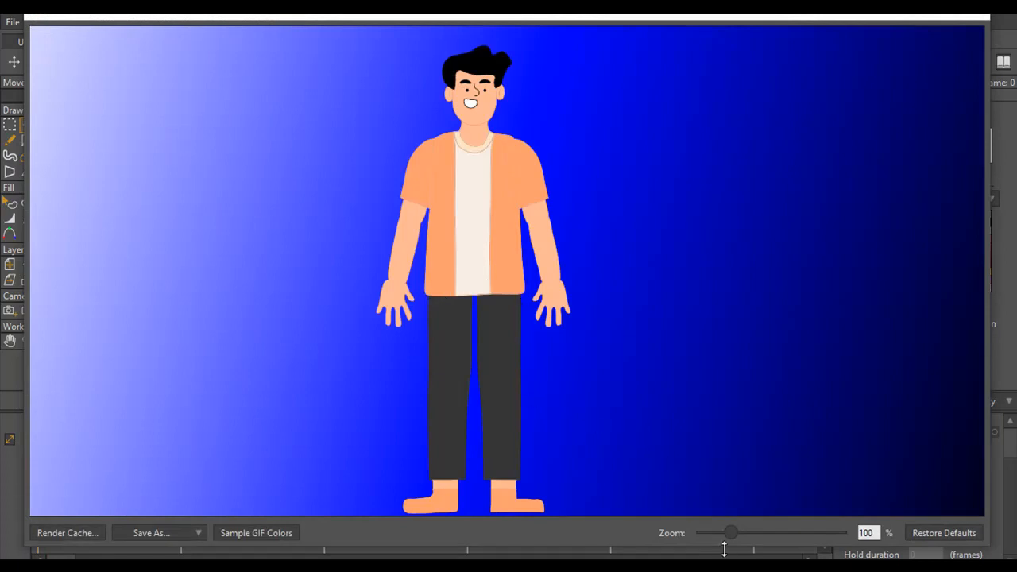
pyautogui.moveTo(729, 532); pyautogui.dragTo(717, 530)
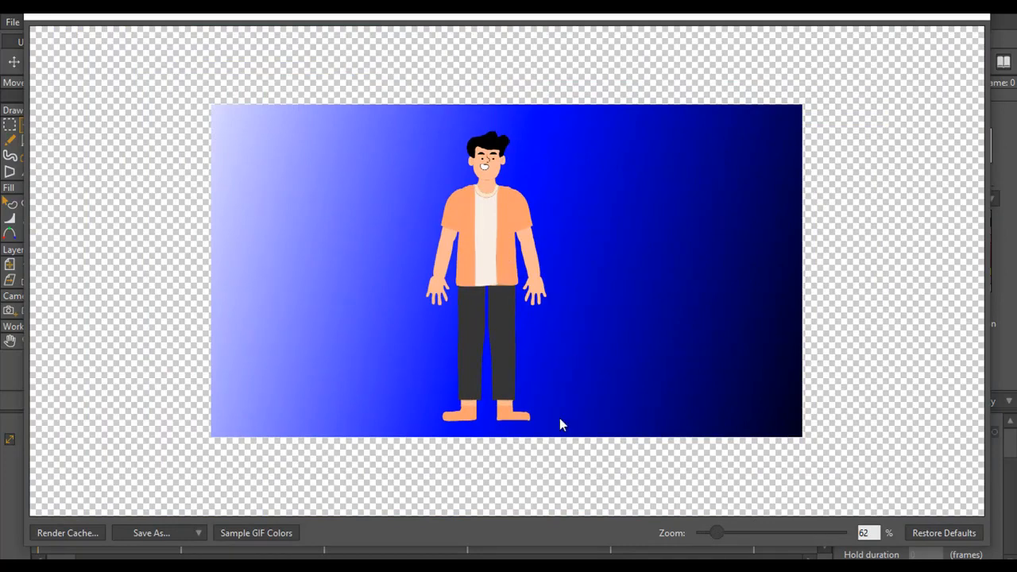
pyautogui.click(941, 12)
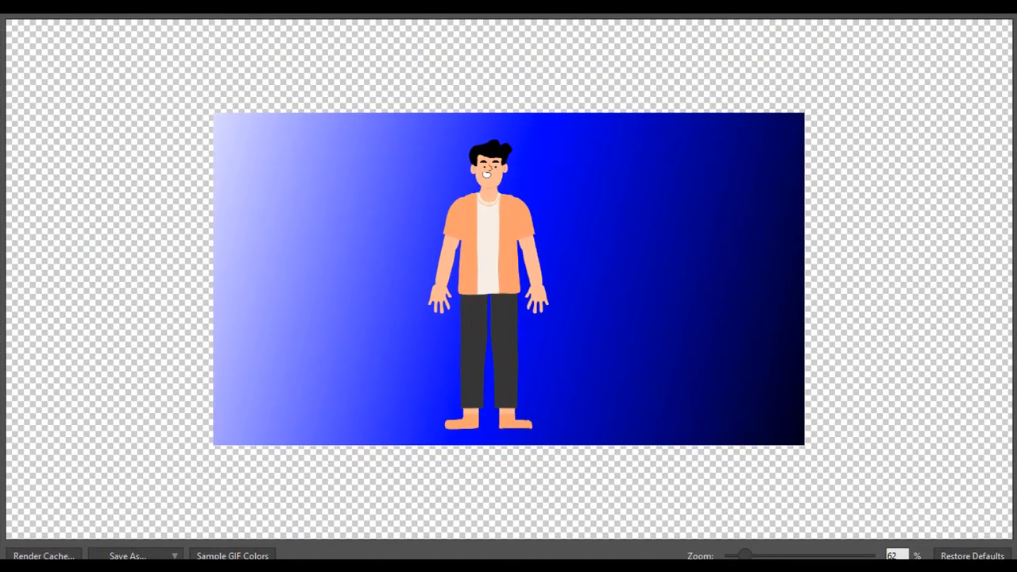
pyautogui.click(1000, 8)
# Expand the man group, select its hair layer, and activate the Color Points tool on the character's head
pyautogui.click(28, 341)
pyautogui.moveTo(425, 310); pyautogui.dragTo(411, 293)
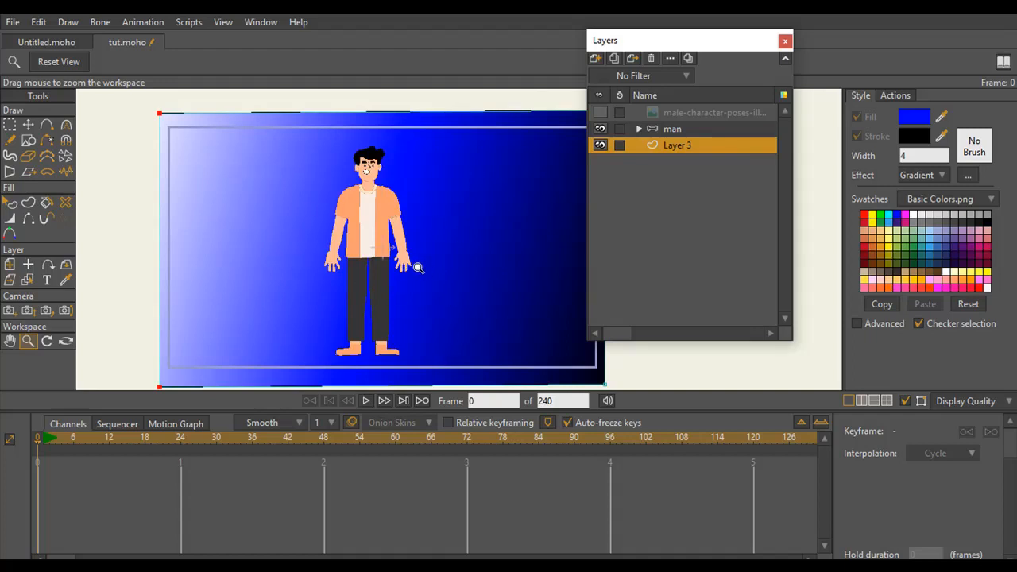
pyautogui.moveTo(390, 266)
pyautogui.mouseDown()
pyautogui.moveTo(380, 268)
pyautogui.moveTo(399, 270)
pyautogui.moveTo(395, 278)
pyautogui.moveTo(376, 282)
pyautogui.moveTo(372, 266)
pyautogui.mouseUp()
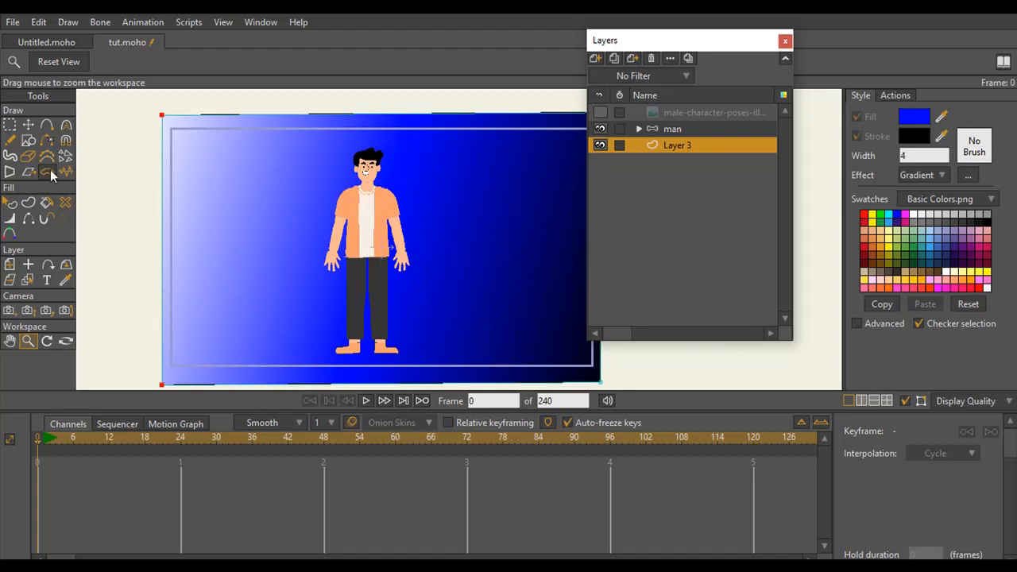
pyautogui.click(11, 234)
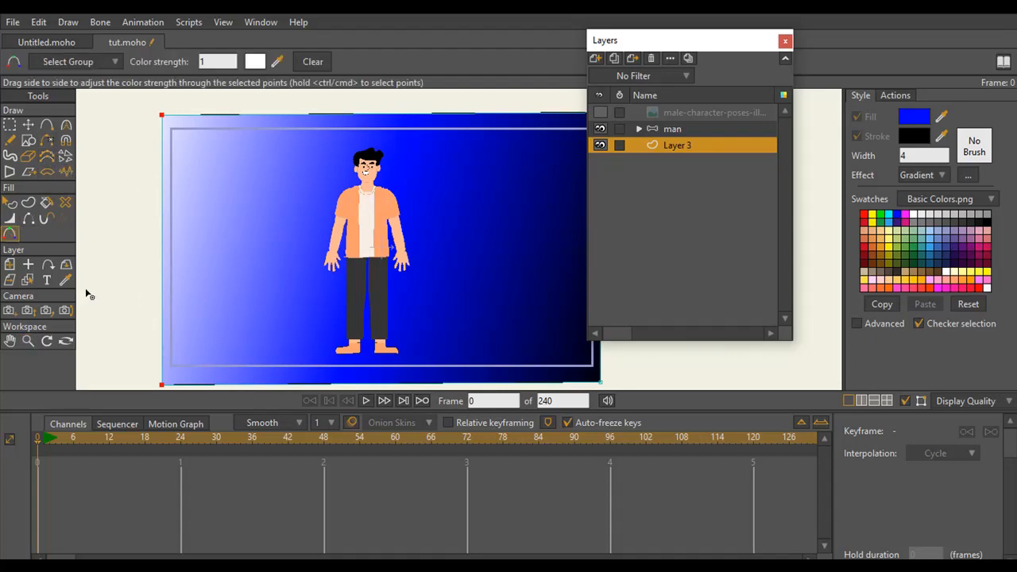
pyautogui.click(29, 341)
pyautogui.moveTo(298, 267); pyautogui.dragTo(351, 232)
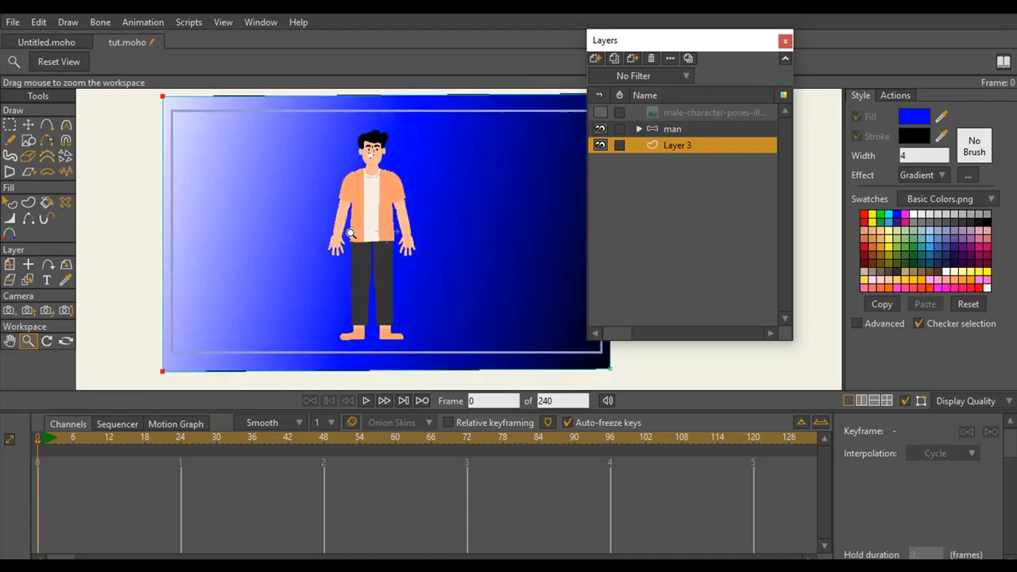
pyautogui.click(639, 129)
pyautogui.click(681, 146)
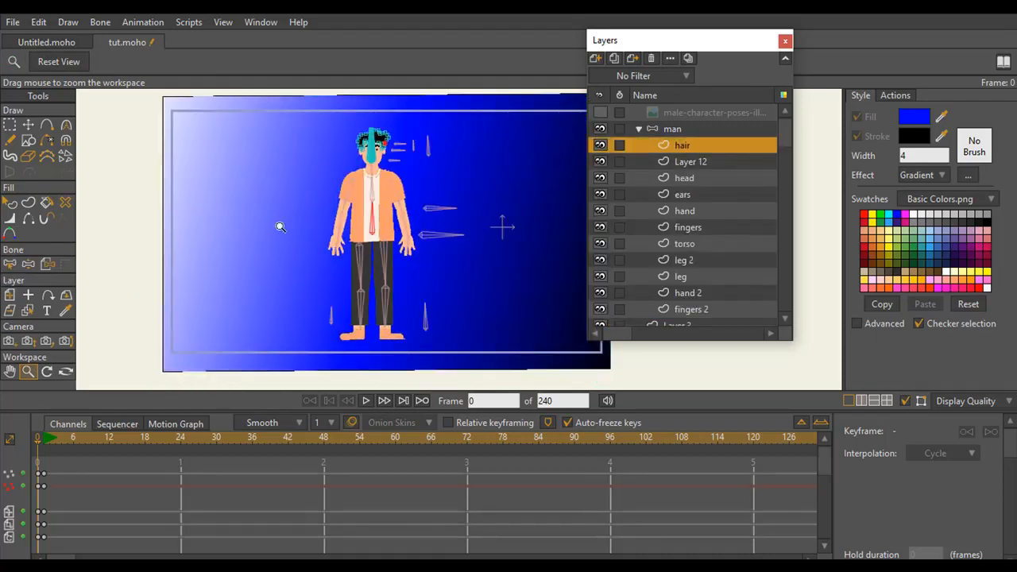
pyautogui.moveTo(186, 295); pyautogui.dragTo(467, 267)
pyautogui.moveTo(411, 282); pyautogui.dragTo(459, 216)
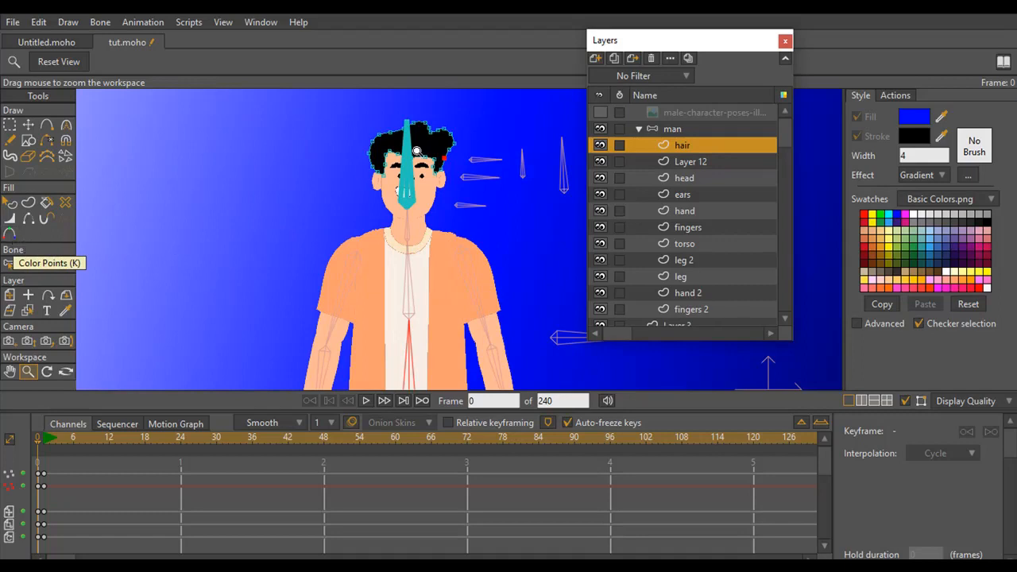
pyautogui.click(10, 235)
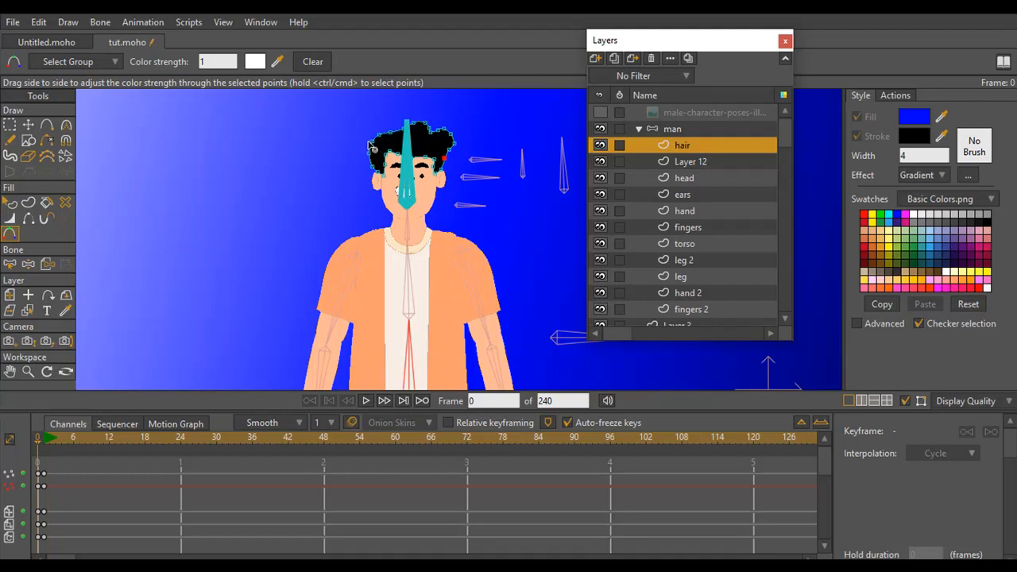
# Try to select the points along the left side of the hair using the Color Points tool
pyautogui.moveTo(372, 147); pyautogui.dragTo(373, 157)
pyautogui.click(371, 155)
pyautogui.click(374, 166)
pyautogui.click(383, 174)
pyautogui.click(348, 119)
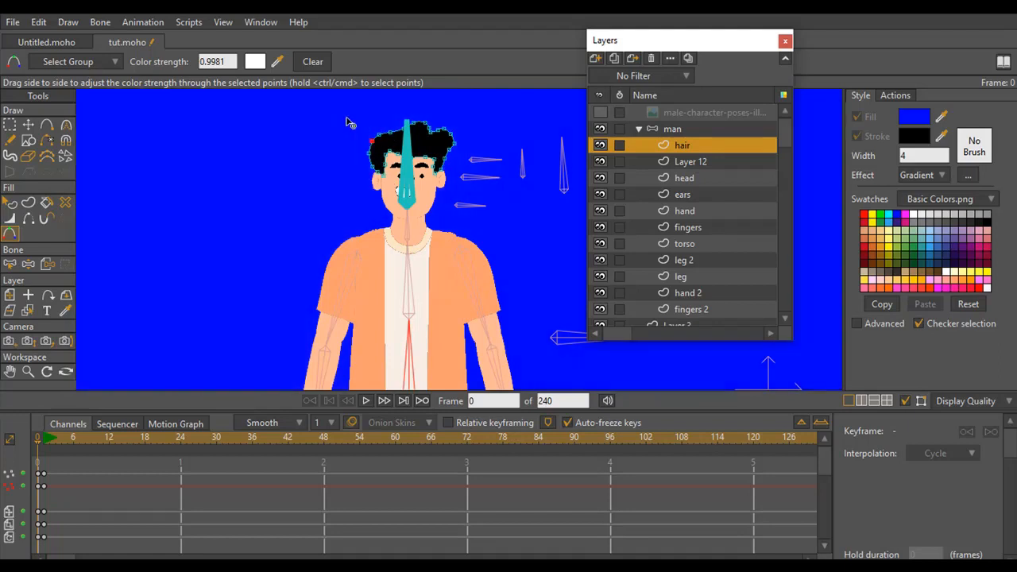
pyautogui.moveTo(369, 154); pyautogui.dragTo(382, 188)
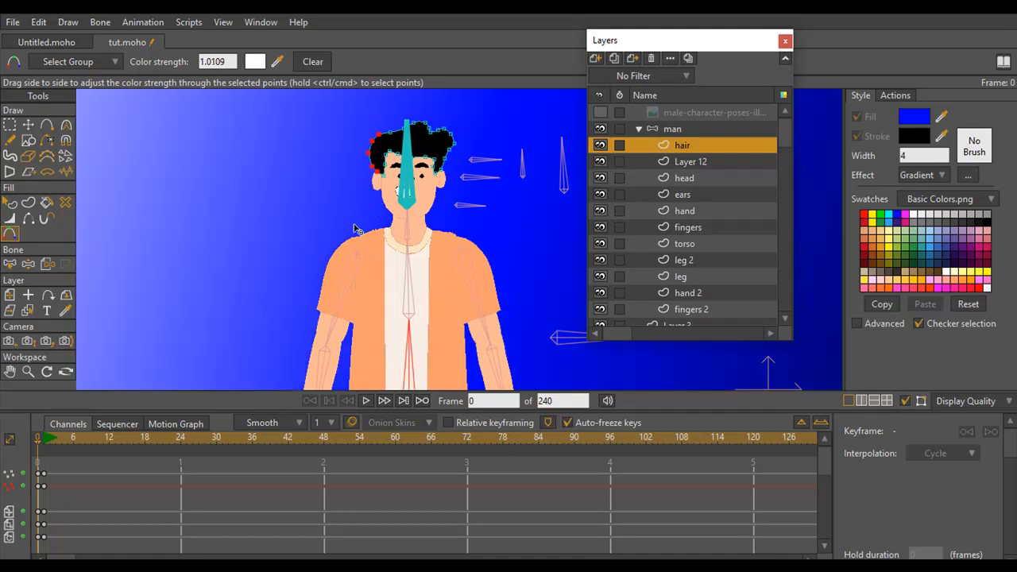
# Color the hair's left-side points with blue 4E4EFF sampled from the background, and check a render preview of the frame
pyautogui.click(10, 127)
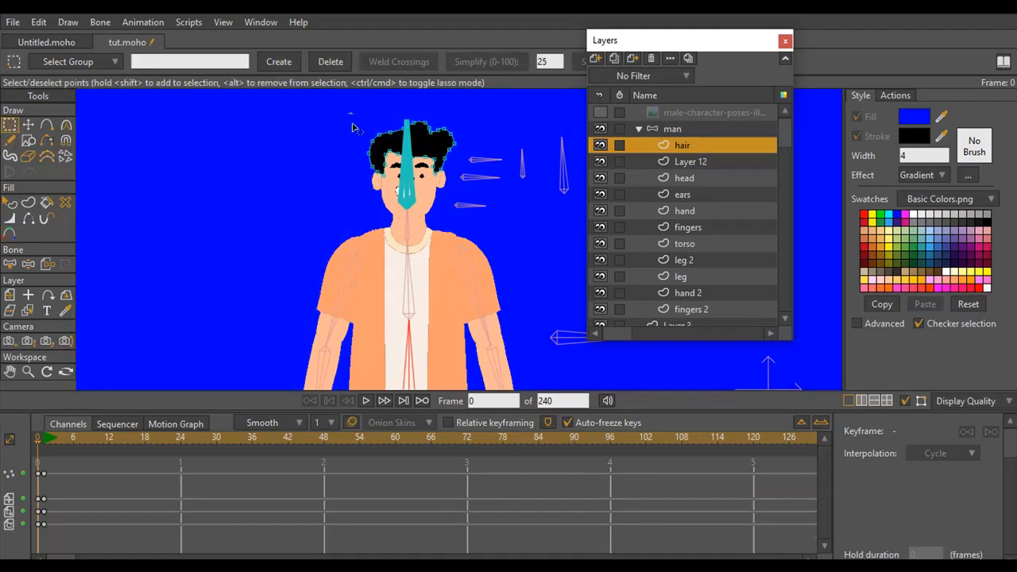
pyautogui.moveTo(353, 114)
pyautogui.mouseDown()
pyautogui.moveTo(380, 187)
pyautogui.moveTo(382, 157)
pyautogui.moveTo(407, 135)
pyautogui.moveTo(352, 153)
pyautogui.moveTo(383, 197)
pyautogui.mouseUp()
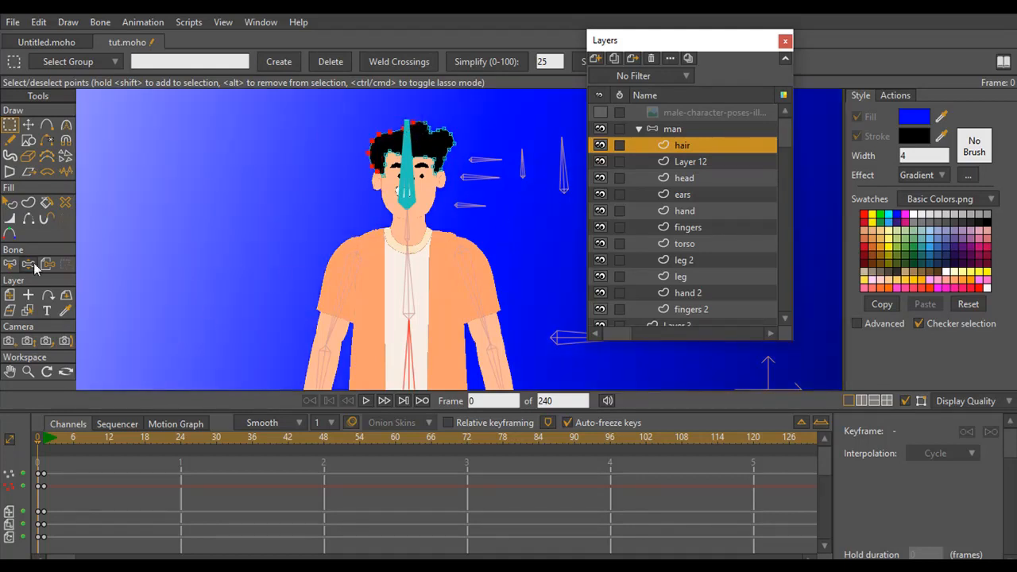
pyautogui.click(9, 234)
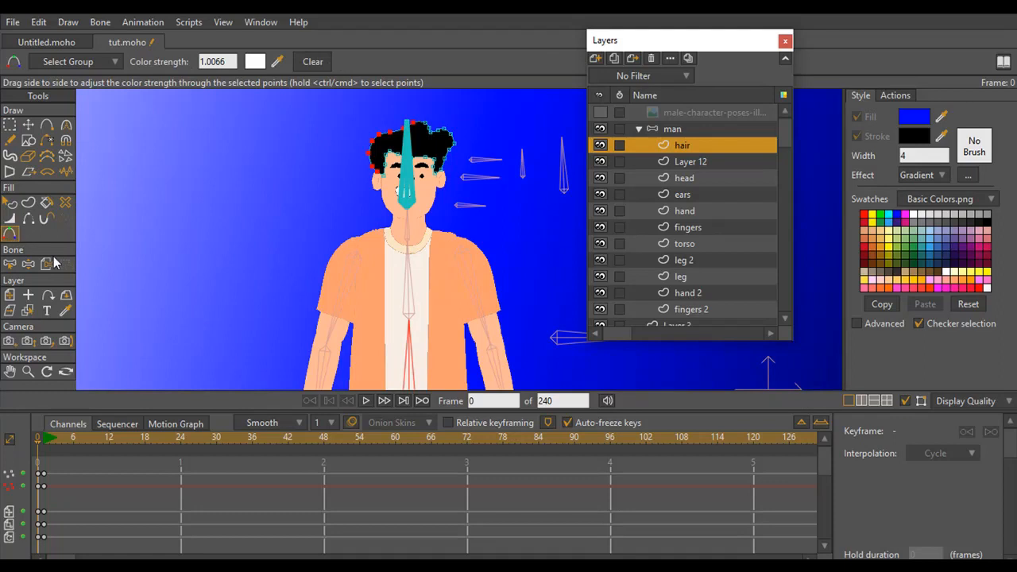
pyautogui.click(255, 62)
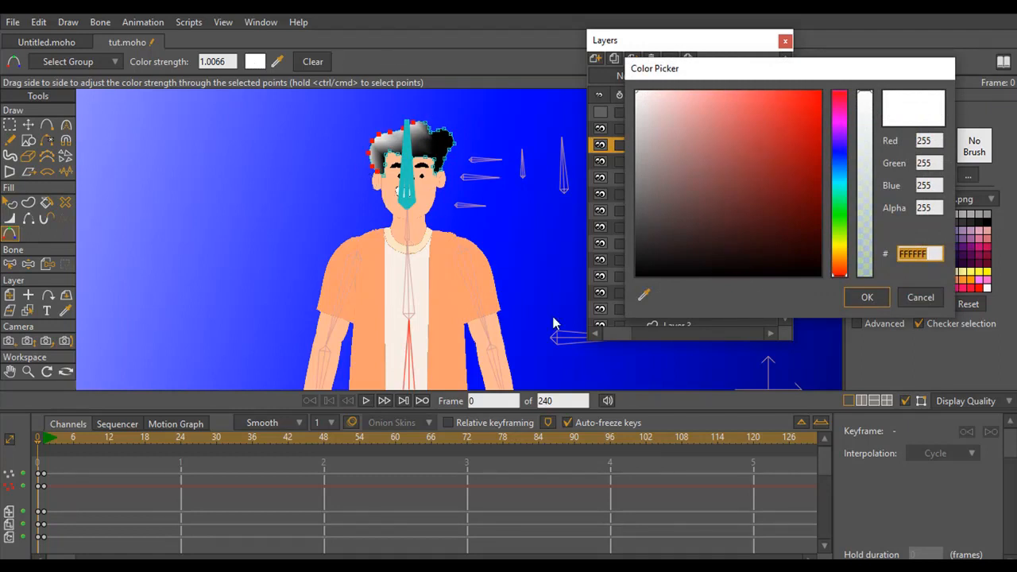
pyautogui.click(645, 297)
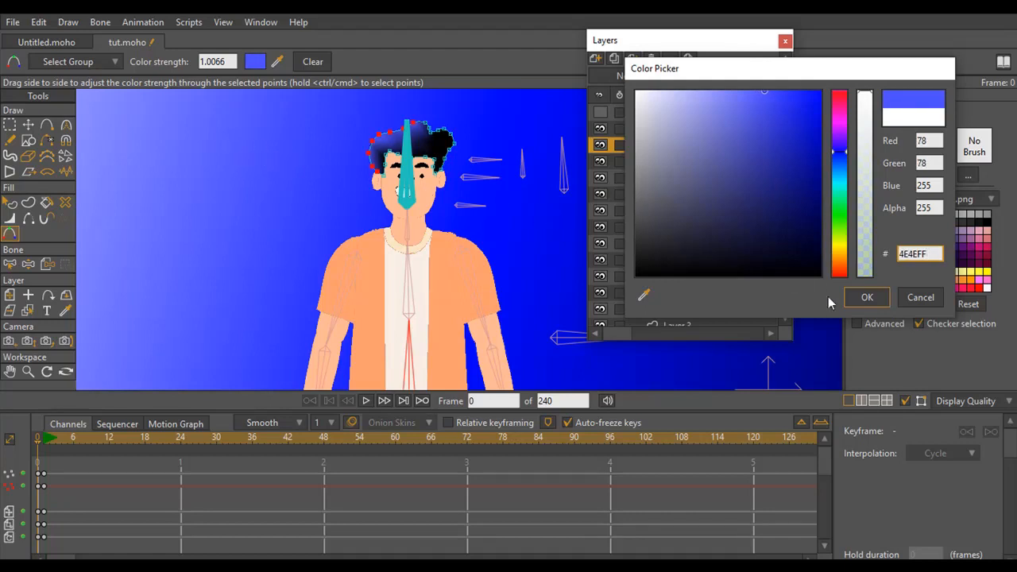
pyautogui.click(868, 297)
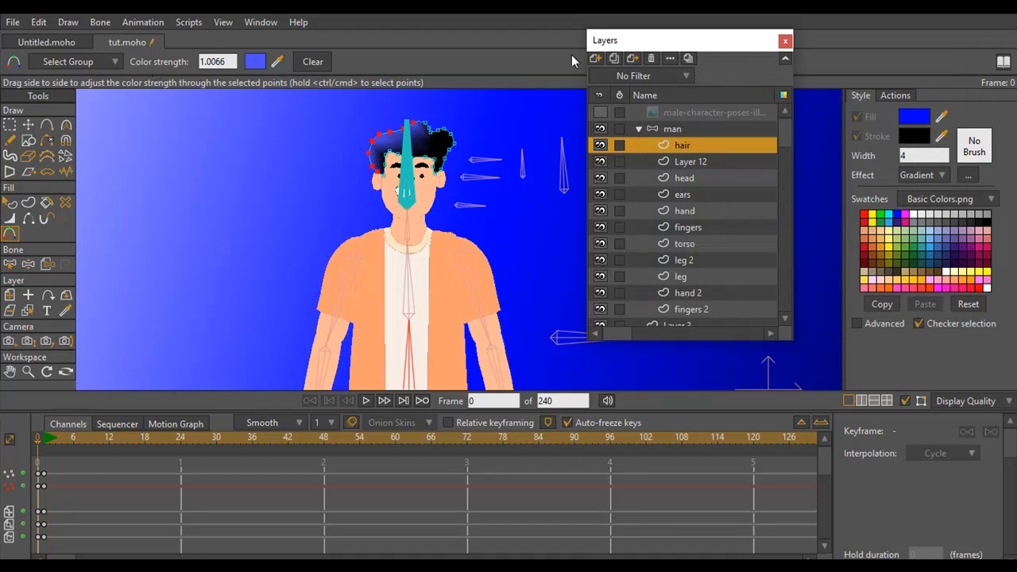
pyautogui.hotkey('ctrl', 'r')
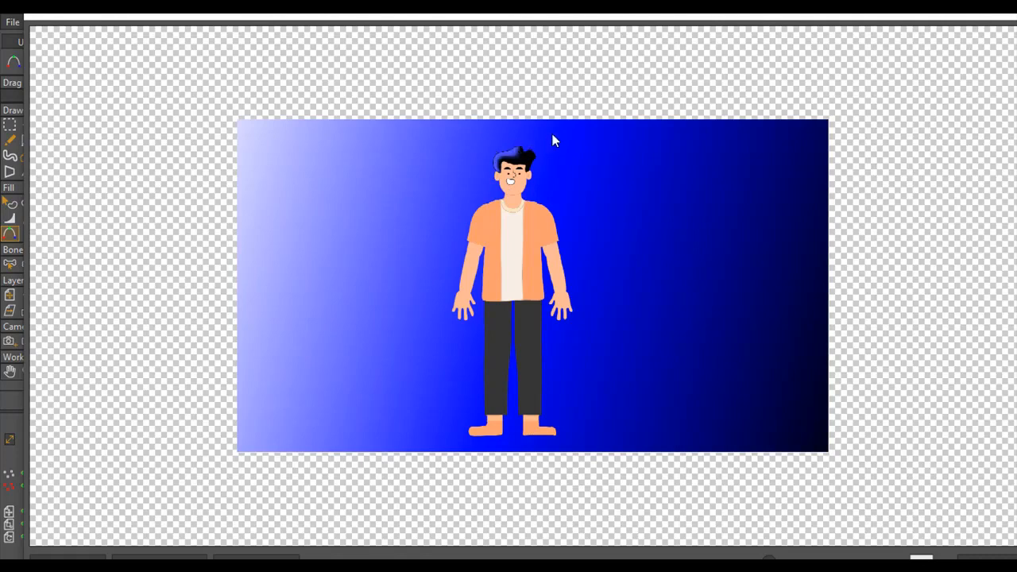
pyautogui.click(992, 23)
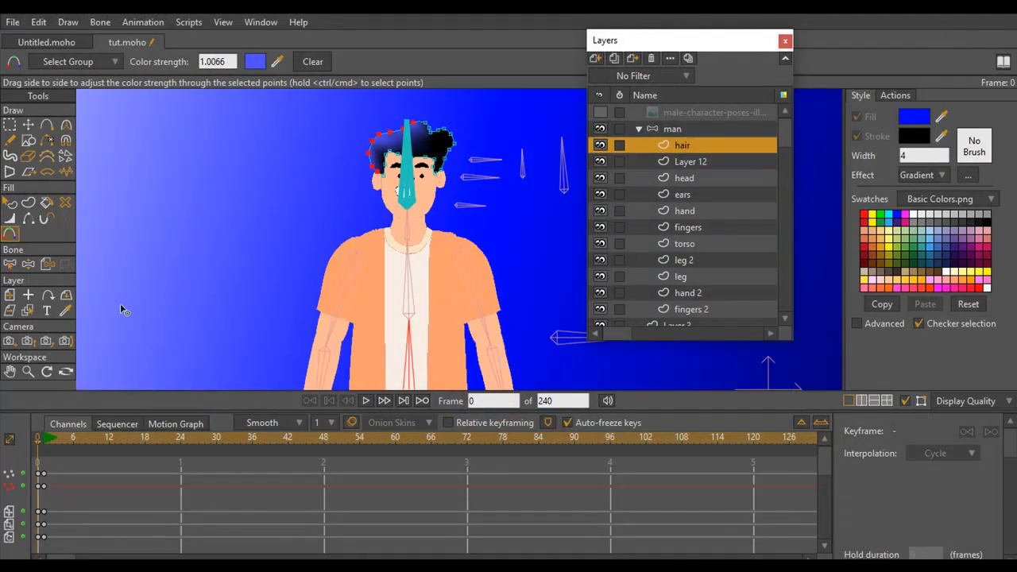
# Set the color strength of the selected hair points to 0.10
pyautogui.click(29, 372)
pyautogui.moveTo(292, 274); pyautogui.dragTo(531, 191)
pyautogui.moveTo(530, 179); pyautogui.dragTo(289, 356)
pyautogui.moveTo(368, 226); pyautogui.dragTo(405, 222)
pyautogui.click(10, 234)
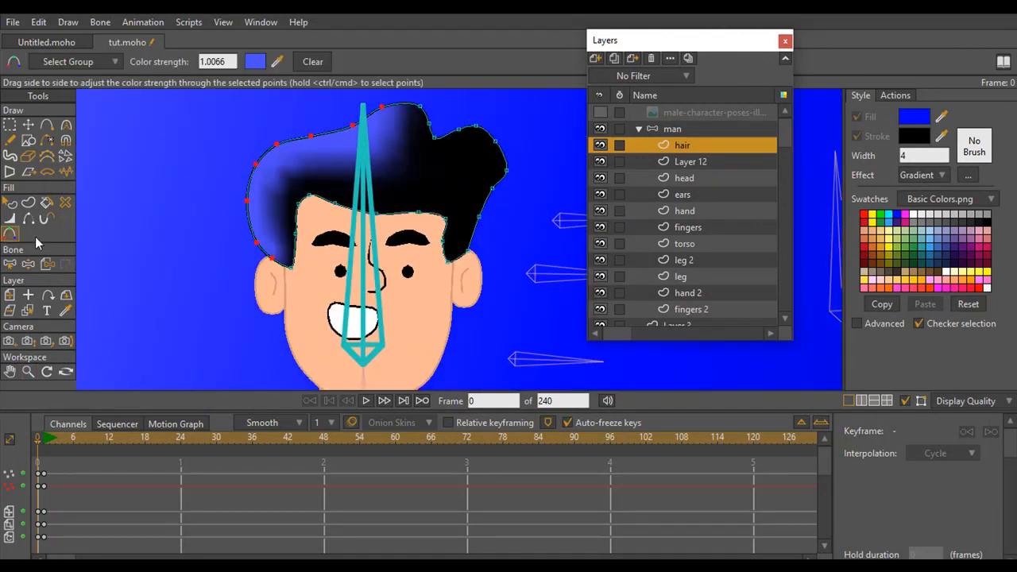
pyautogui.click(223, 60)
pyautogui.moveTo(224, 61); pyautogui.dragTo(117, 119)
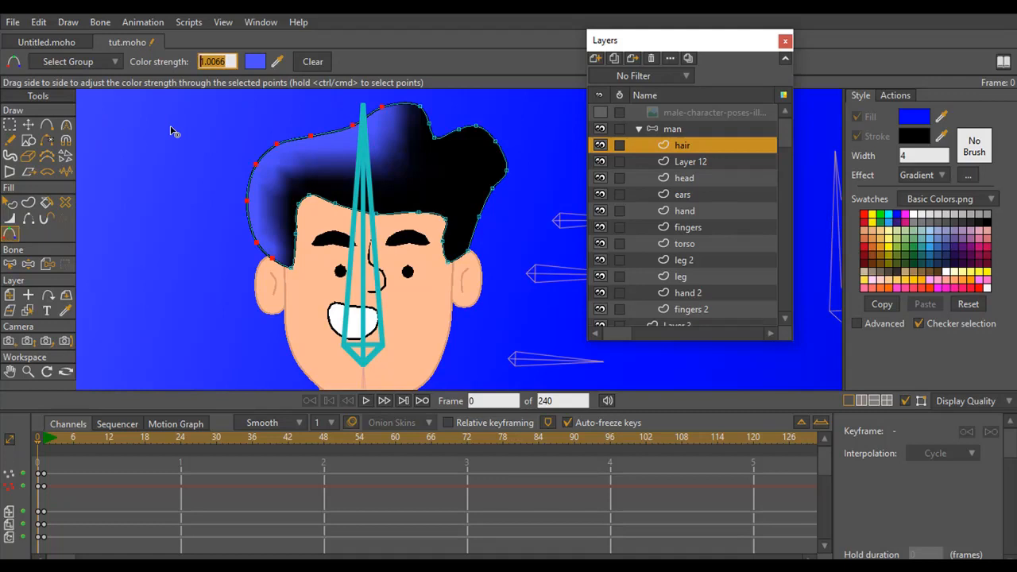
pyautogui.write('0.1')
pyautogui.press('Return')
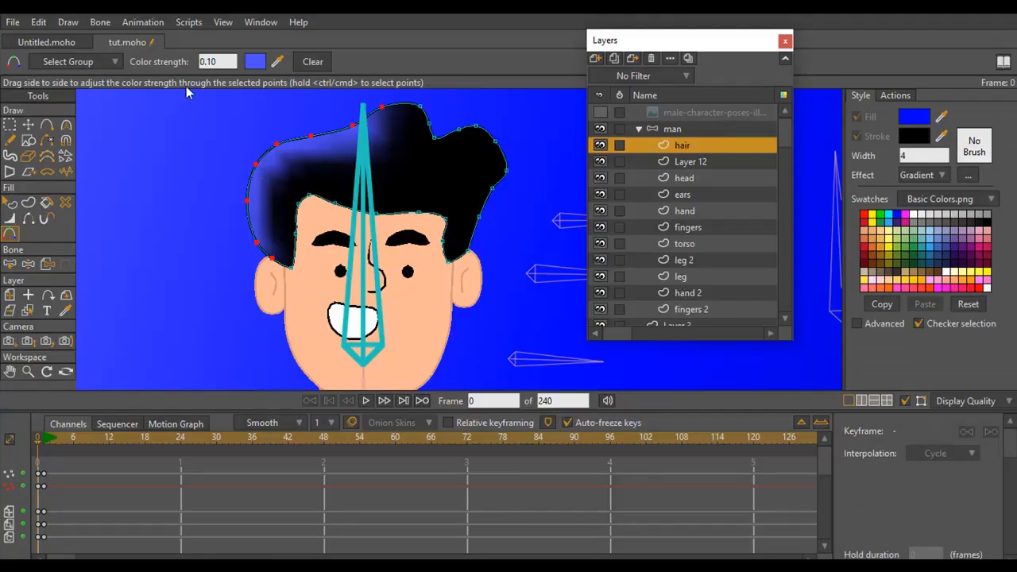
# Reduce the selected hair points' color strength to 0.01
pyautogui.click(208, 62)
pyautogui.write('0')
pyautogui.press('Return')
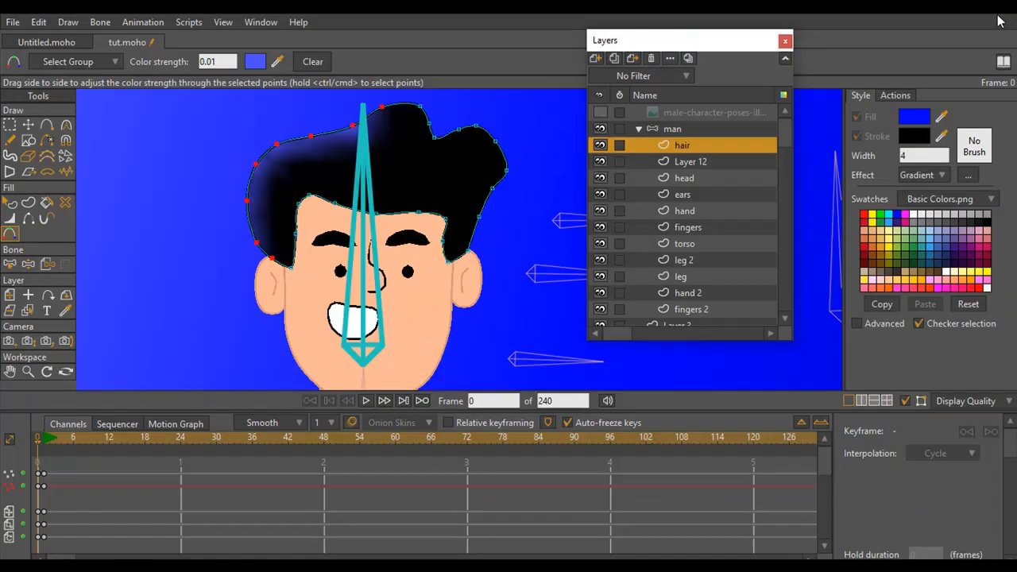
# Select the four points along the left cheek and jaw of the face outline on the head layer
pyautogui.click(685, 167)
pyautogui.click(685, 180)
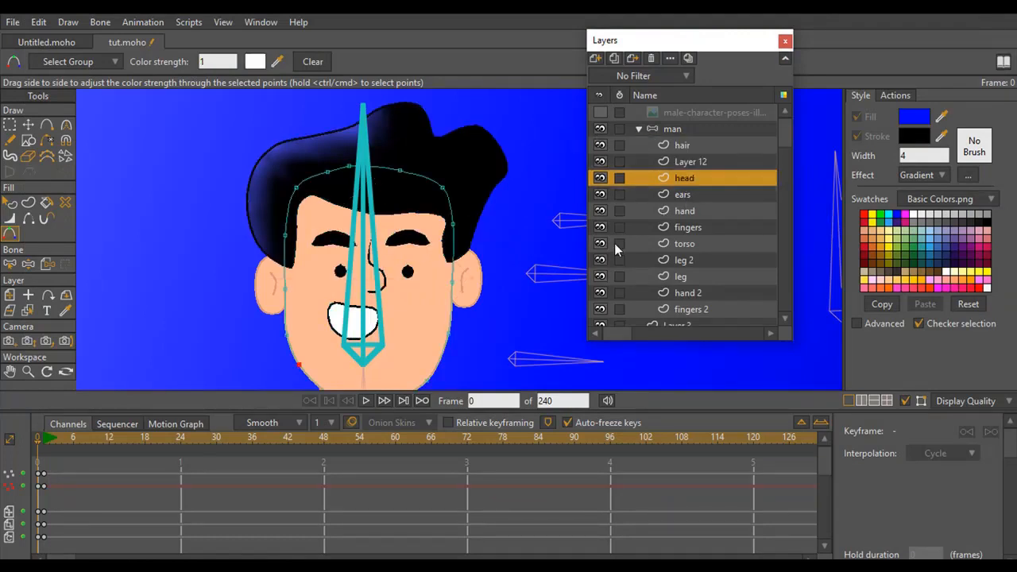
pyautogui.moveTo(346, 262); pyautogui.dragTo(340, 210)
pyautogui.click(28, 372)
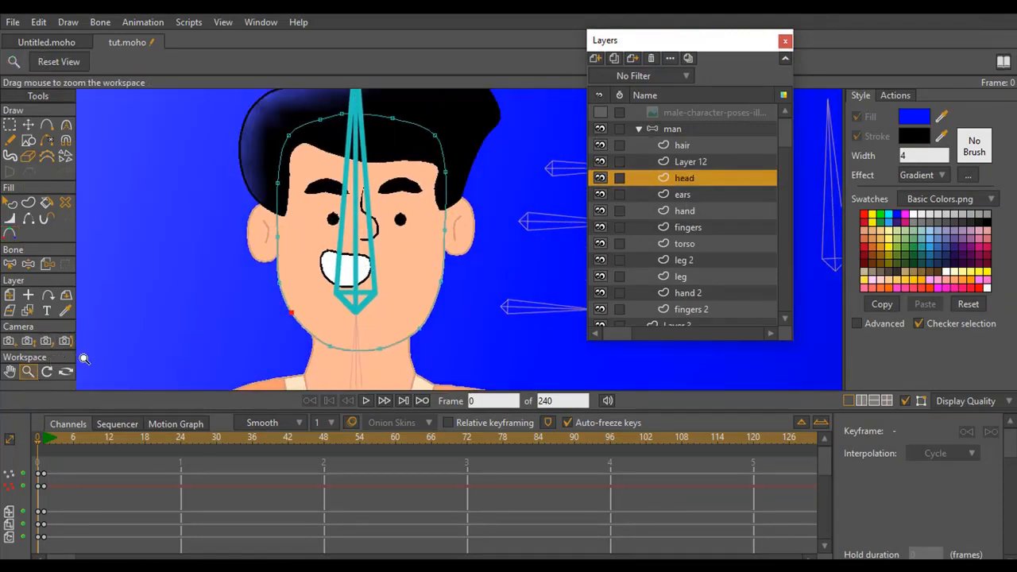
pyautogui.moveTo(308, 299); pyautogui.dragTo(289, 222)
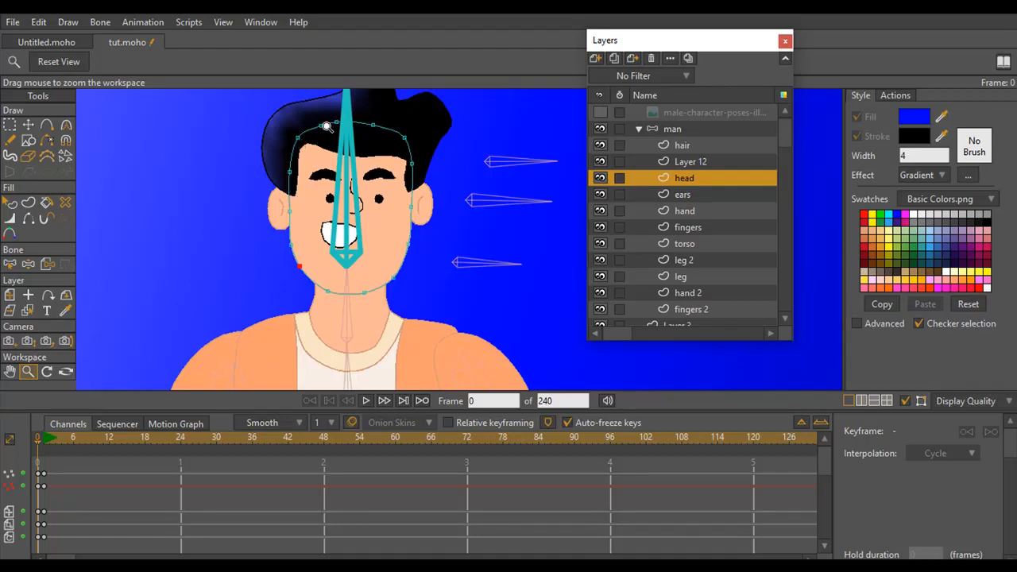
pyautogui.click(10, 126)
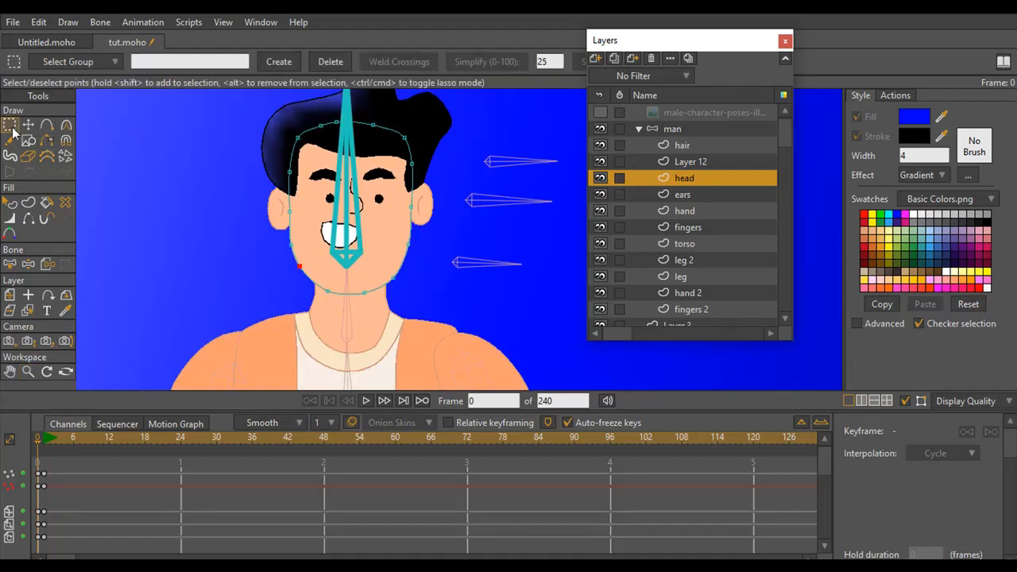
pyautogui.moveTo(284, 203)
pyautogui.mouseDown()
pyautogui.moveTo(292, 249)
pyautogui.moveTo(269, 201)
pyautogui.moveTo(291, 291)
pyautogui.moveTo(347, 302)
pyautogui.moveTo(286, 204)
pyautogui.moveTo(271, 200)
pyautogui.mouseUp()
# Apply Color Points to the selected face points, using the skin tone FFB995 sampled from the face
pyautogui.click(10, 233)
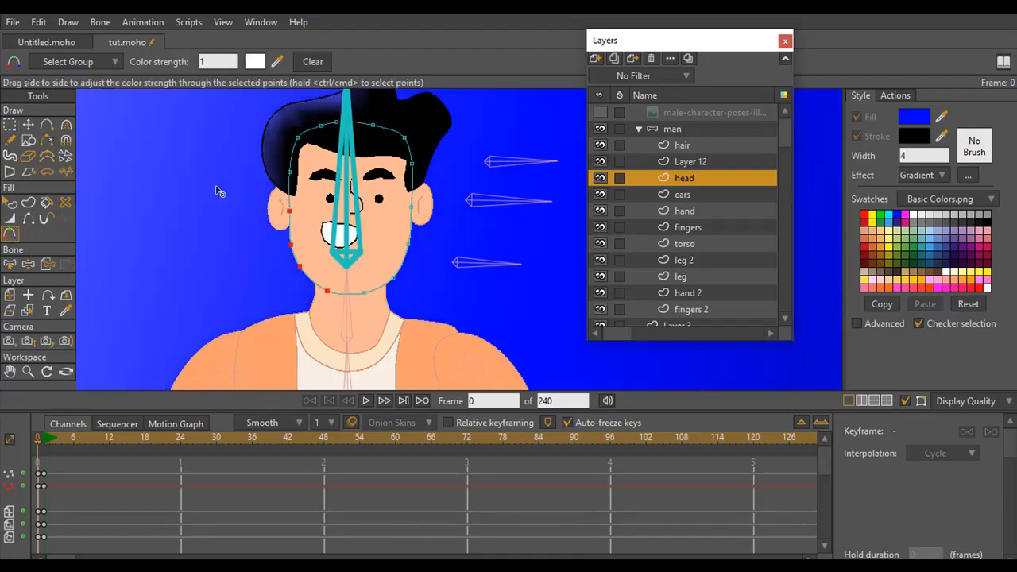
pyautogui.click(255, 61)
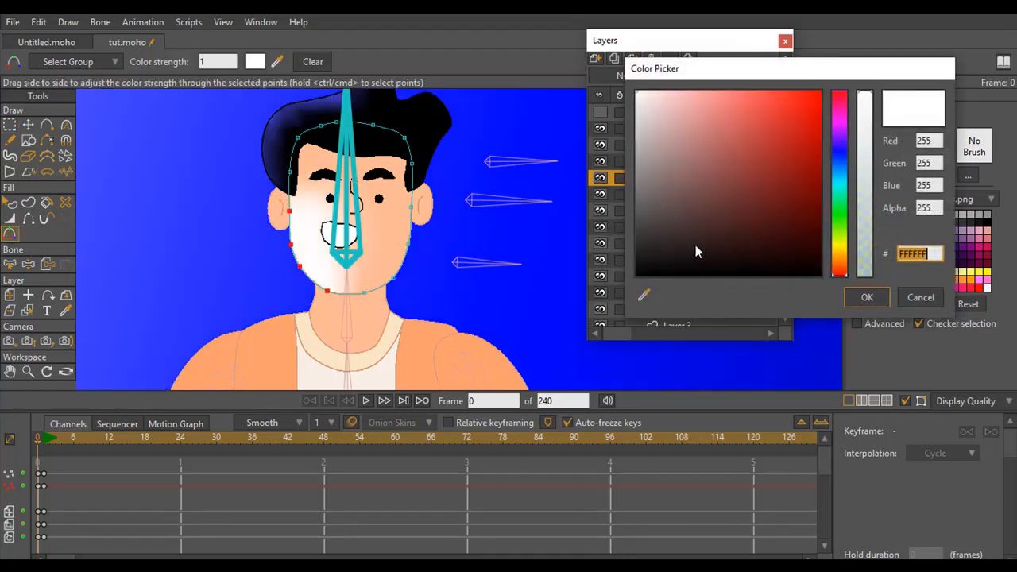
pyautogui.click(842, 152)
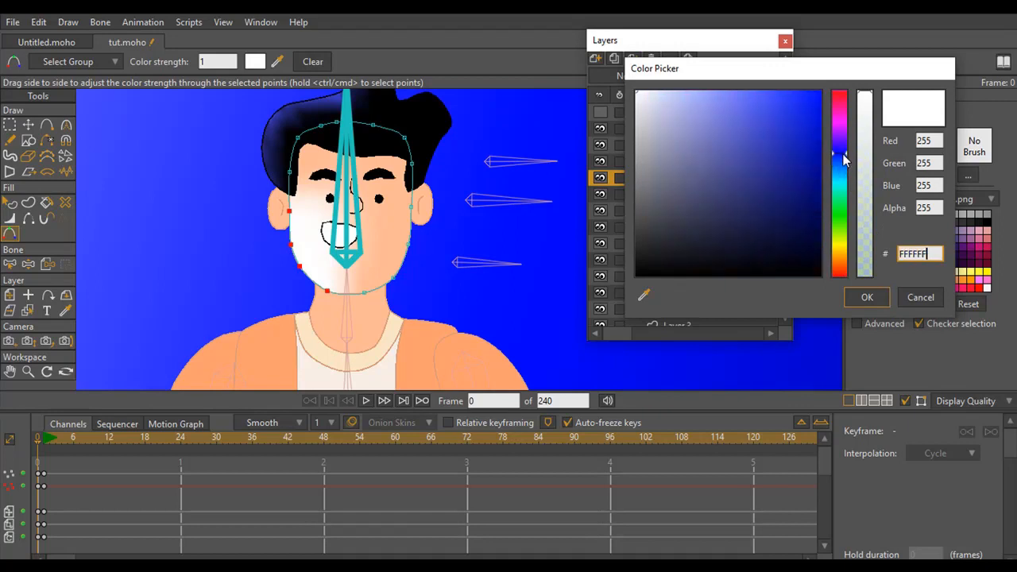
pyautogui.moveTo(843, 154); pyautogui.dragTo(843, 167)
pyautogui.moveTo(644, 294); pyautogui.dragTo(394, 247)
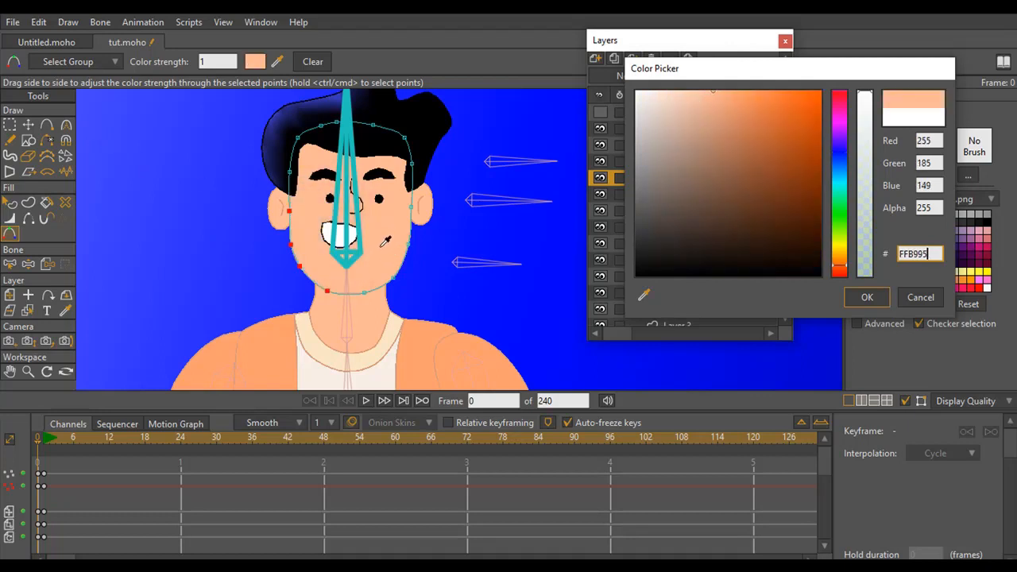
pyautogui.moveTo(381, 246); pyautogui.dragTo(381, 250)
# Try a greyish beige, BEB2AB, as the color of the selected face points
pyautogui.click(253, 56)
pyautogui.click(716, 159)
pyautogui.moveTo(767, 141)
pyautogui.mouseDown()
pyautogui.moveTo(687, 92)
pyautogui.moveTo(694, 107)
pyautogui.moveTo(649, 105)
pyautogui.moveTo(666, 113)
pyautogui.moveTo(653, 138)
pyautogui.mouseUp()
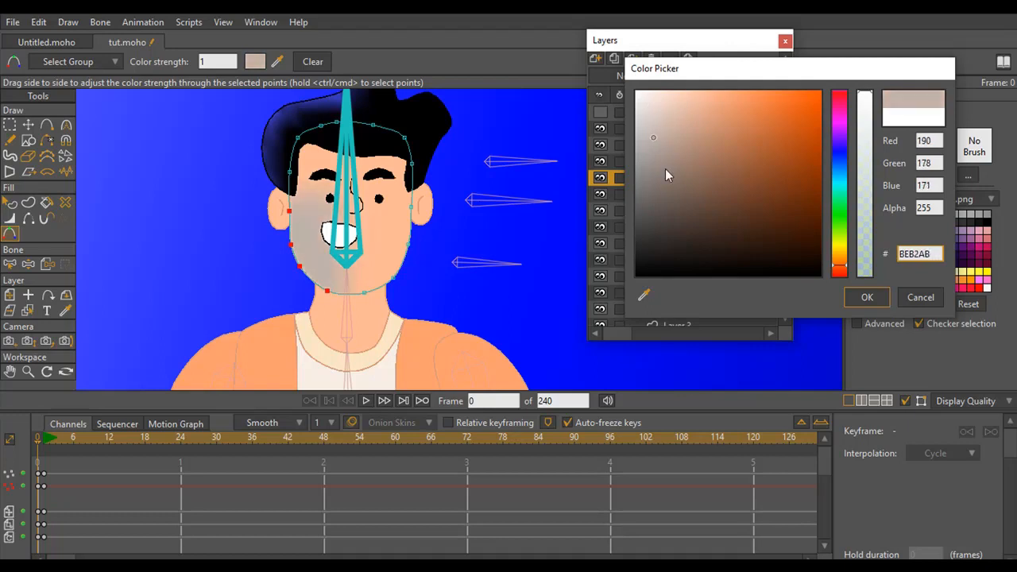
pyautogui.click(24, 375)
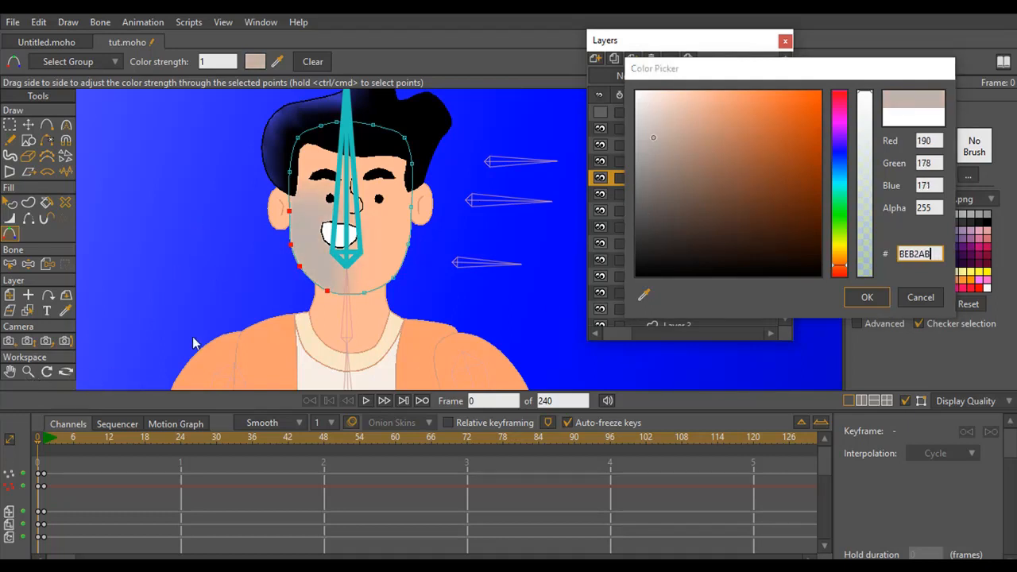
pyautogui.click(25, 374)
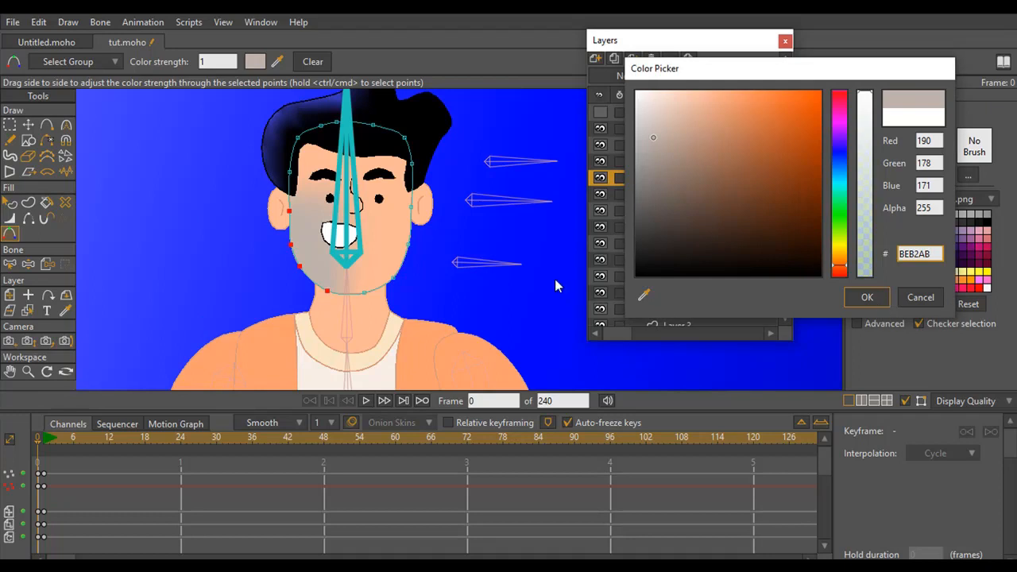
# Sample blue 3636FF from the background, lighten it to pale lavender for the selected face points, and lower their color strength
pyautogui.click(644, 298)
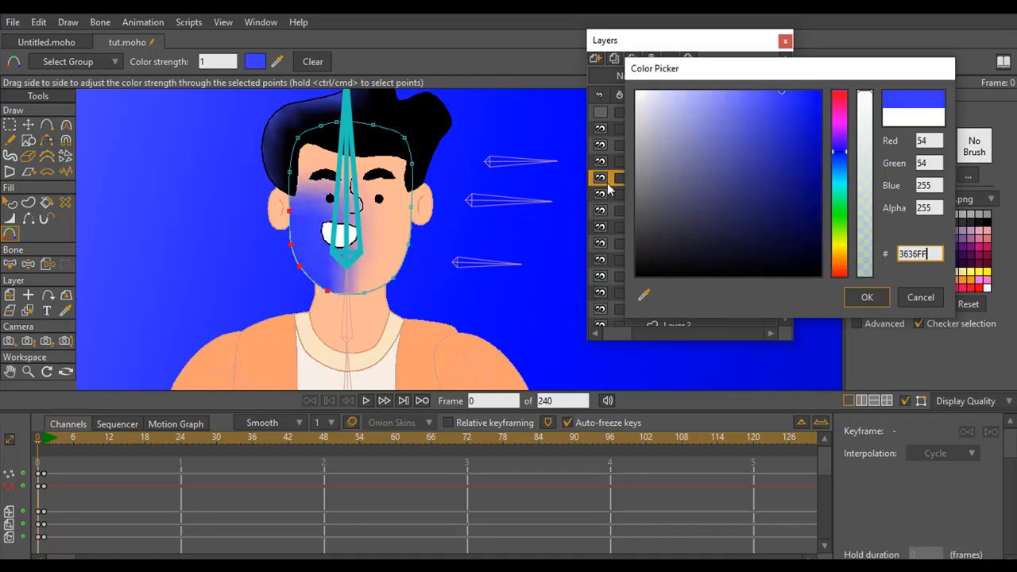
pyautogui.moveTo(782, 93)
pyautogui.mouseDown()
pyautogui.moveTo(664, 118)
pyautogui.moveTo(675, 97)
pyautogui.moveTo(663, 94)
pyautogui.mouseUp()
pyautogui.click(868, 298)
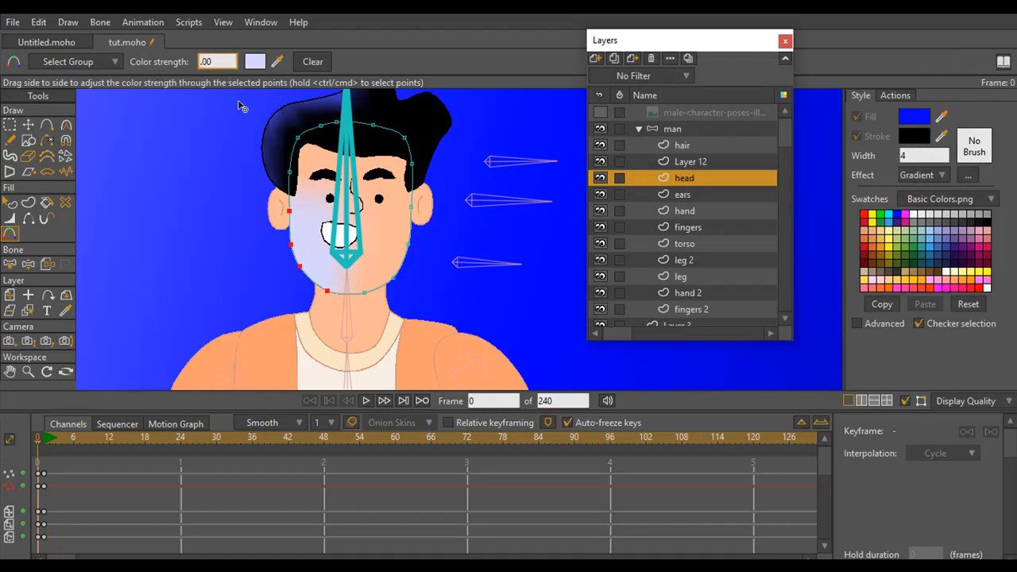
pyautogui.press('Return')
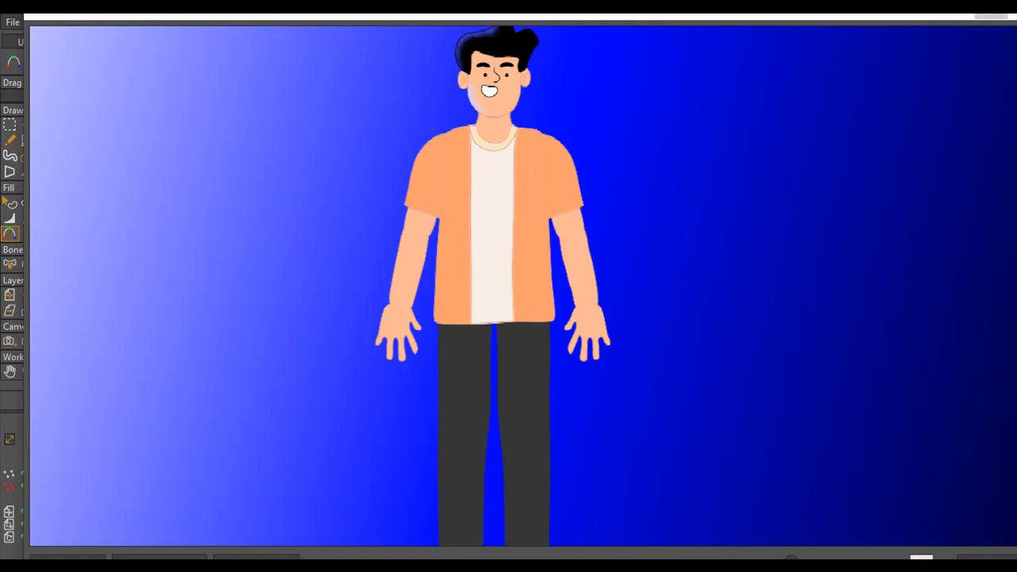
# Close the render preview and lower the color strength of the selected face points further
pyautogui.click(992, 17)
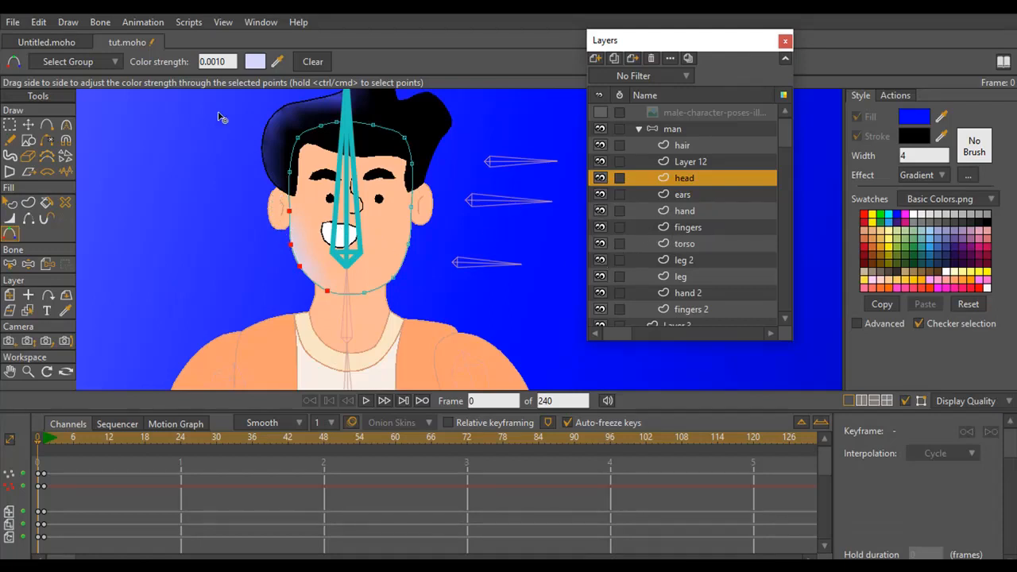
pyautogui.click(206, 62)
pyautogui.write('0')
pyautogui.press('Return')
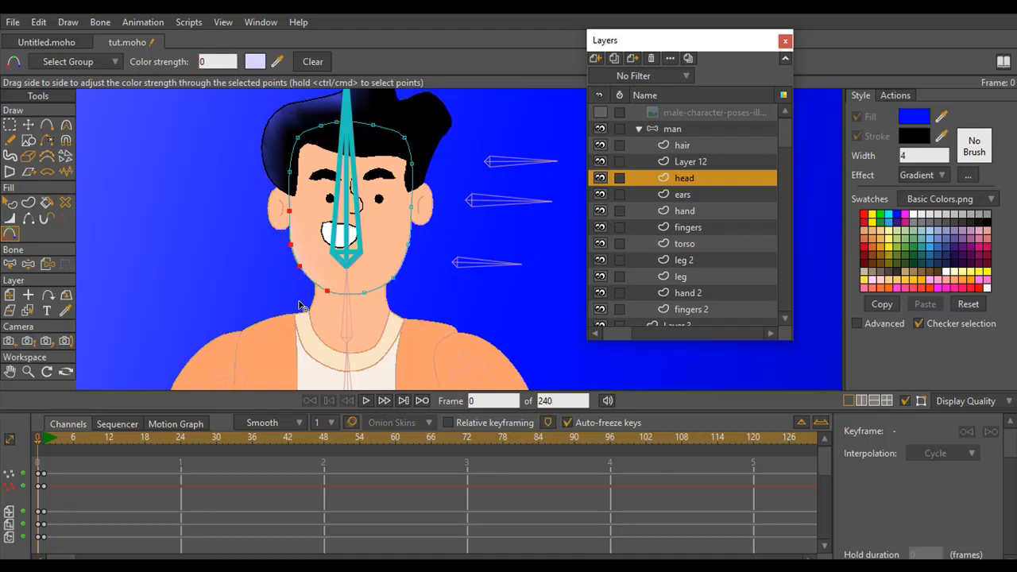
pyautogui.click(28, 371)
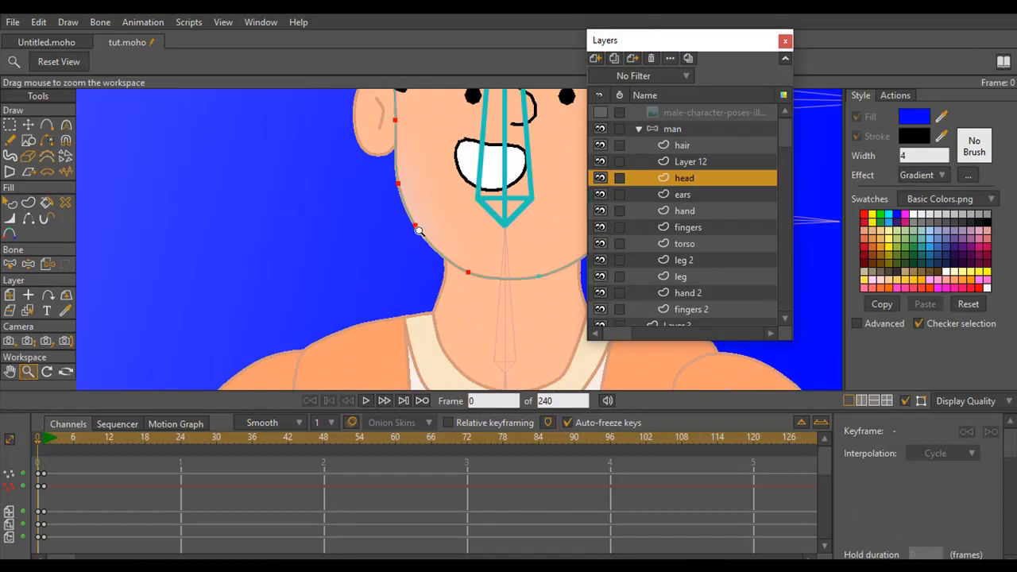
# Select the outer-edge points of the ear beside the tinted cheek on the ears layer
pyautogui.moveTo(419, 231); pyautogui.dragTo(327, 334)
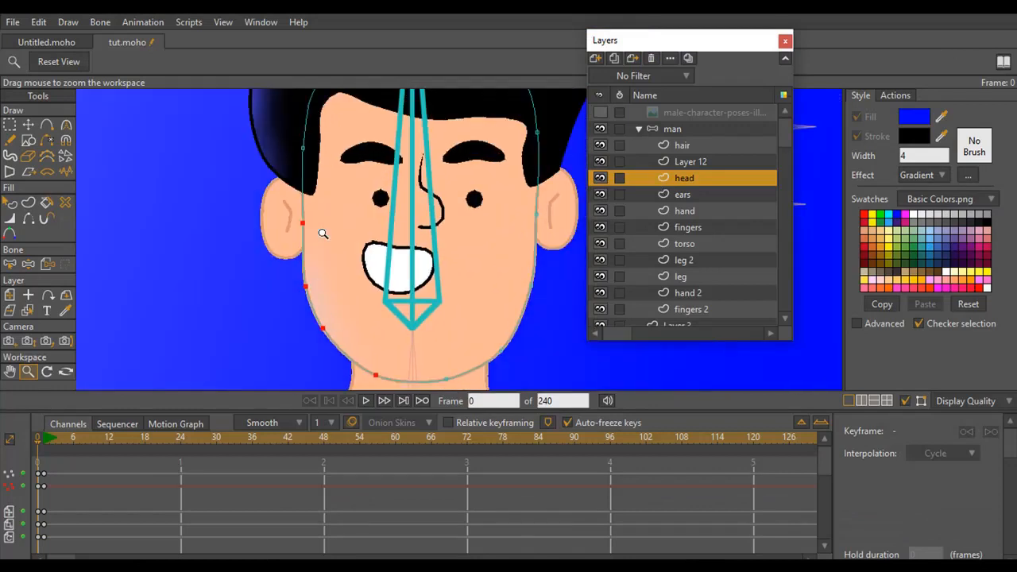
pyautogui.click(683, 195)
pyautogui.click(9, 125)
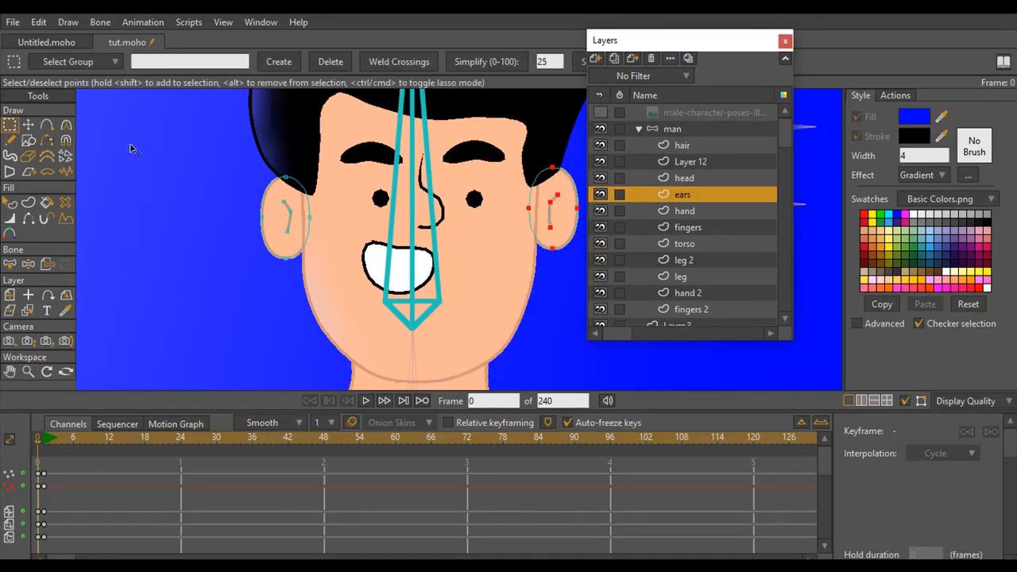
pyautogui.moveTo(294, 180)
pyautogui.mouseDown()
pyautogui.moveTo(280, 237)
pyautogui.moveTo(298, 259)
pyautogui.moveTo(252, 251)
pyautogui.moveTo(281, 156)
pyautogui.moveTo(313, 199)
pyautogui.mouseUp()
pyautogui.click(29, 372)
pyautogui.moveTo(330, 280); pyautogui.dragTo(143, 310)
pyautogui.moveTo(354, 243); pyautogui.dragTo(271, 309)
pyautogui.click(66, 311)
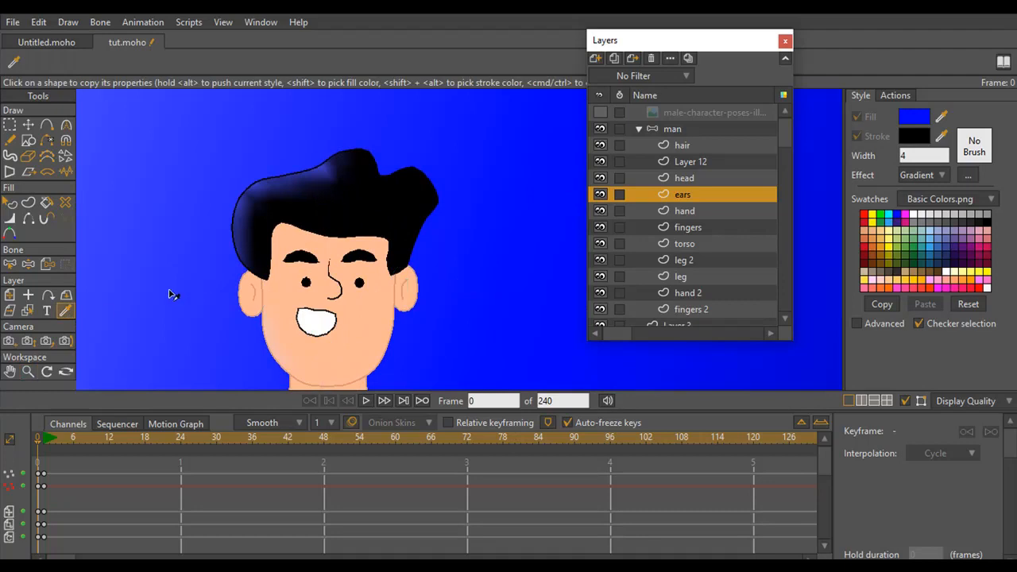
# Apply Color Points to the selected ear points, using 17174D sampled from the hair and lightened to greyish blue, with color strength 0.001
pyautogui.click(10, 234)
pyautogui.click(255, 61)
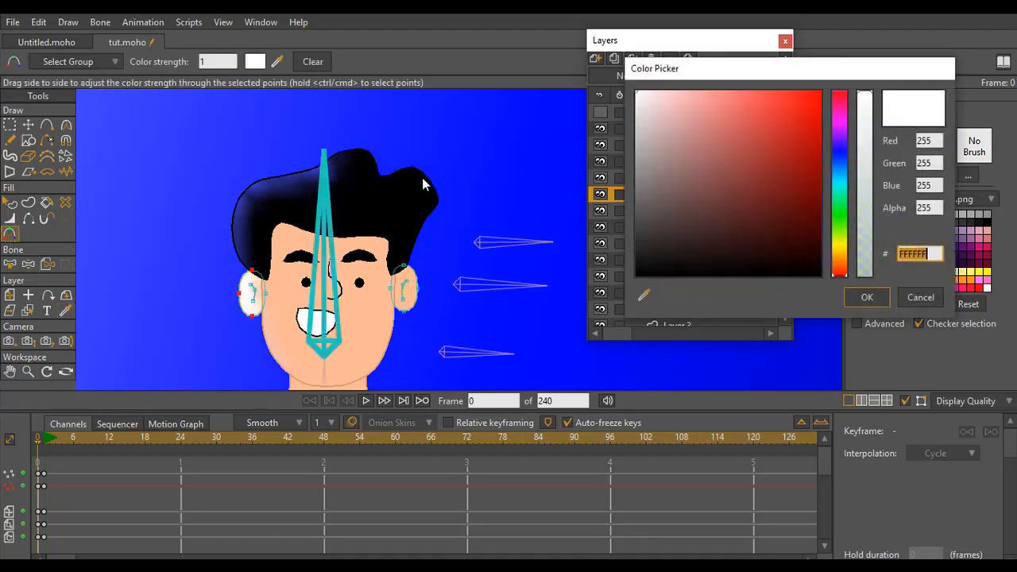
pyautogui.moveTo(644, 294); pyautogui.dragTo(267, 195)
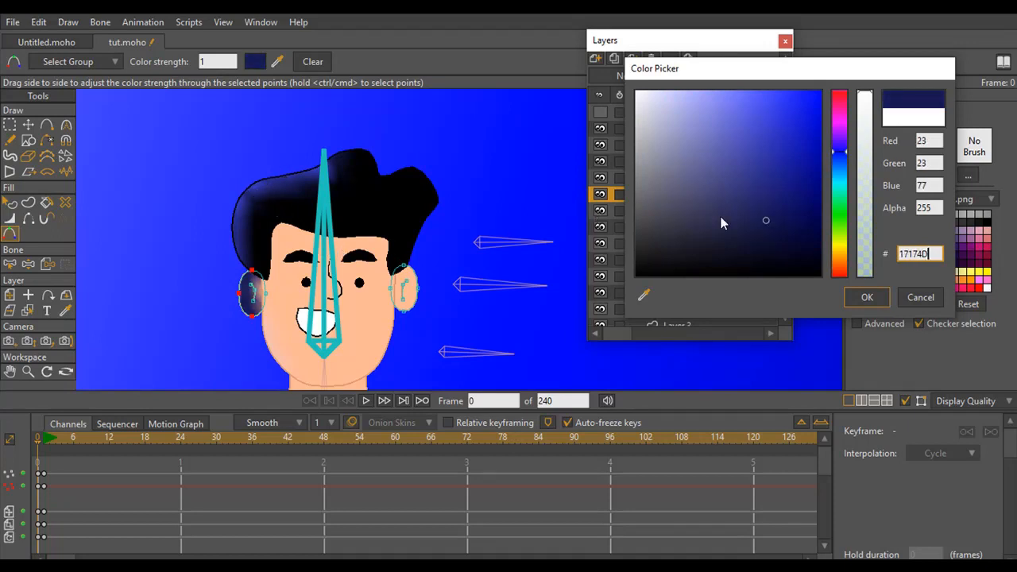
pyautogui.moveTo(764, 223)
pyautogui.mouseDown()
pyautogui.moveTo(691, 200)
pyautogui.moveTo(692, 178)
pyautogui.mouseUp()
pyautogui.click(867, 301)
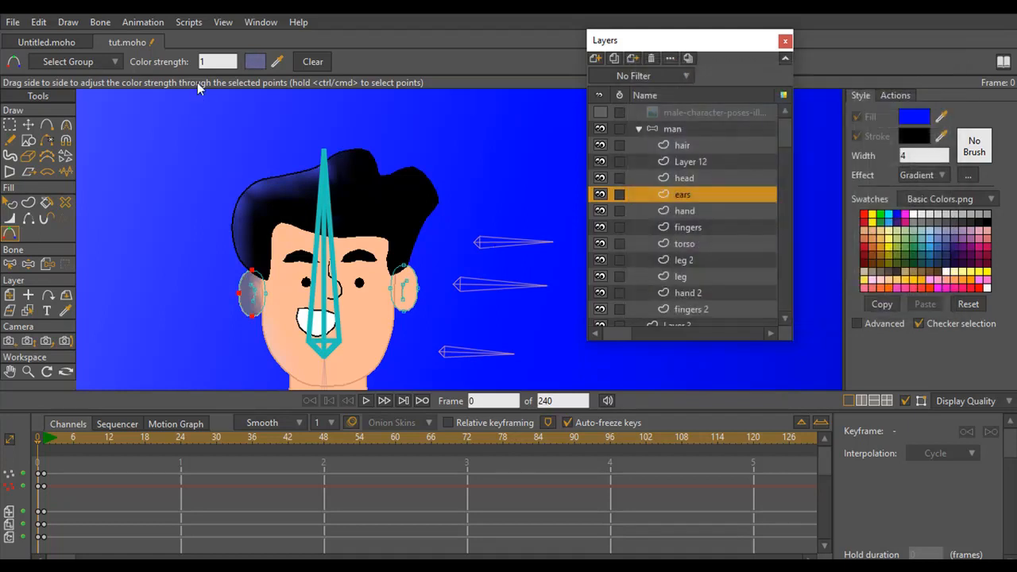
pyautogui.click(229, 60)
pyautogui.write('.00')
pyautogui.press('Return')
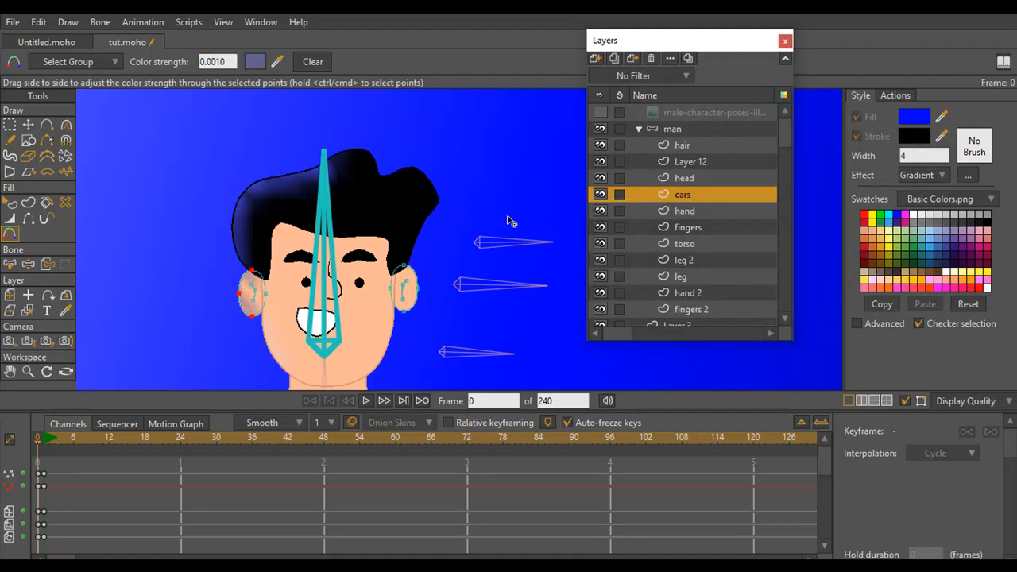
# Lower the color strength of the selected ear points to 0.0001
pyautogui.click(29, 371)
pyautogui.moveTo(273, 292); pyautogui.dragTo(375, 284)
pyautogui.moveTo(333, 251); pyautogui.dragTo(343, 220)
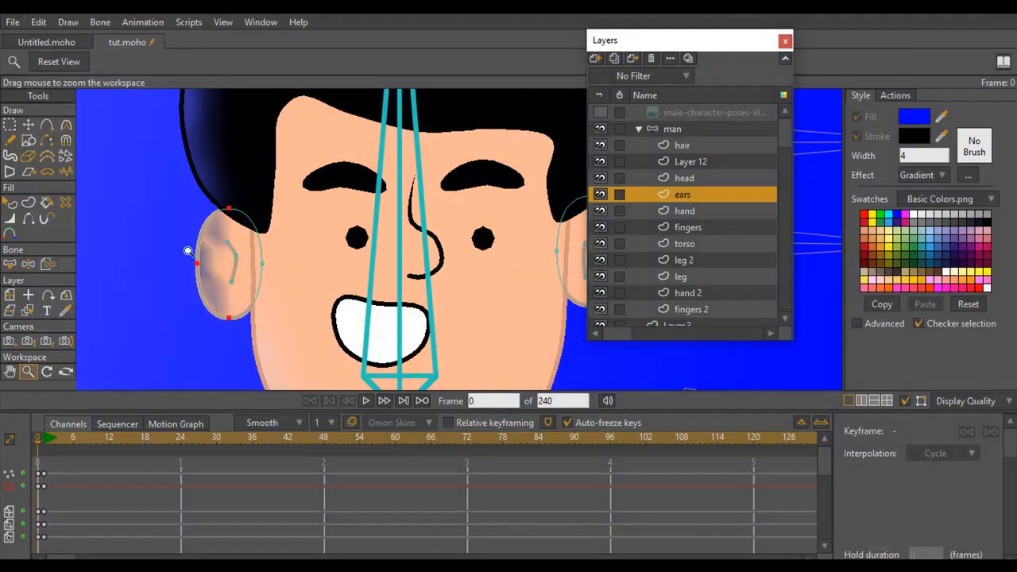
pyautogui.click(10, 233)
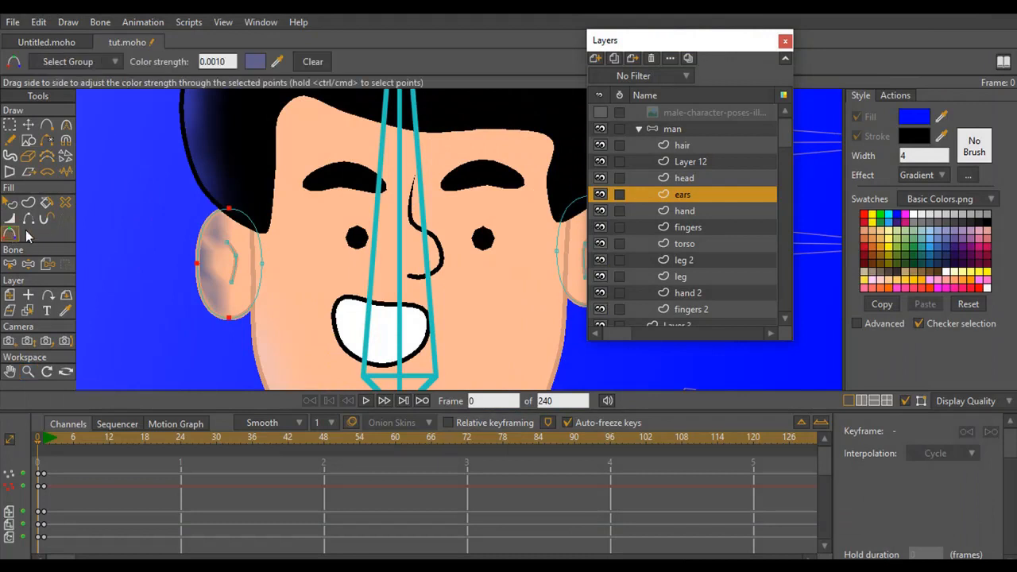
pyautogui.click(214, 61)
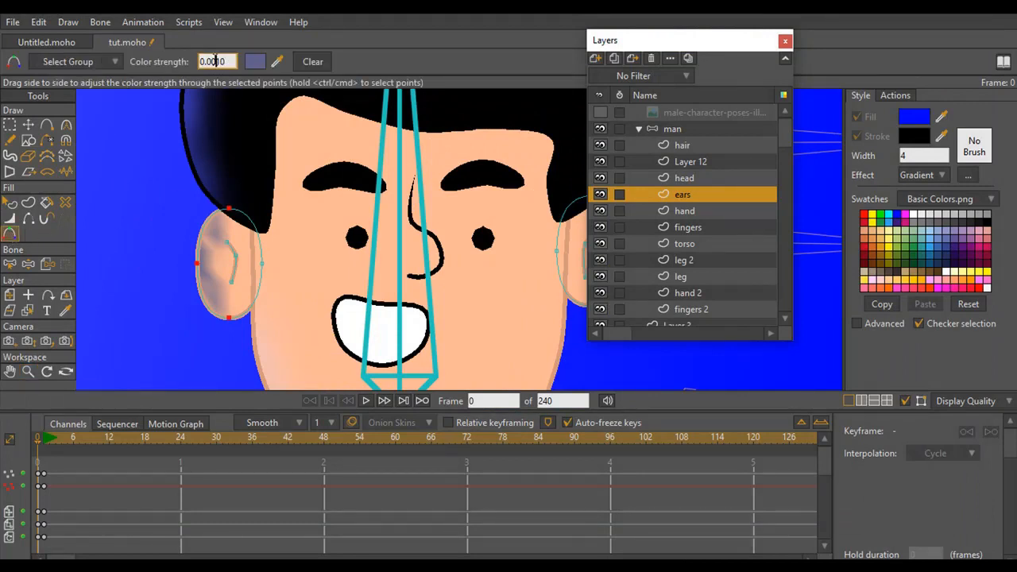
pyautogui.click(288, 247)
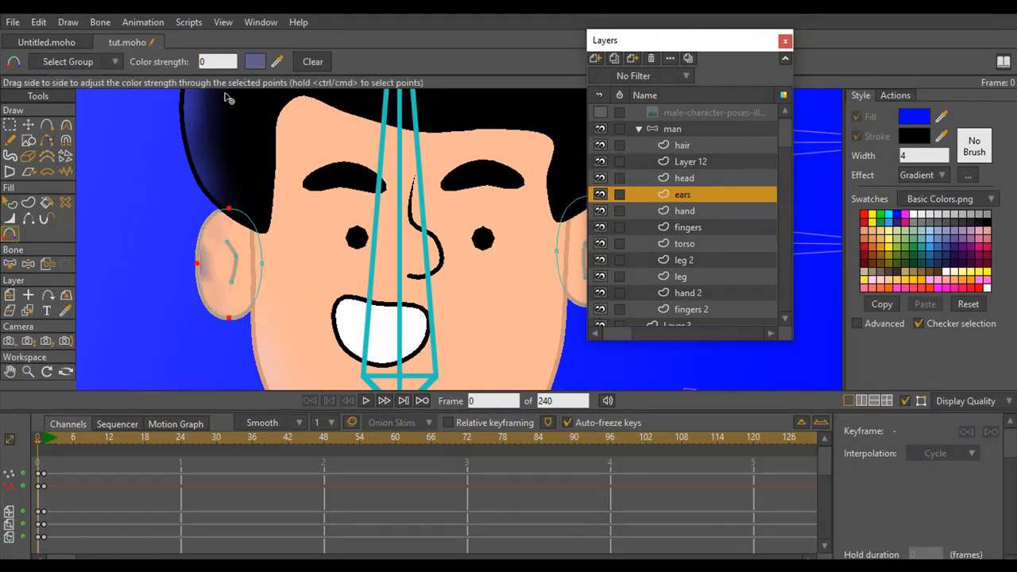
pyautogui.click(209, 62)
pyautogui.write('.0001')
pyautogui.press('Return')
# Render the frame and reduce the preview zoom to 78% to check the tinting on the whole character
pyautogui.click(28, 371)
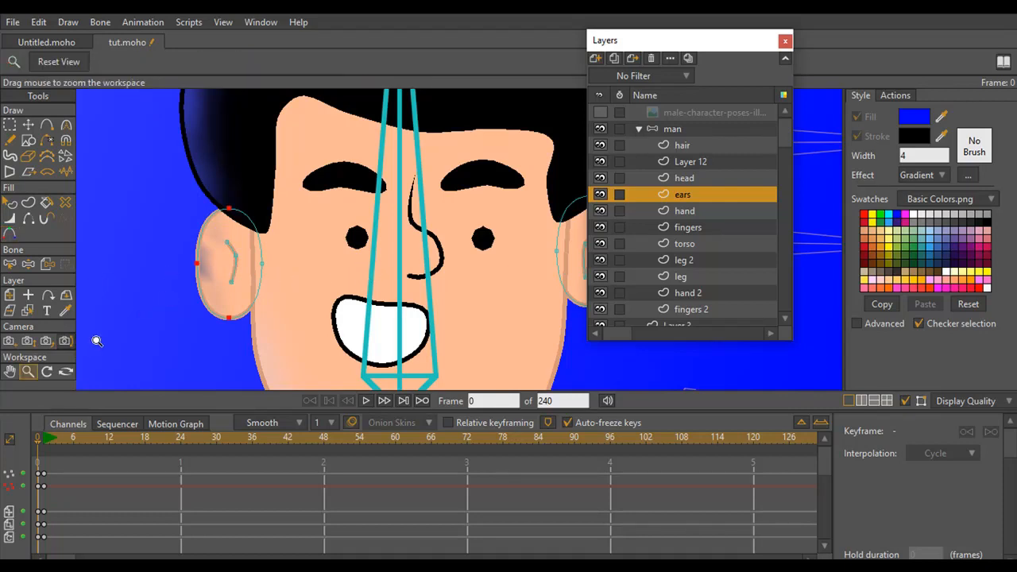
pyautogui.moveTo(97, 341); pyautogui.dragTo(211, 289)
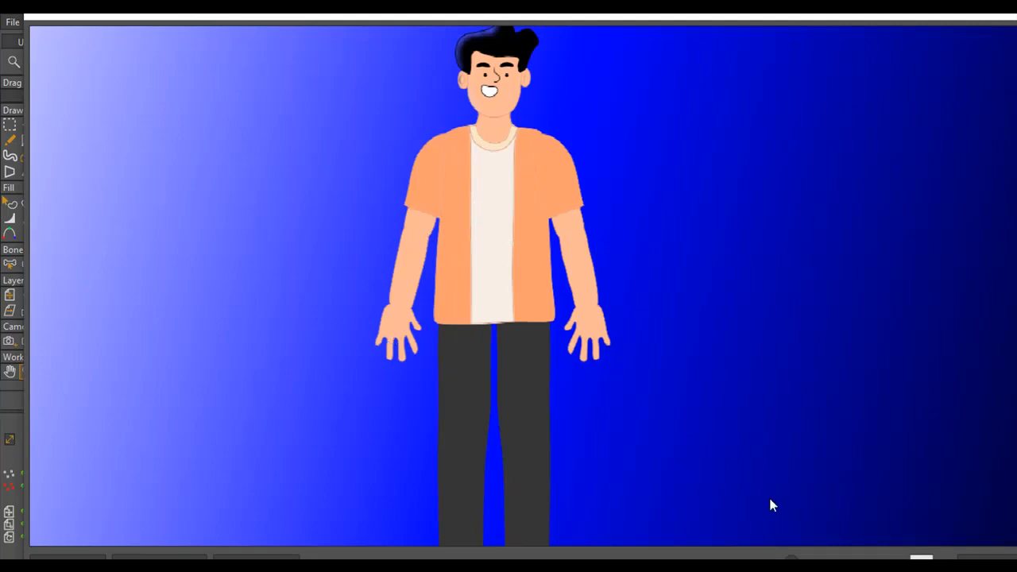
pyautogui.moveTo(792, 559); pyautogui.dragTo(775, 559)
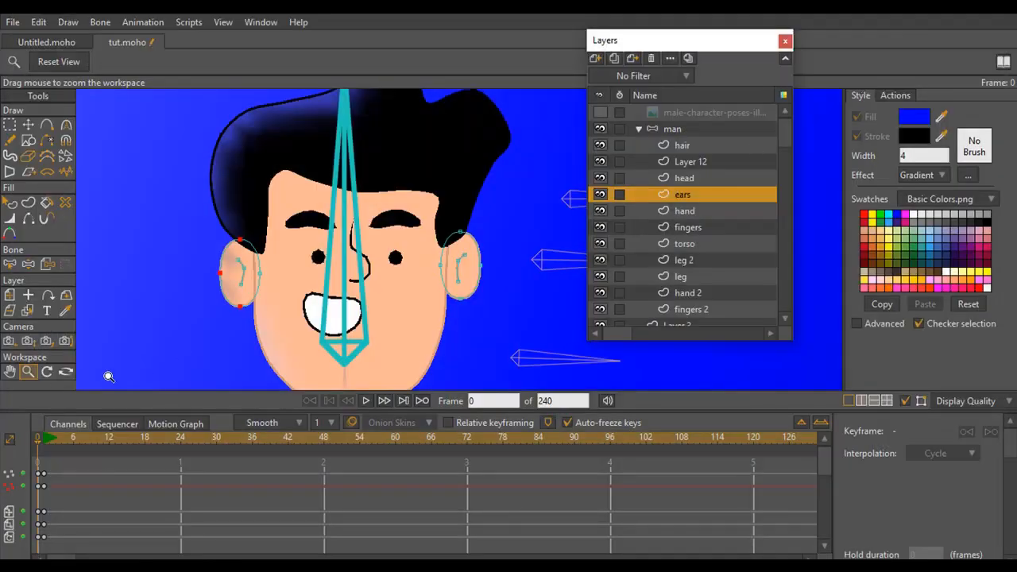
# Select the points along the outer edge of the sleeve and forearm on the hand layer, on the dark side of the background
pyautogui.scroll(-6, 318, 310)
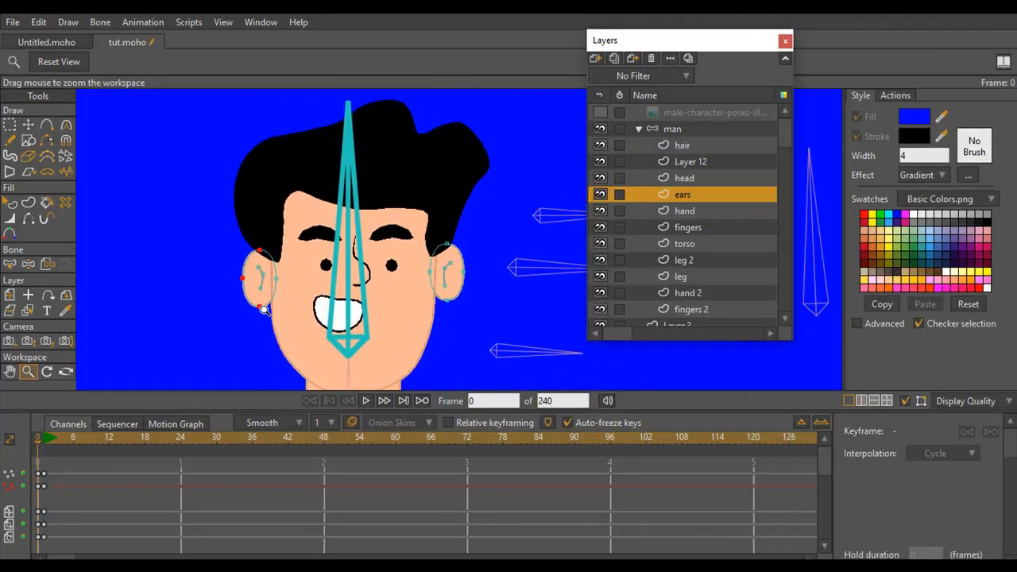
pyautogui.scroll(-3, 374, 239)
pyautogui.scroll(-4, 390, 229)
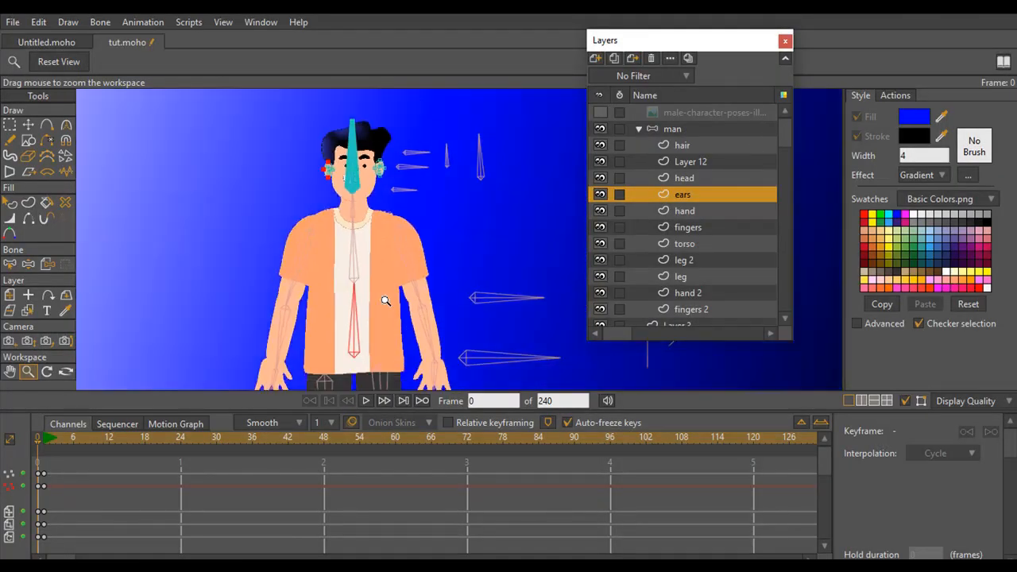
pyautogui.scroll(-2, 401, 236)
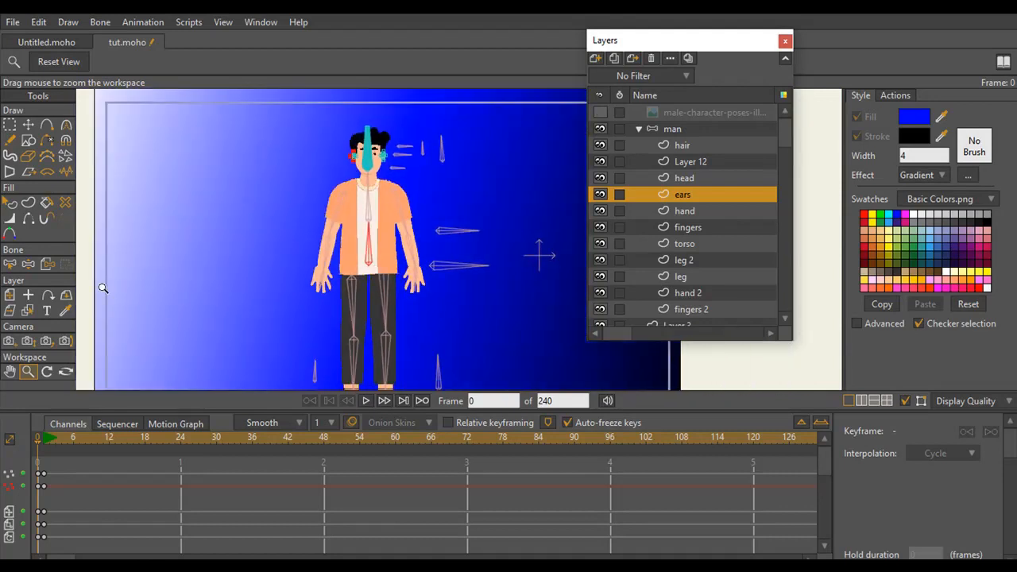
pyautogui.click(9, 232)
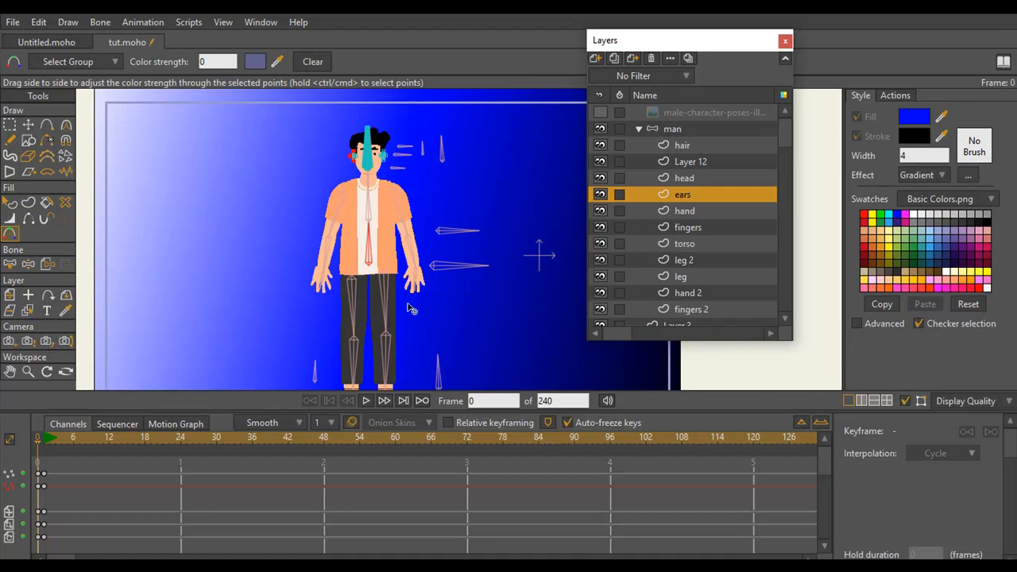
pyautogui.click(690, 212)
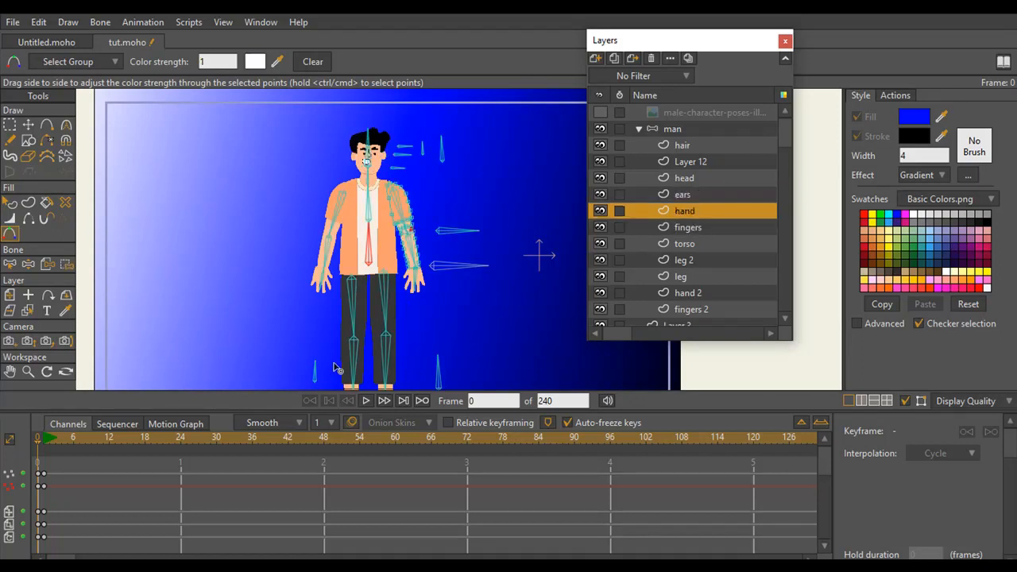
pyautogui.click(26, 372)
pyautogui.moveTo(352, 312); pyautogui.dragTo(273, 293)
pyautogui.press('g')
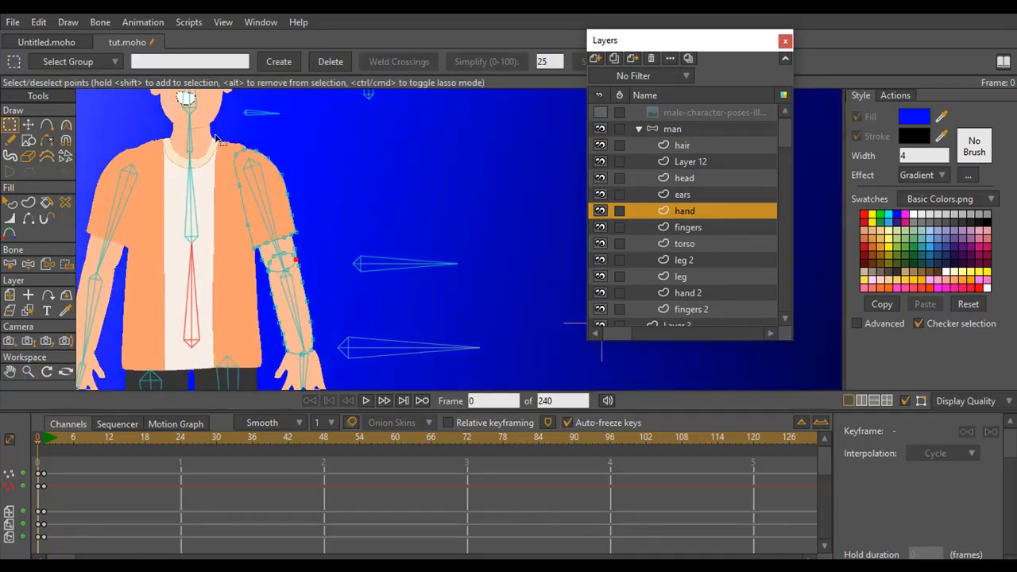
pyautogui.moveTo(280, 148)
pyautogui.mouseDown()
pyautogui.moveTo(312, 356)
pyautogui.moveTo(329, 350)
pyautogui.moveTo(315, 191)
pyautogui.moveTo(279, 148)
pyautogui.mouseUp()
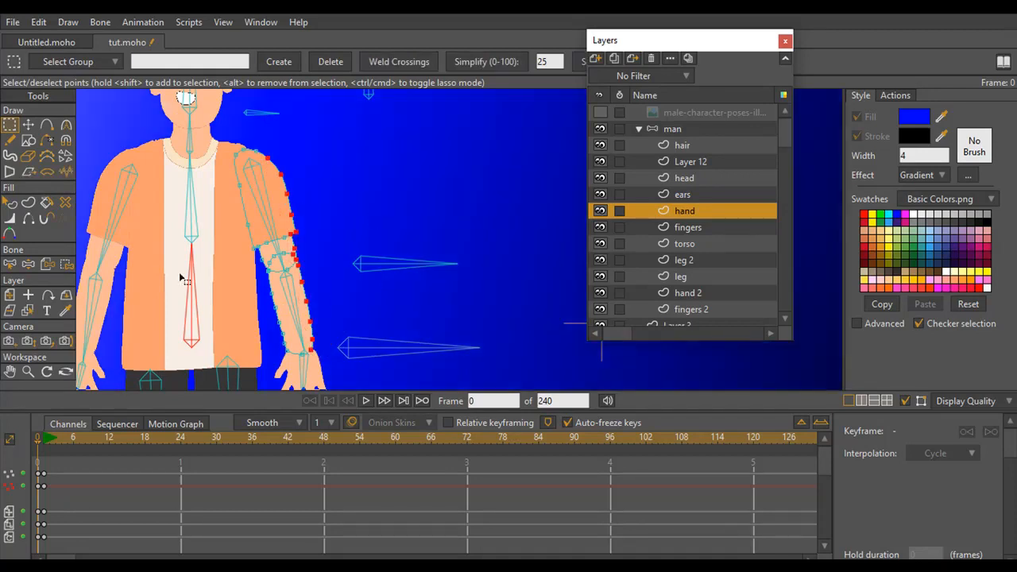
# Apply Color Points to the selected arm points, using background blue darkened to navy 01013A
pyautogui.click(11, 233)
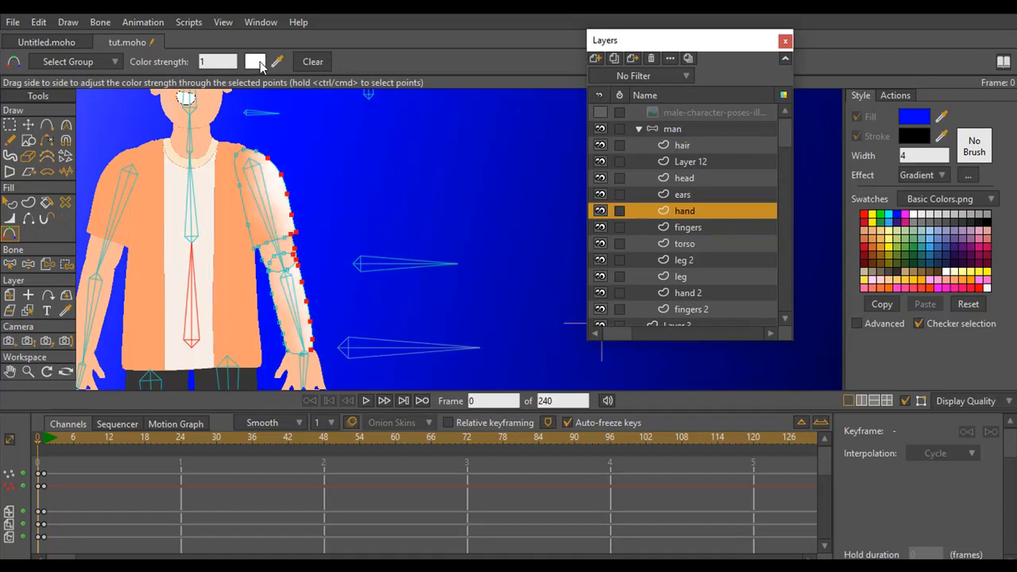
pyautogui.click(255, 62)
pyautogui.moveTo(644, 295)
pyautogui.mouseDown()
pyautogui.moveTo(567, 285)
pyautogui.moveTo(551, 236)
pyautogui.moveTo(580, 219)
pyautogui.mouseUp()
pyautogui.click(818, 181)
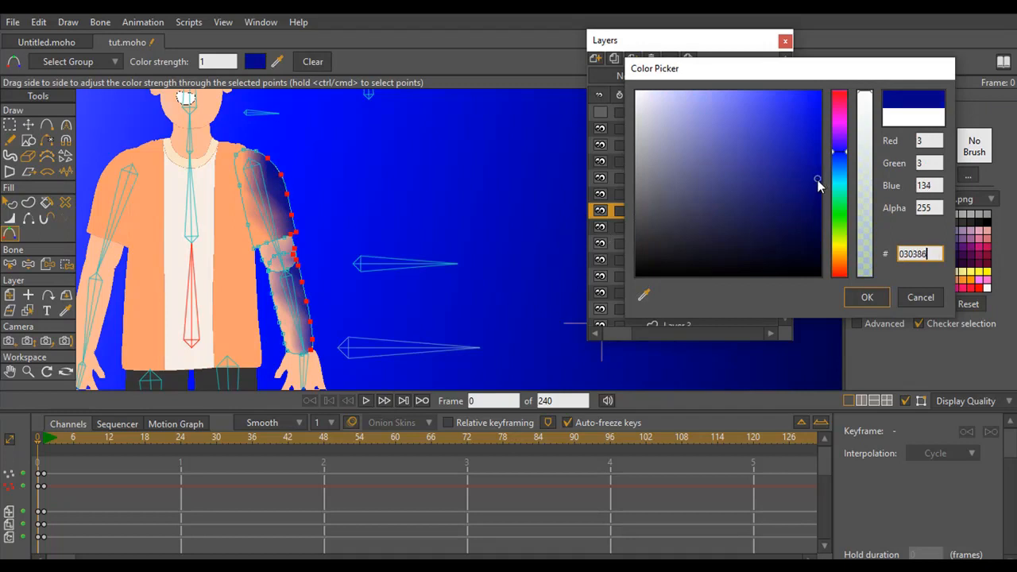
pyautogui.moveTo(818, 181); pyautogui.dragTo(819, 236)
pyautogui.click(864, 297)
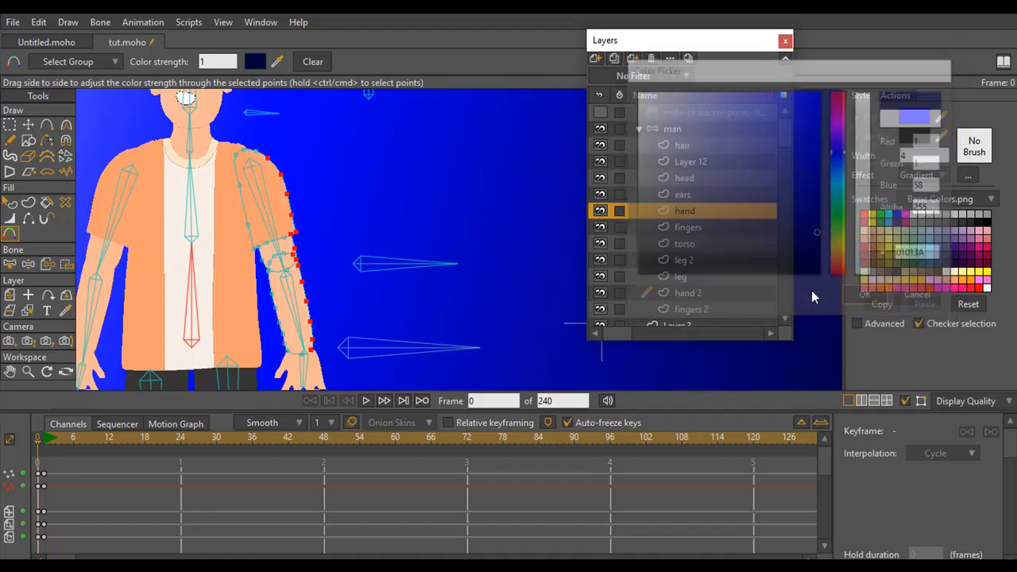
# Set the color strength of the selected arm points to 0.001 and render the frame to check the shading
pyautogui.moveTo(215, 62); pyautogui.dragTo(191, 65)
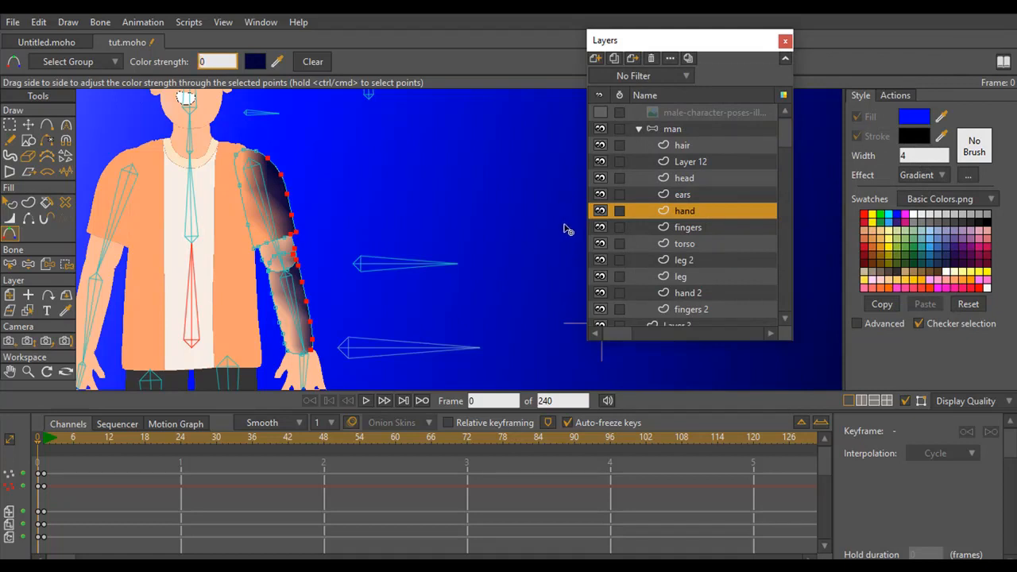
pyautogui.write('0.001')
pyautogui.press('Return')
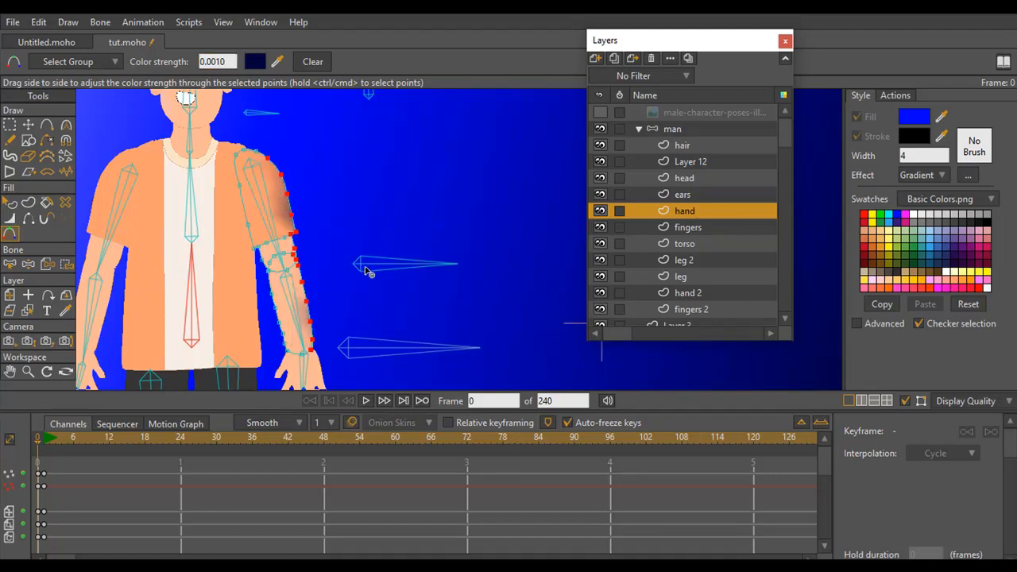
pyautogui.hotkey('ctrl', 'r')
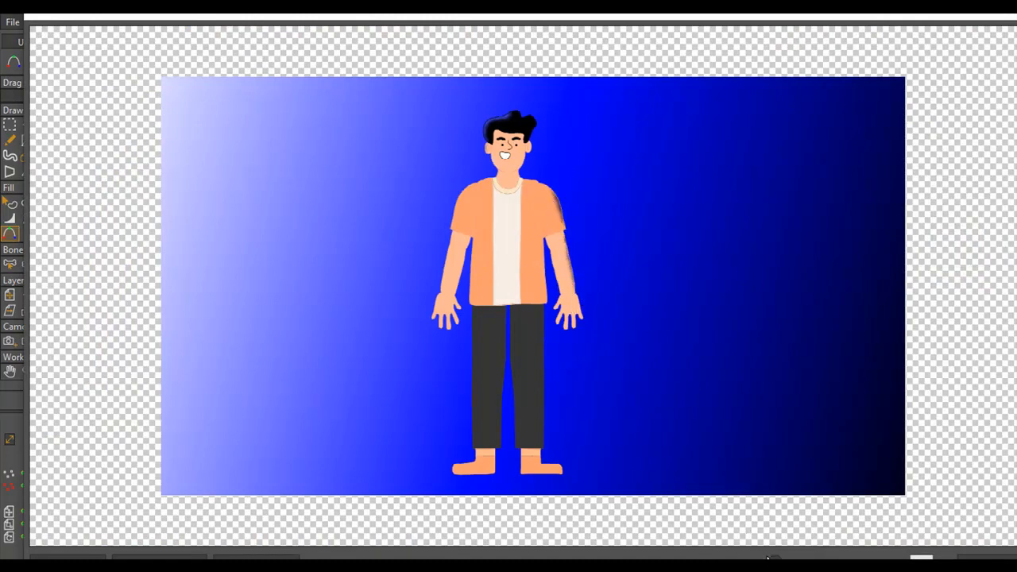
pyautogui.moveTo(776, 561); pyautogui.dragTo(786, 561)
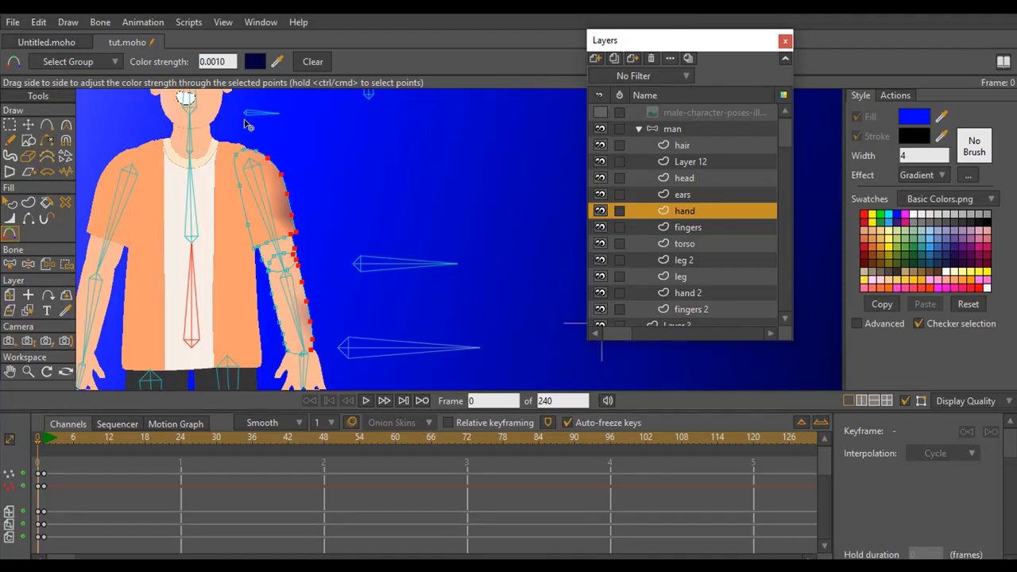
# Change the arm points' color to dark brown 624232, darkened from skin tone FFB995 sampled on the forearm
pyautogui.click(255, 62)
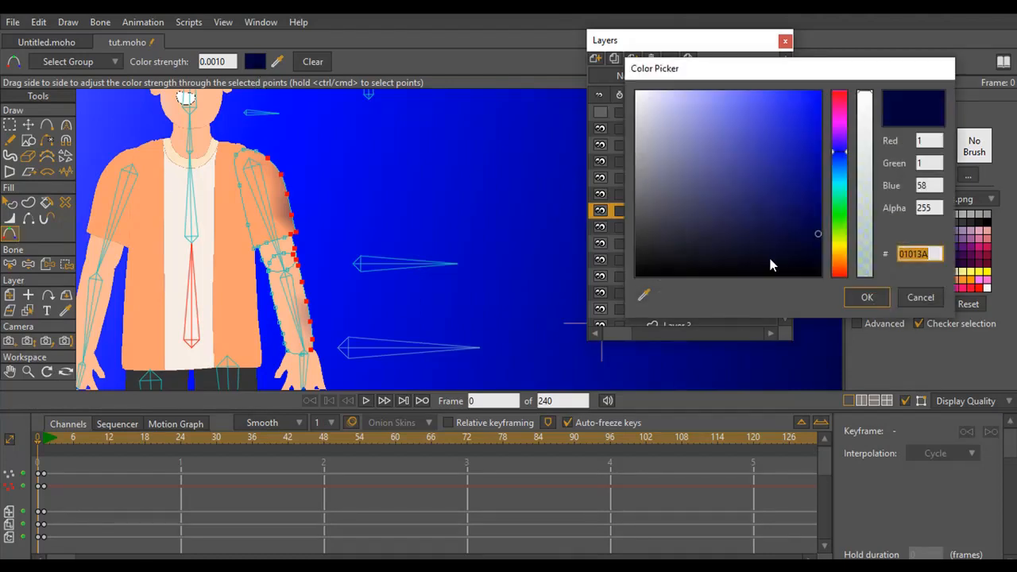
pyautogui.click(644, 297)
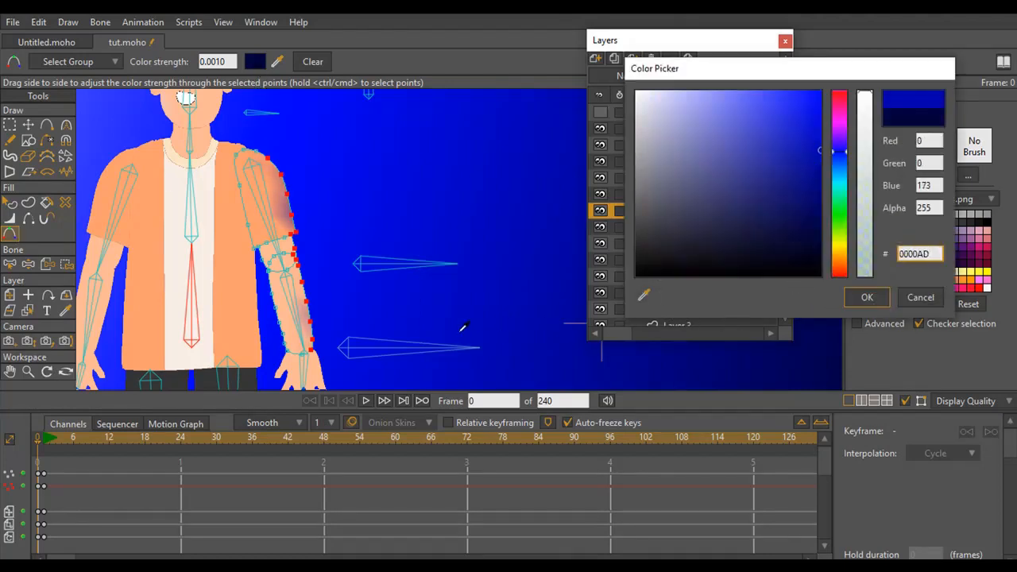
pyautogui.click(286, 313)
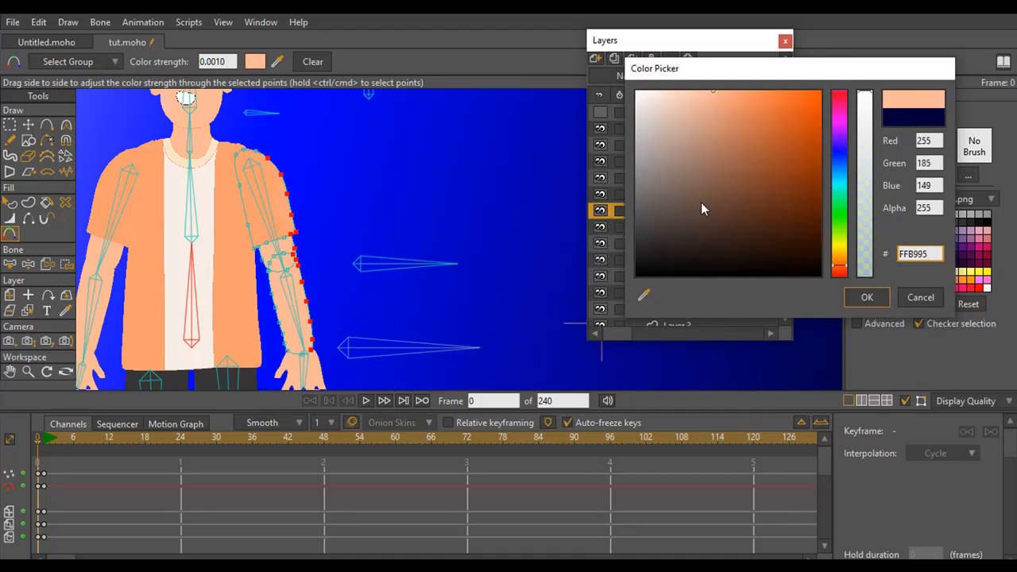
pyautogui.moveTo(714, 97); pyautogui.dragTo(728, 204)
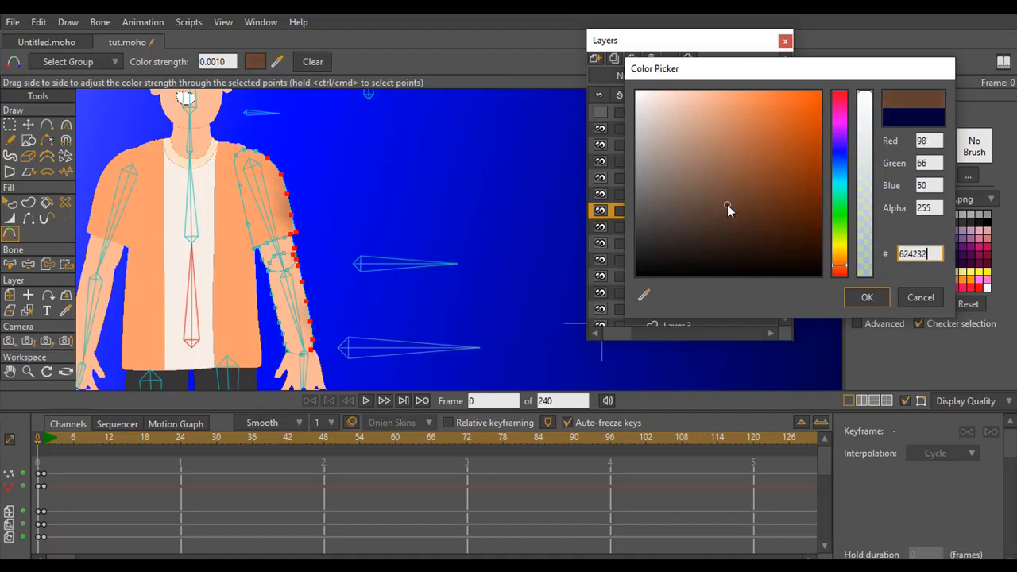
pyautogui.click(867, 299)
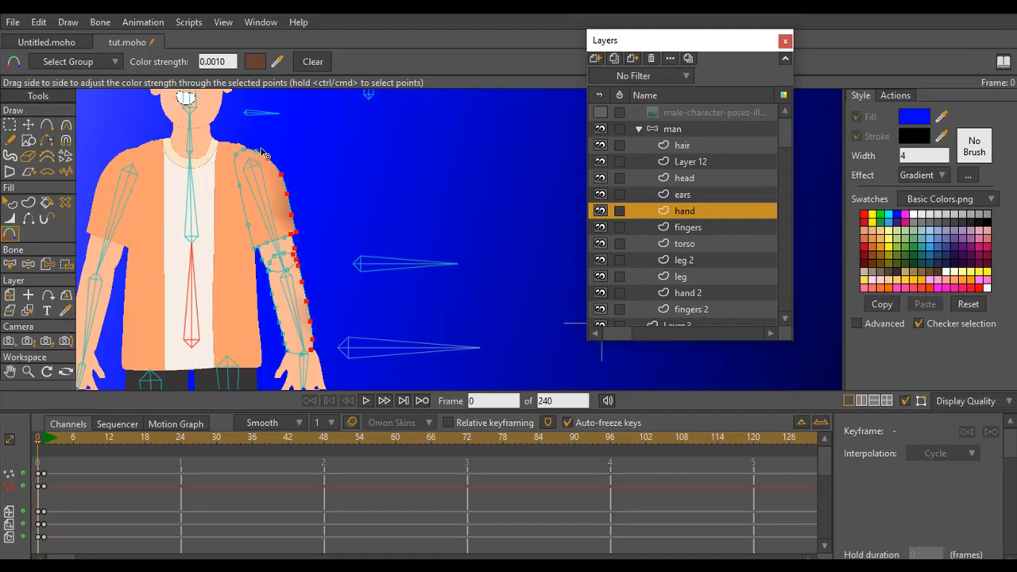
# Darken the color of the selected arm points to brown 432D23 and render the frame to check it
pyautogui.click(255, 61)
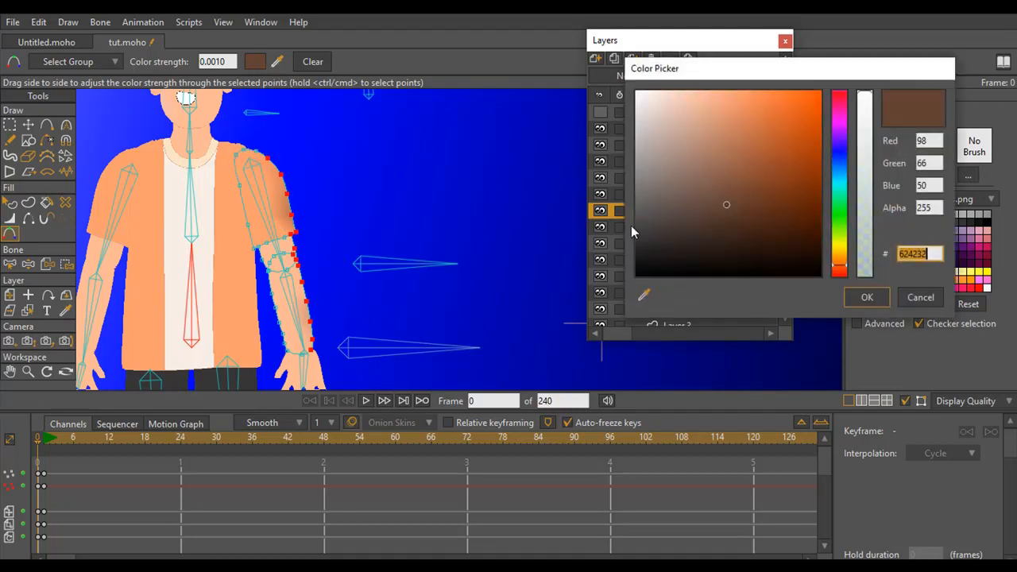
pyautogui.moveTo(726, 208); pyautogui.dragTo(726, 229)
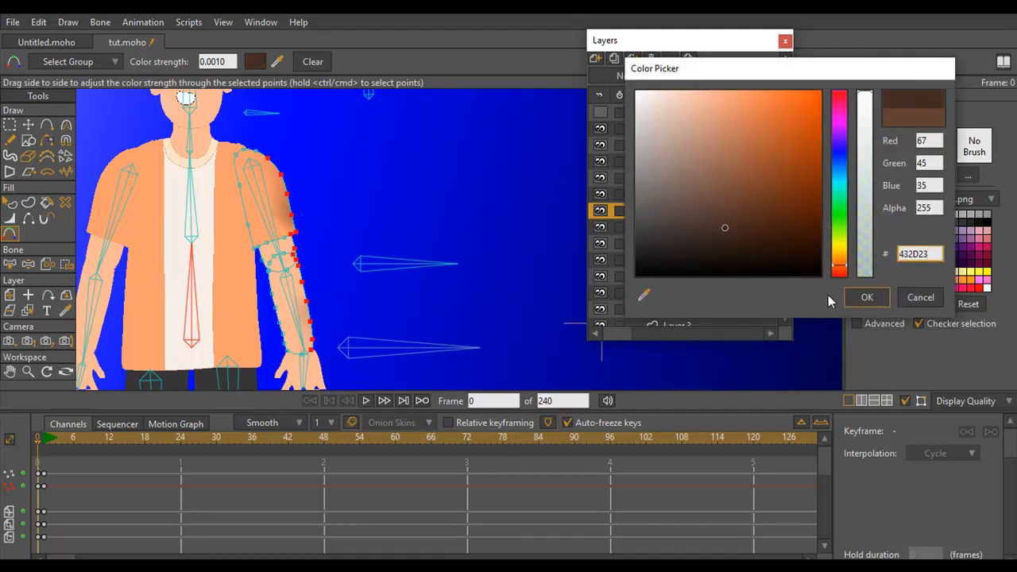
pyautogui.click(858, 298)
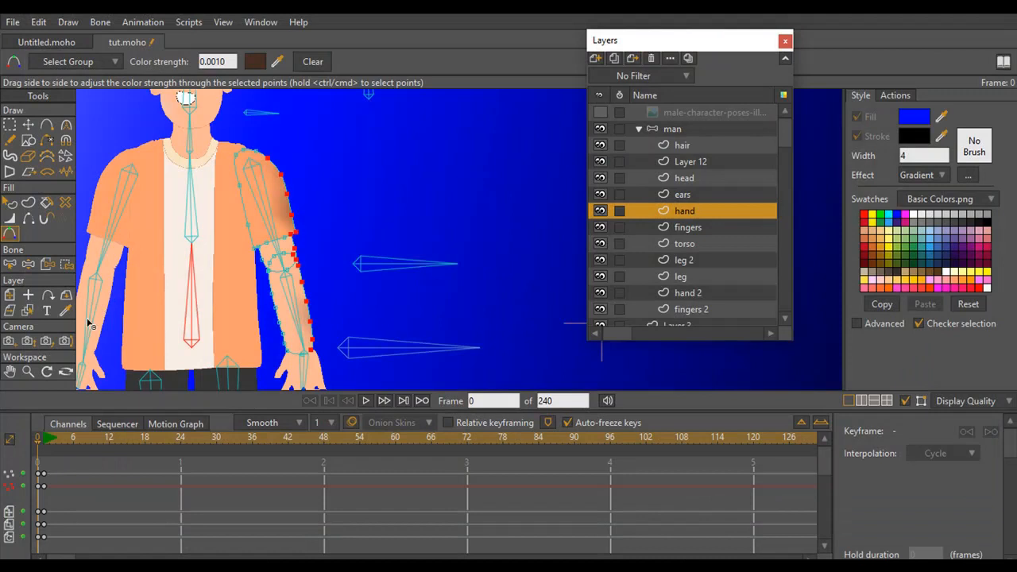
# Select the points along the outer edge of the trouser leg and foot on the leg 2 layer, on the dark side of the background
pyautogui.click(28, 371)
pyautogui.moveTo(331, 288); pyautogui.dragTo(313, 262)
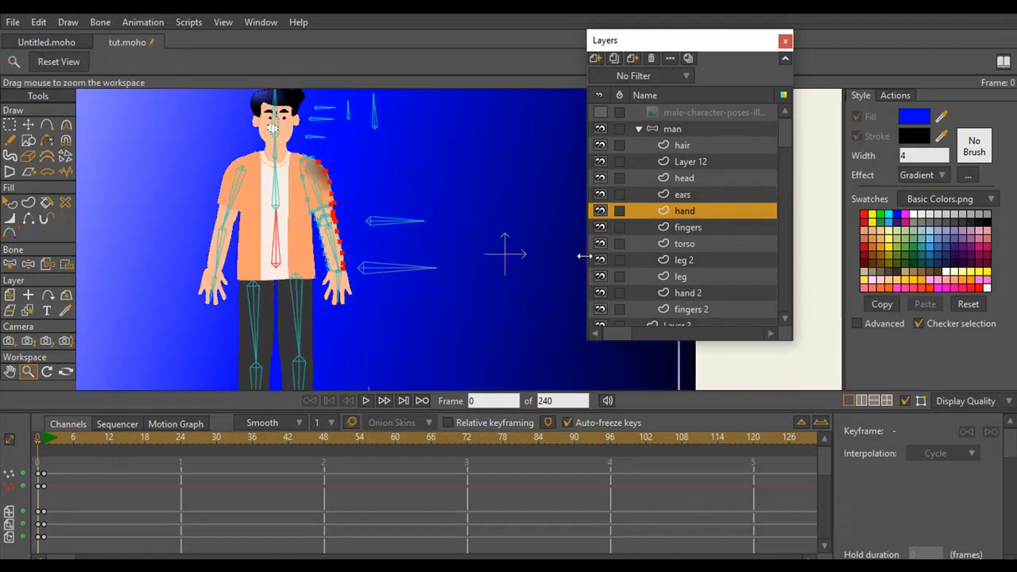
pyautogui.click(689, 244)
pyautogui.click(688, 259)
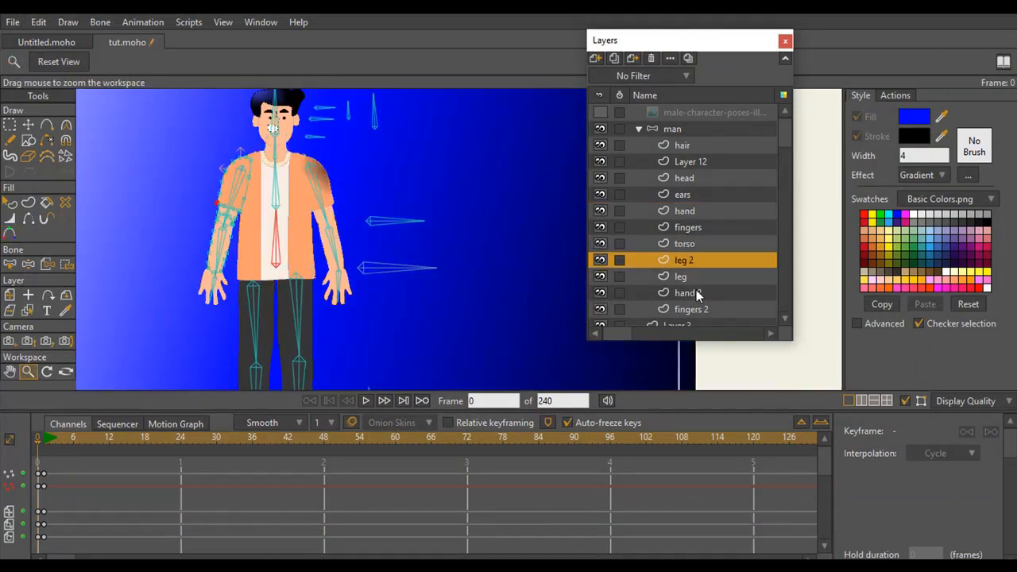
pyautogui.click(692, 294)
pyautogui.click(739, 194)
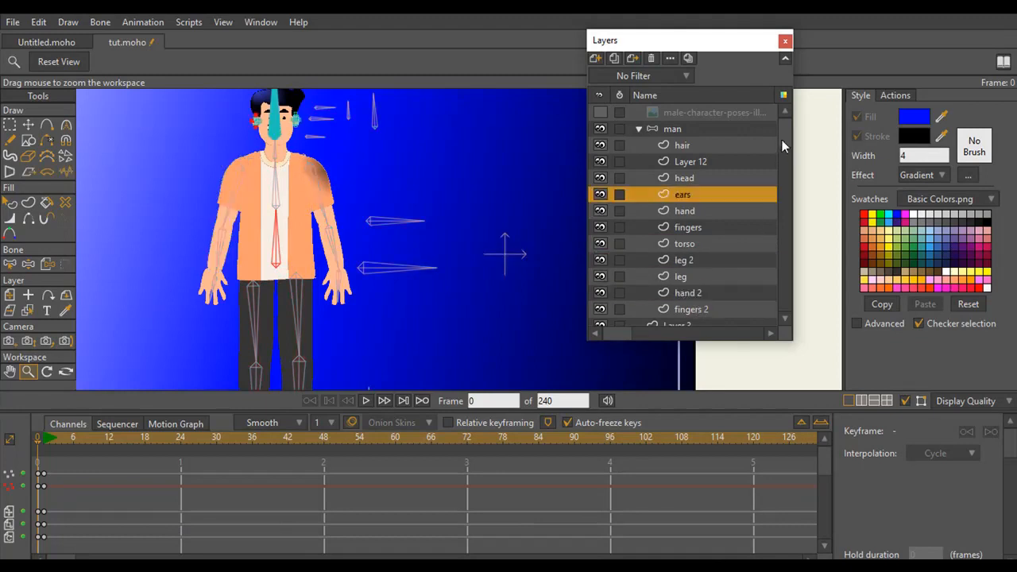
pyautogui.moveTo(784, 144); pyautogui.dragTo(755, 308)
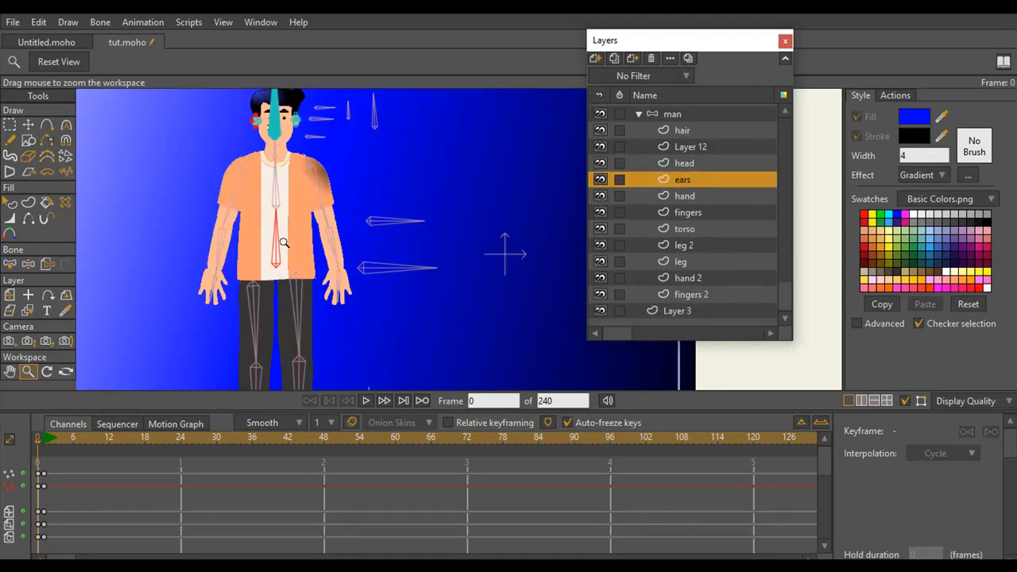
pyautogui.moveTo(323, 328); pyautogui.dragTo(325, 283)
pyautogui.click(624, 244)
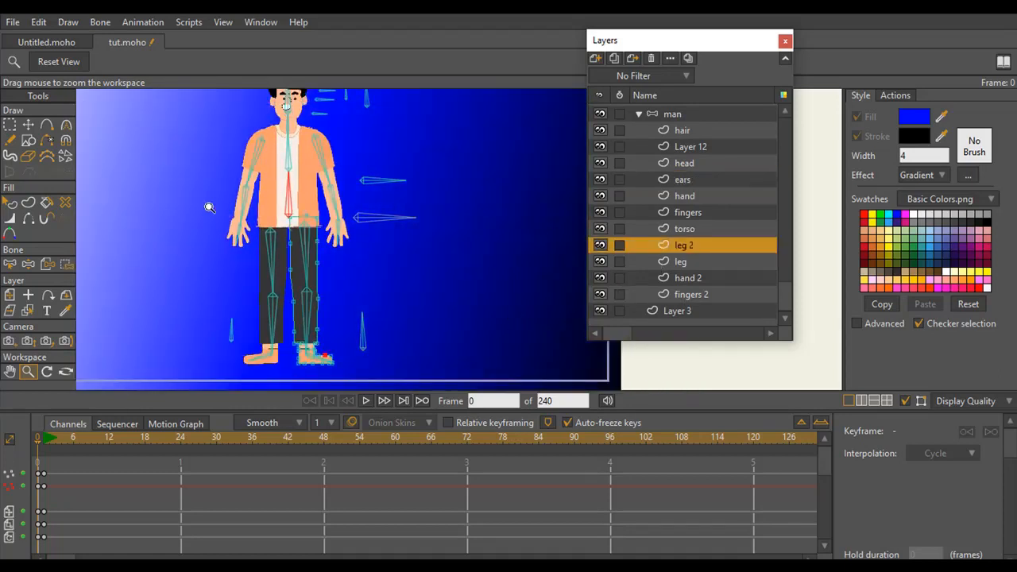
pyautogui.click(9, 218)
pyautogui.click(12, 123)
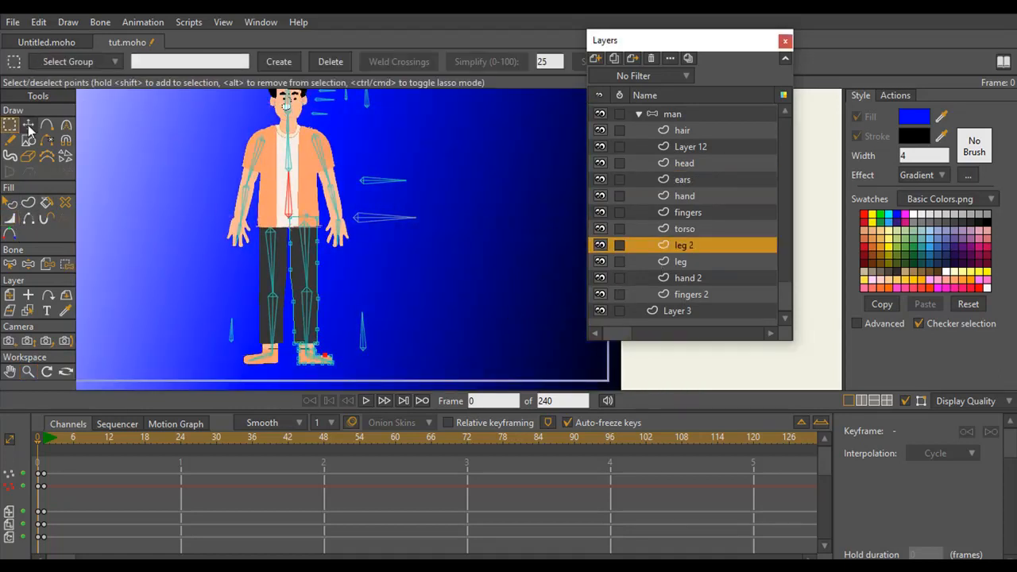
pyautogui.moveTo(329, 230); pyautogui.dragTo(309, 269)
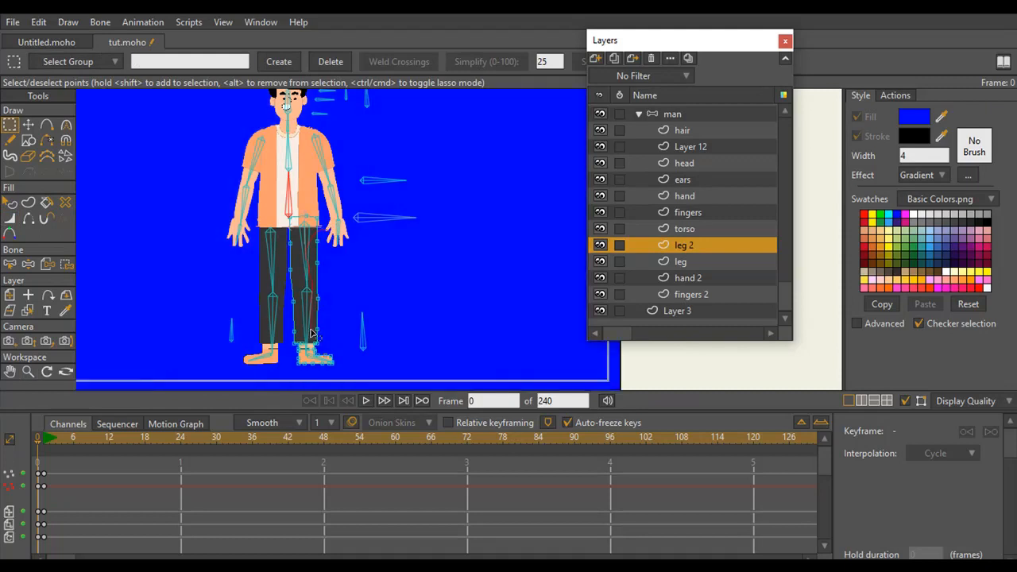
pyautogui.moveTo(331, 359)
pyautogui.mouseDown()
pyautogui.moveTo(334, 237)
pyautogui.moveTo(308, 239)
pyautogui.mouseUp()
# Apply Color Points to the selected leg points in dark blue sampled from the background, and render the frame to check it
pyautogui.click(10, 233)
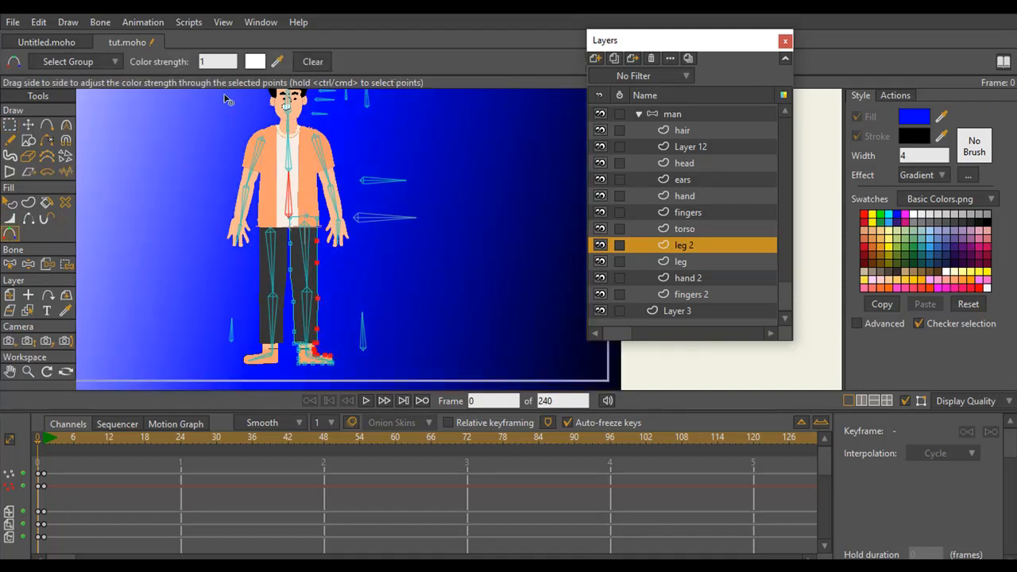
pyautogui.click(254, 62)
pyautogui.click(644, 296)
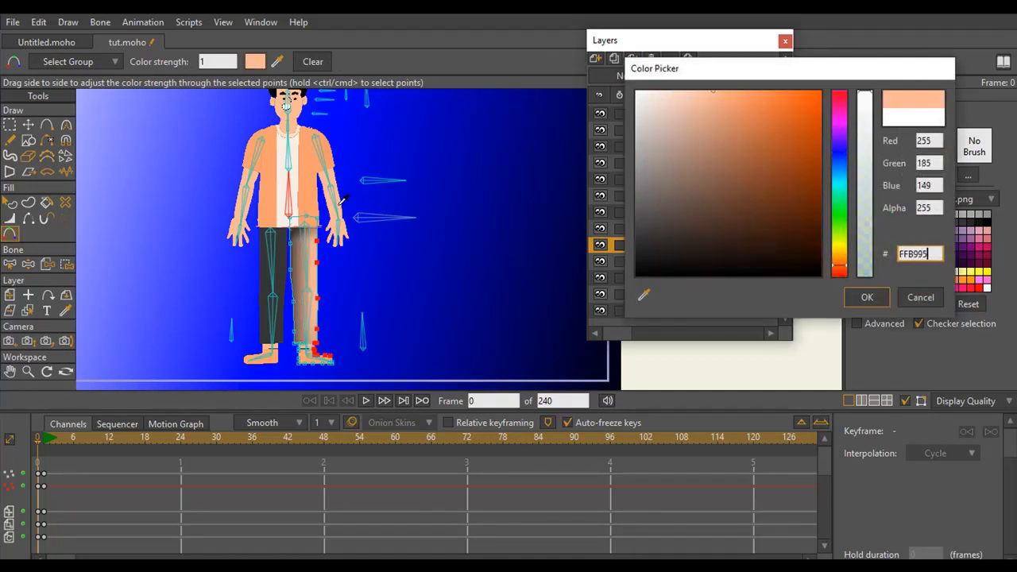
pyautogui.click(447, 269)
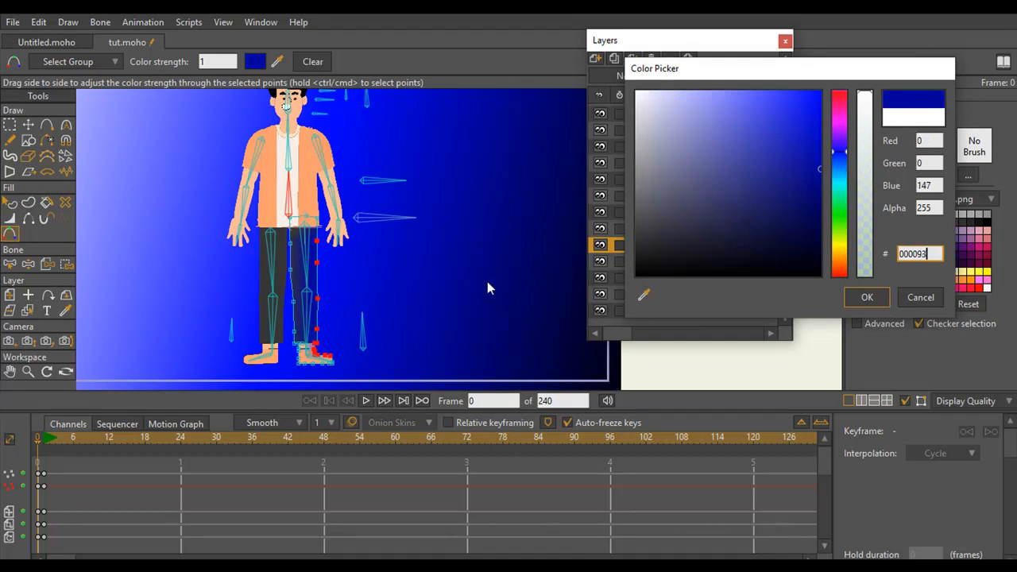
pyautogui.click(861, 297)
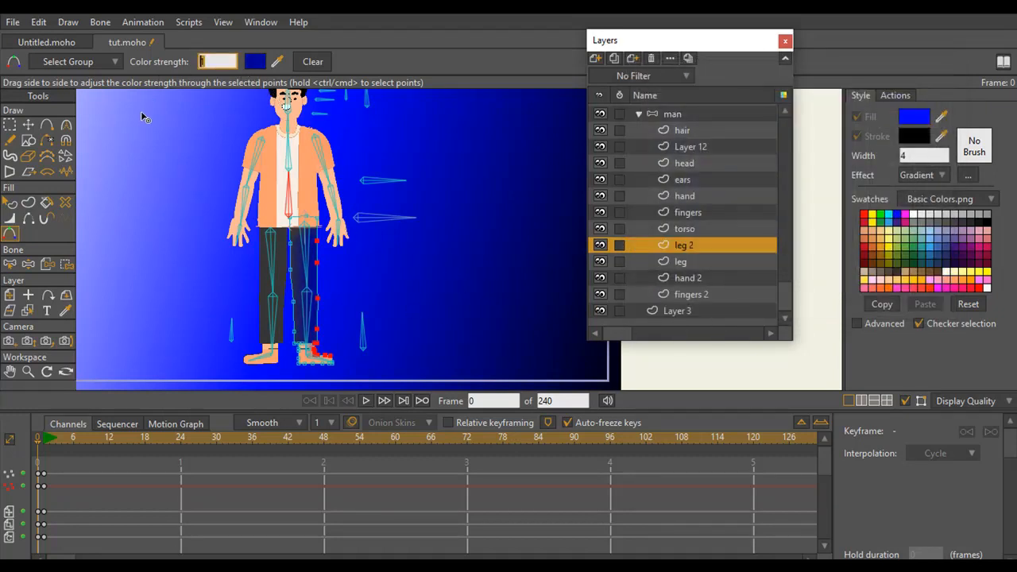
pyautogui.hotkey('ctrl', 'r')
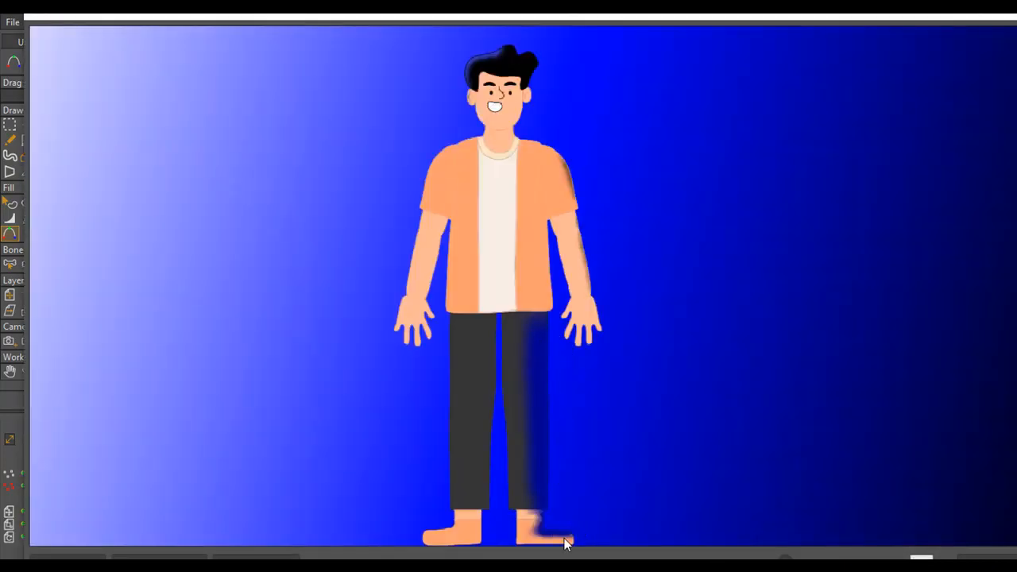
pyautogui.click(992, 14)
pyautogui.click(1006, 8)
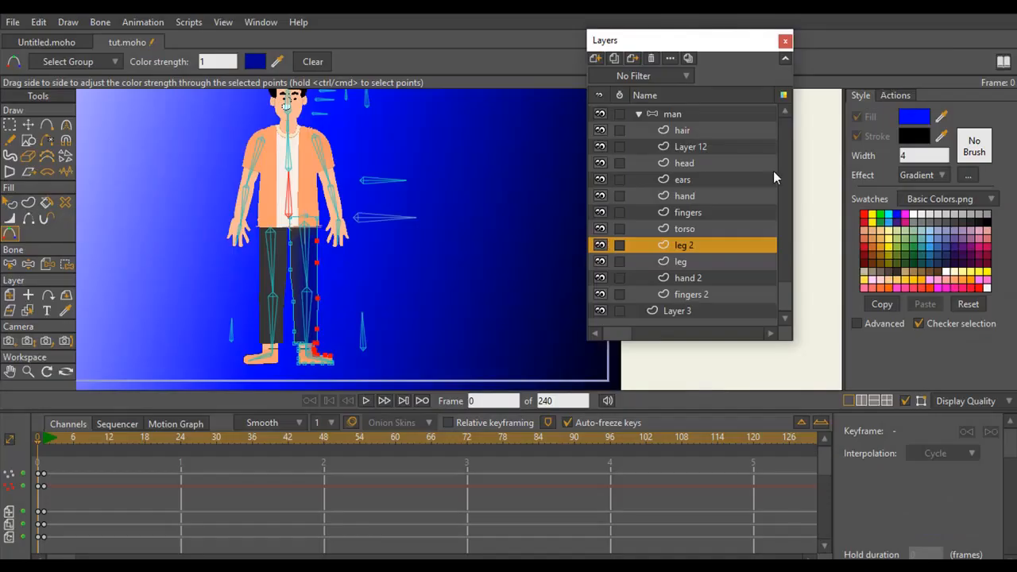
# Set the color strength of the selected leg points to 0.001 and check the softened shading in a render
pyautogui.moveTo(214, 66); pyautogui.dragTo(182, 68)
pyautogui.write('0.001')
pyautogui.press('Return')
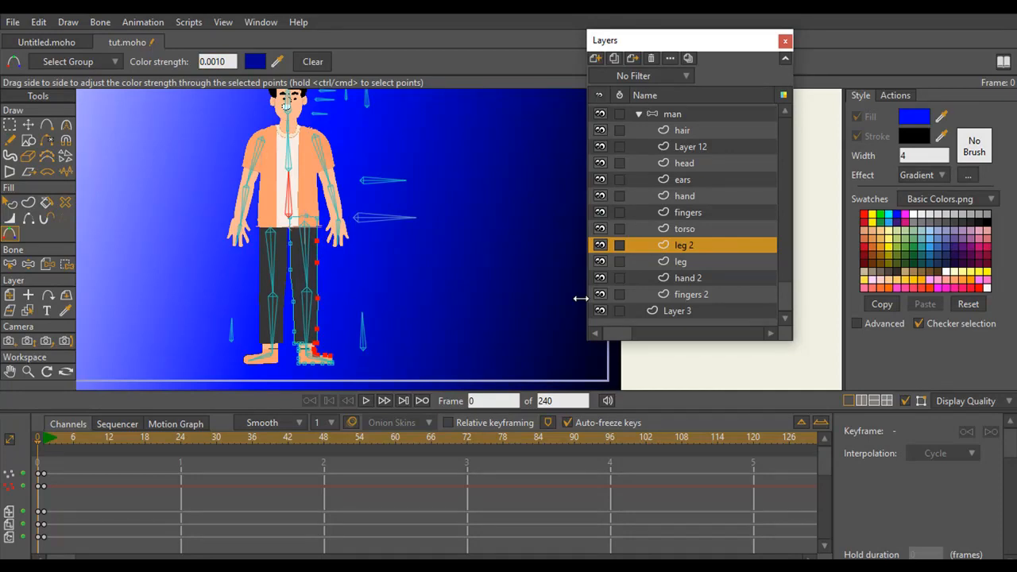
pyautogui.hotkey('ctrl', 'r')
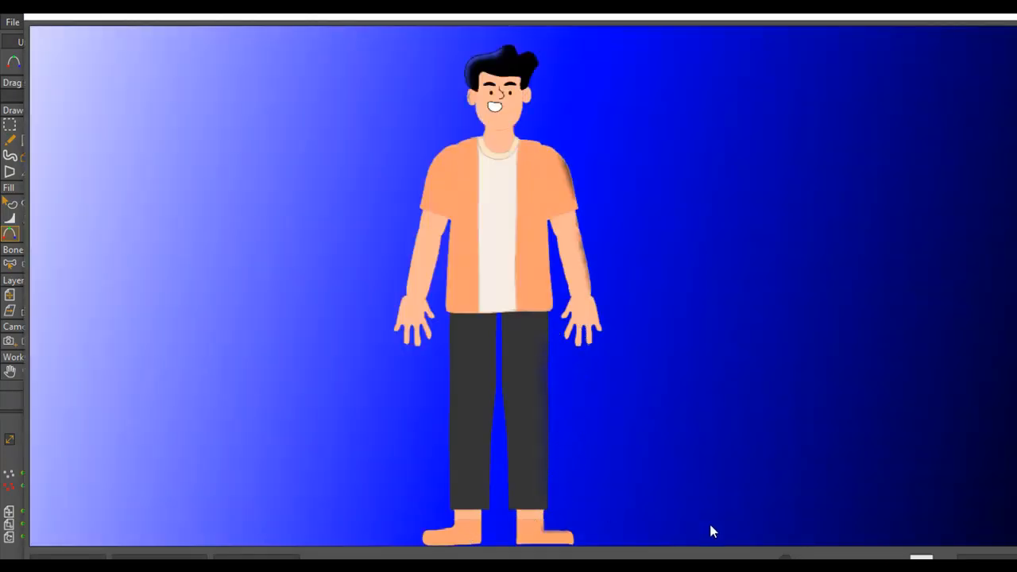
pyautogui.scroll(-6, 691, 476)
pyautogui.scroll(1, 691, 476)
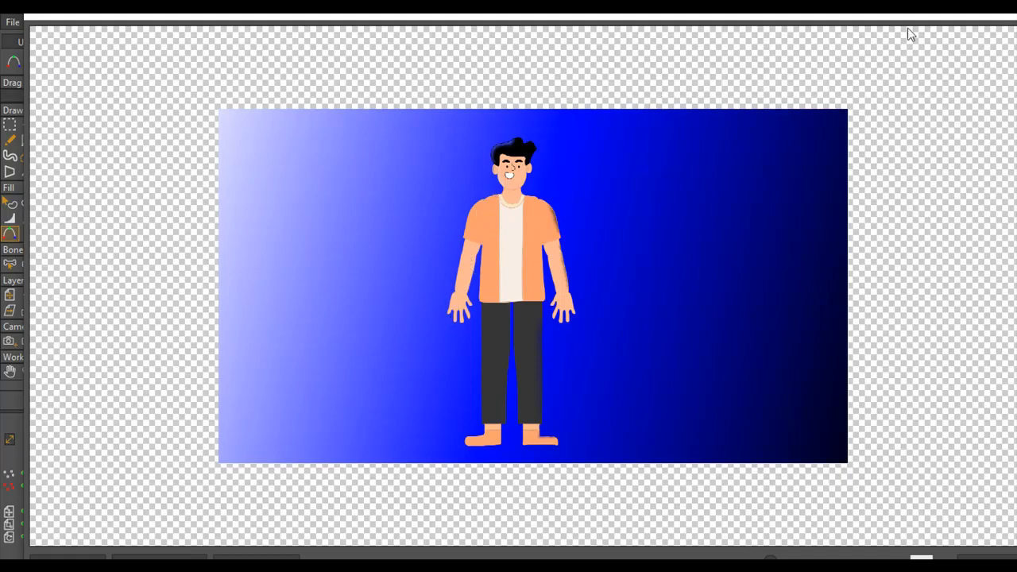
pyautogui.click(991, 16)
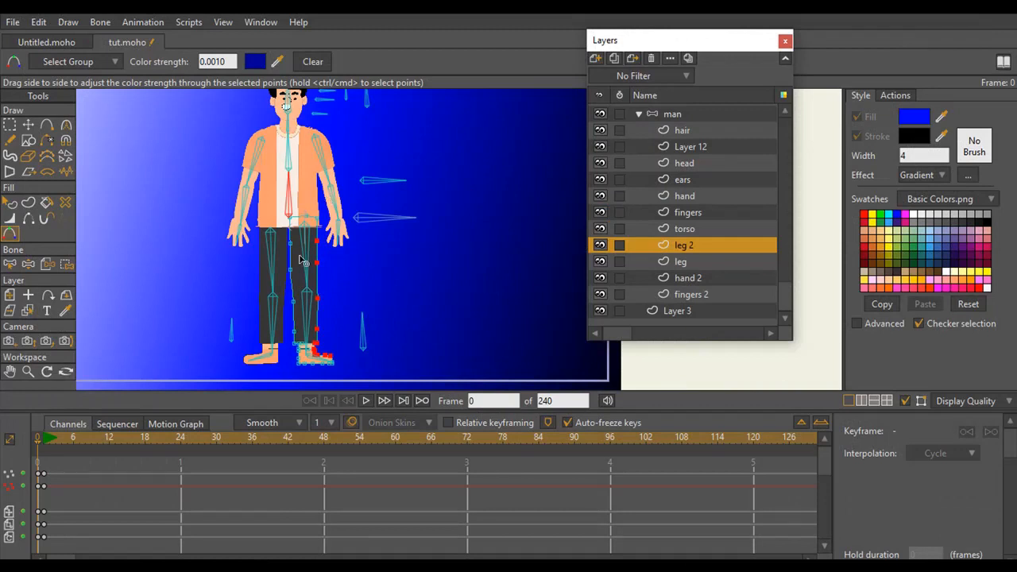
# Select the points along the outer edge of the sleeve and forearm on the hand 2 layer, on the light side of the background
pyautogui.click(688, 203)
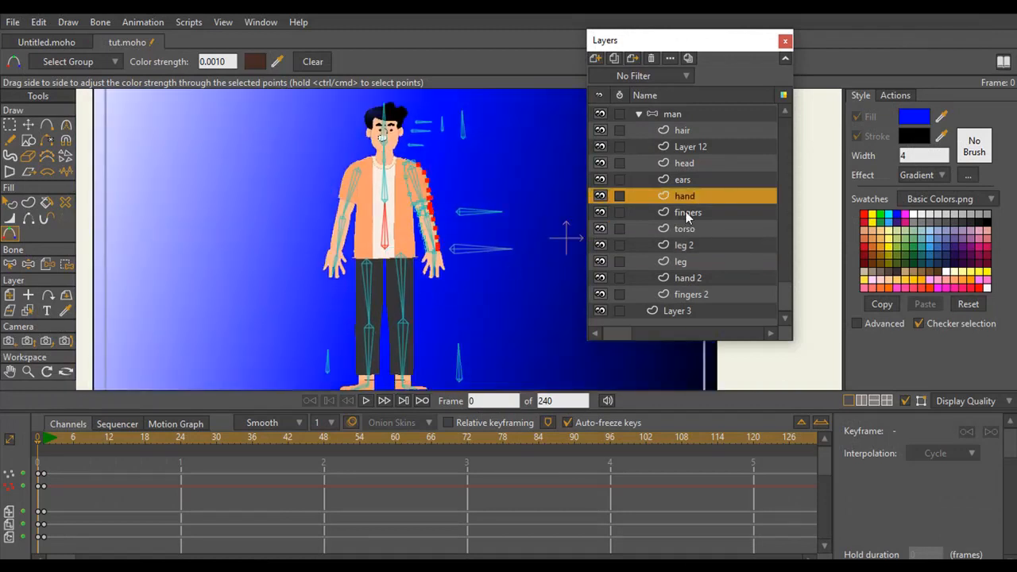
pyautogui.click(691, 147)
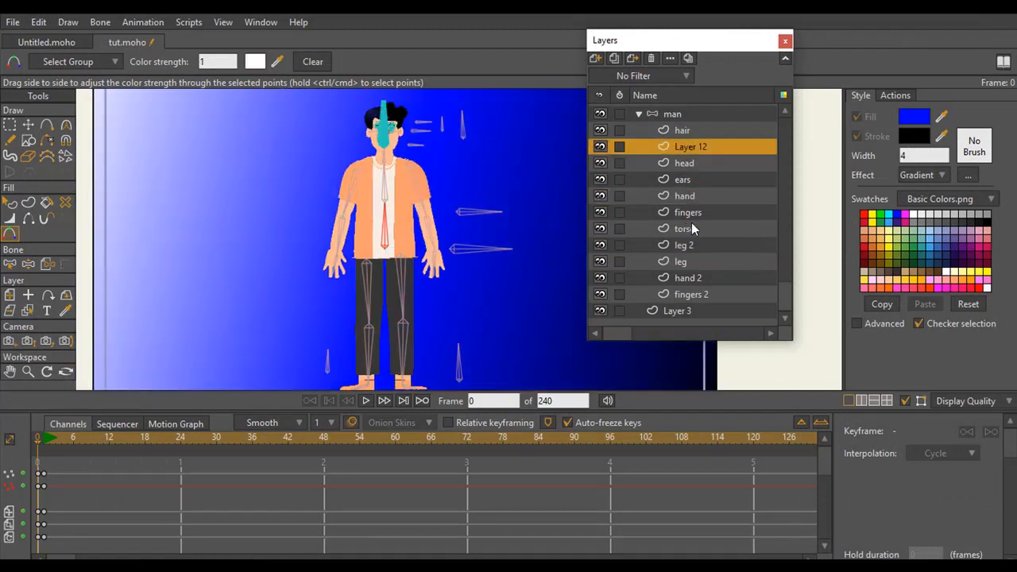
pyautogui.click(694, 278)
pyautogui.click(28, 372)
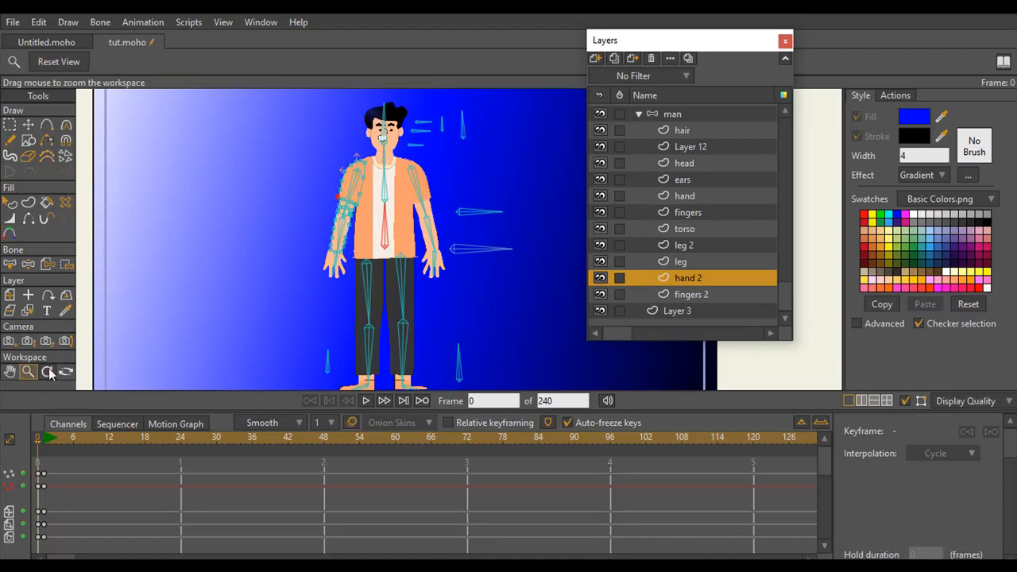
pyautogui.moveTo(238, 302); pyautogui.dragTo(324, 199)
pyautogui.click(11, 126)
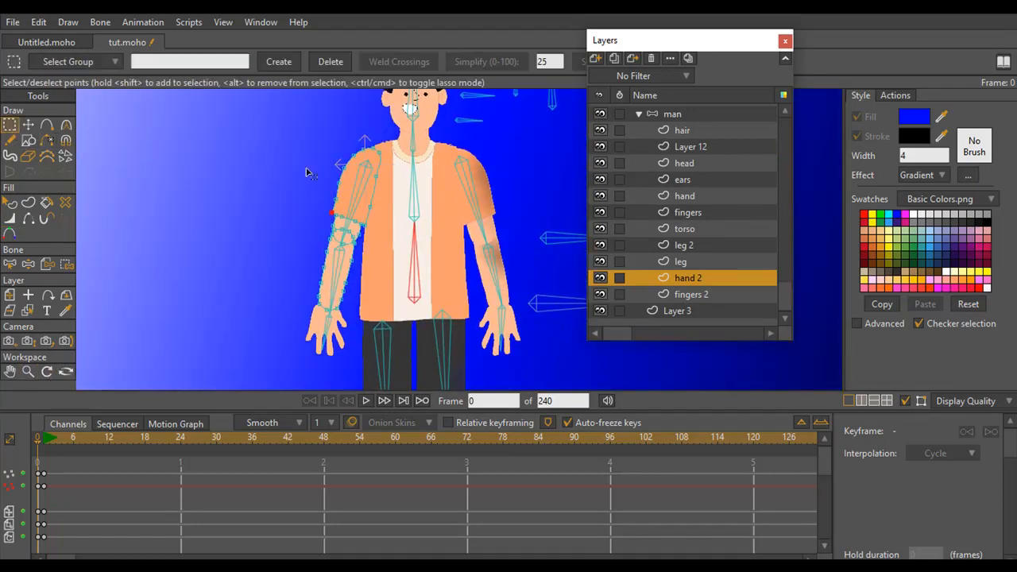
pyautogui.moveTo(363, 127)
pyautogui.mouseDown()
pyautogui.moveTo(331, 153)
pyautogui.moveTo(283, 317)
pyautogui.moveTo(299, 329)
pyautogui.moveTo(325, 308)
pyautogui.moveTo(341, 208)
pyautogui.moveTo(377, 142)
pyautogui.moveTo(341, 129)
pyautogui.mouseUp()
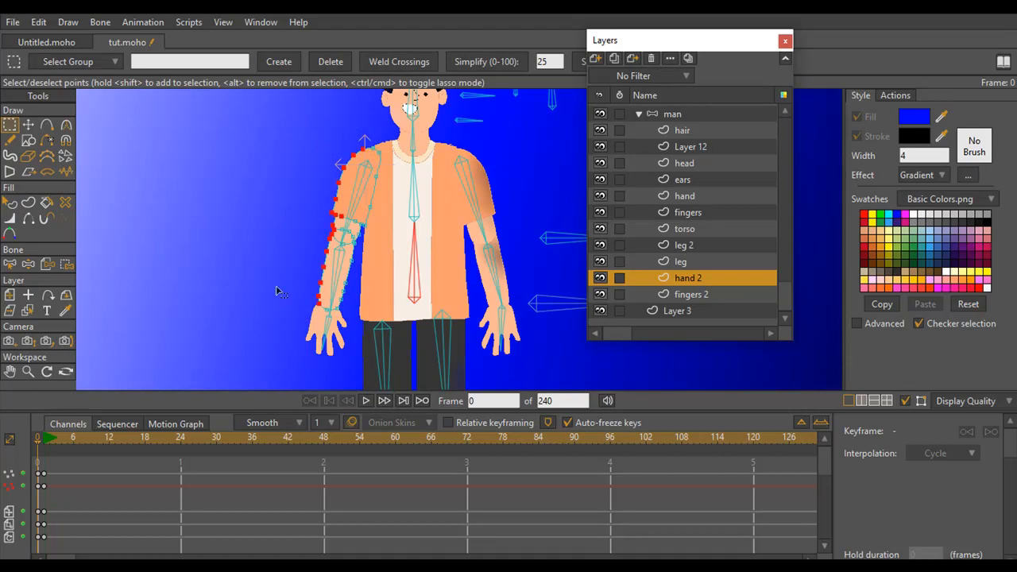
# Apply Color Points to the selected hand 2 points, using background blue 8080FF lightened to E1E1FF
pyautogui.click(9, 203)
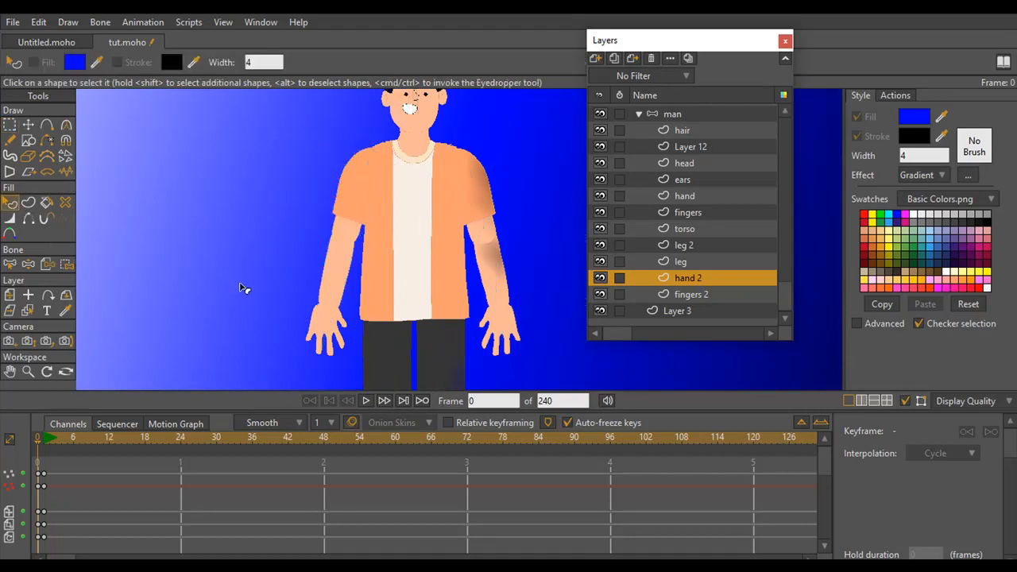
pyautogui.click(10, 232)
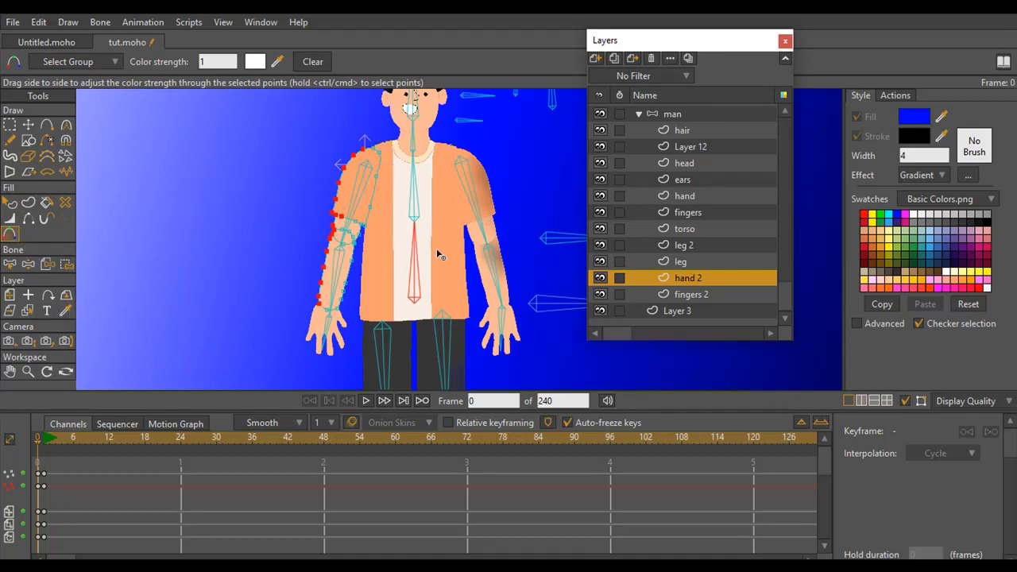
pyautogui.click(254, 62)
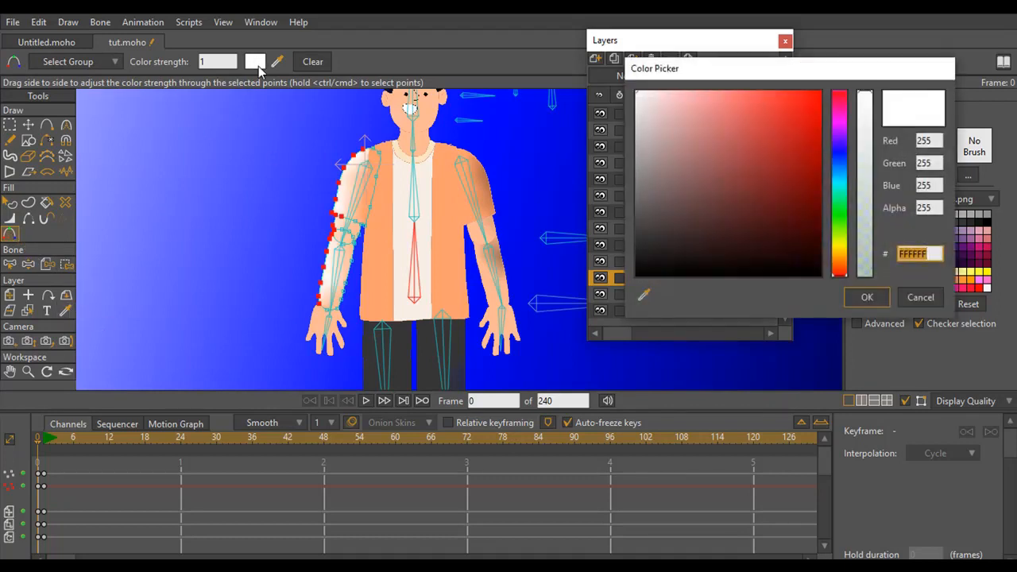
pyautogui.click(645, 296)
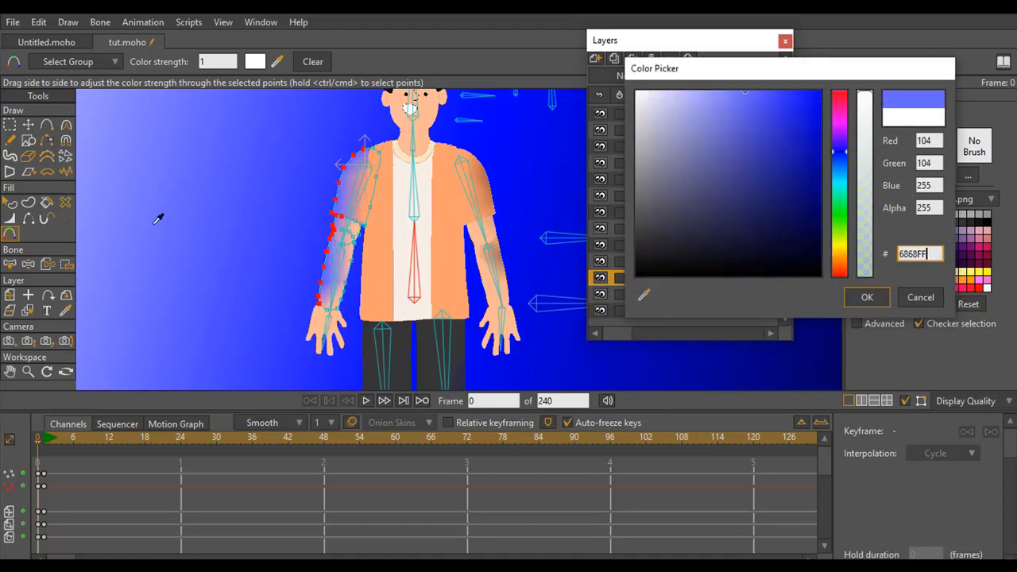
pyautogui.click(108, 150)
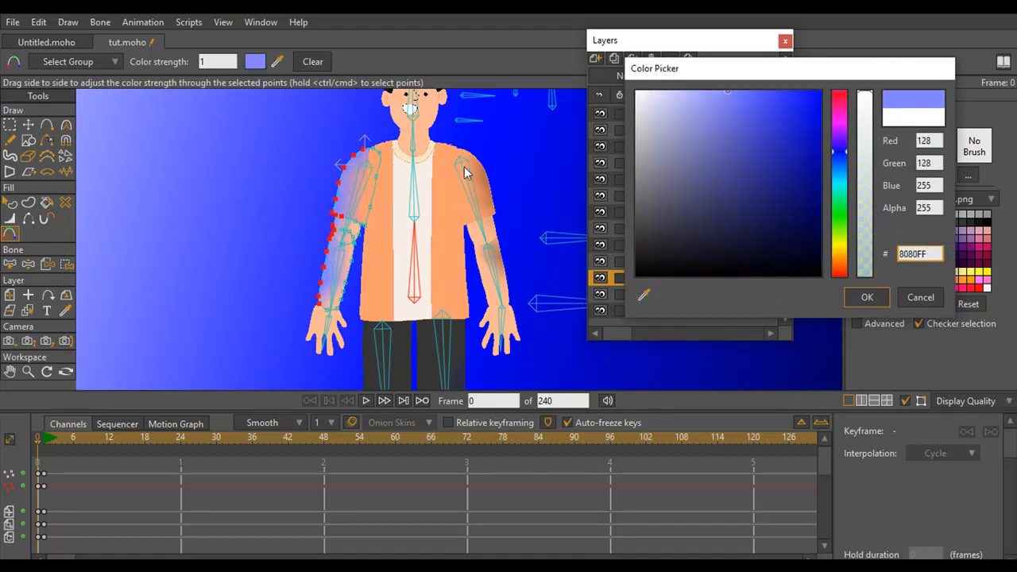
pyautogui.moveTo(712, 99)
pyautogui.mouseDown()
pyautogui.moveTo(659, 98)
pyautogui.moveTo(782, 93)
pyautogui.moveTo(647, 96)
pyautogui.moveTo(657, 94)
pyautogui.mouseUp()
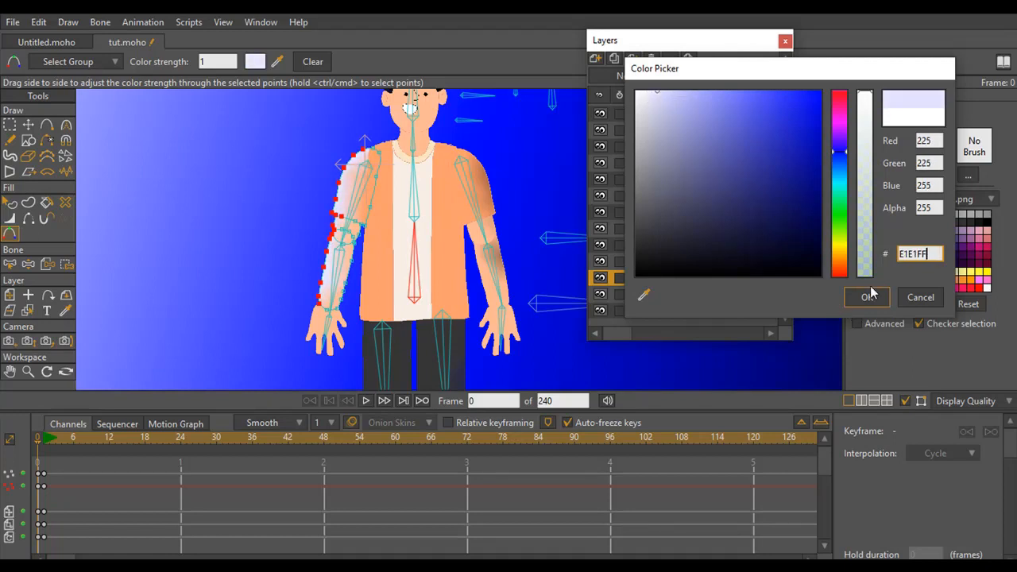
pyautogui.click(868, 296)
# Set the color strength of the selected hand 2 points to 0.001 and render the frame to check the highlight
pyautogui.moveTo(225, 60); pyautogui.dragTo(137, 99)
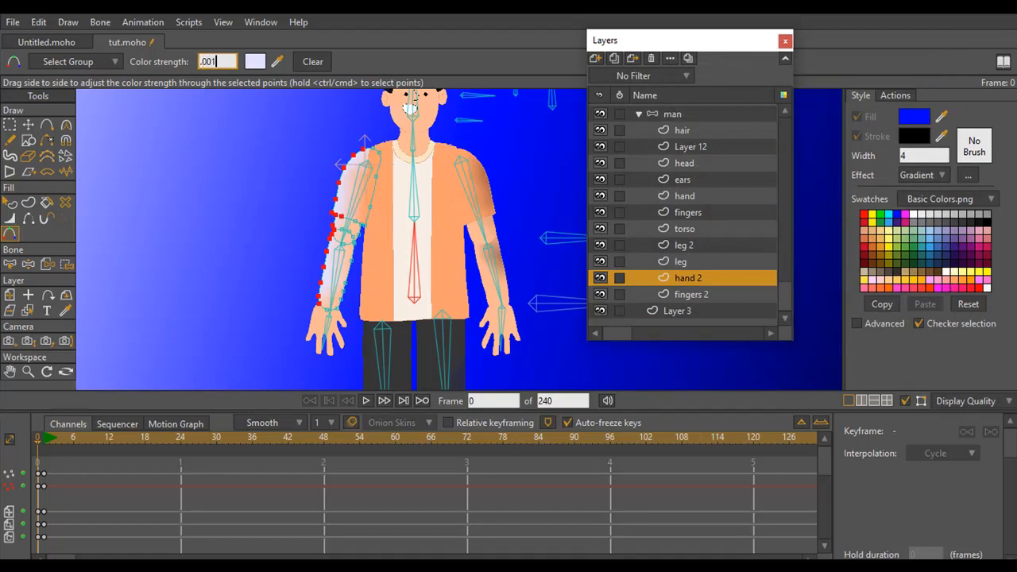
pyautogui.write('.001')
pyautogui.press('Return')
pyautogui.hotkey('ctrl', 'r')
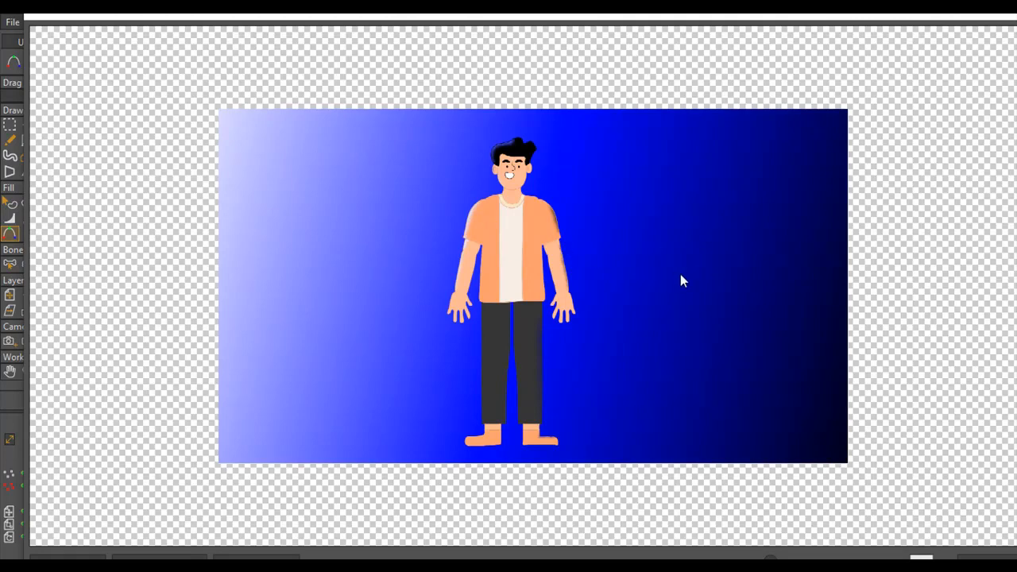
pyautogui.click(991, 16)
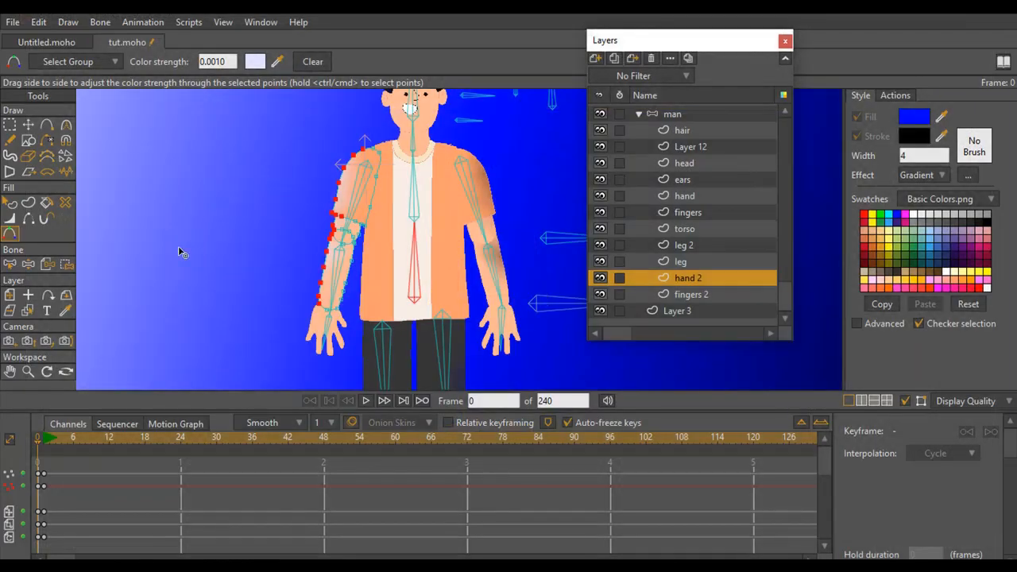
# Select the points along the outer edge of the trouser leg and foot on the leg layer, on the light side of the background
pyautogui.click(28, 372)
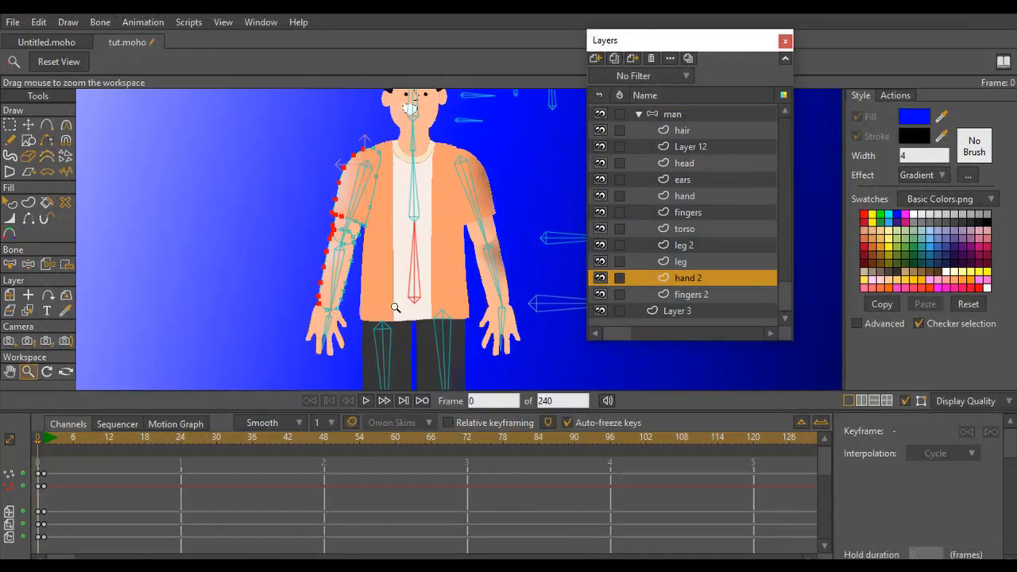
pyautogui.moveTo(396, 309)
pyautogui.mouseDown()
pyautogui.moveTo(380, 190)
pyautogui.moveTo(418, 236)
pyautogui.mouseUp()
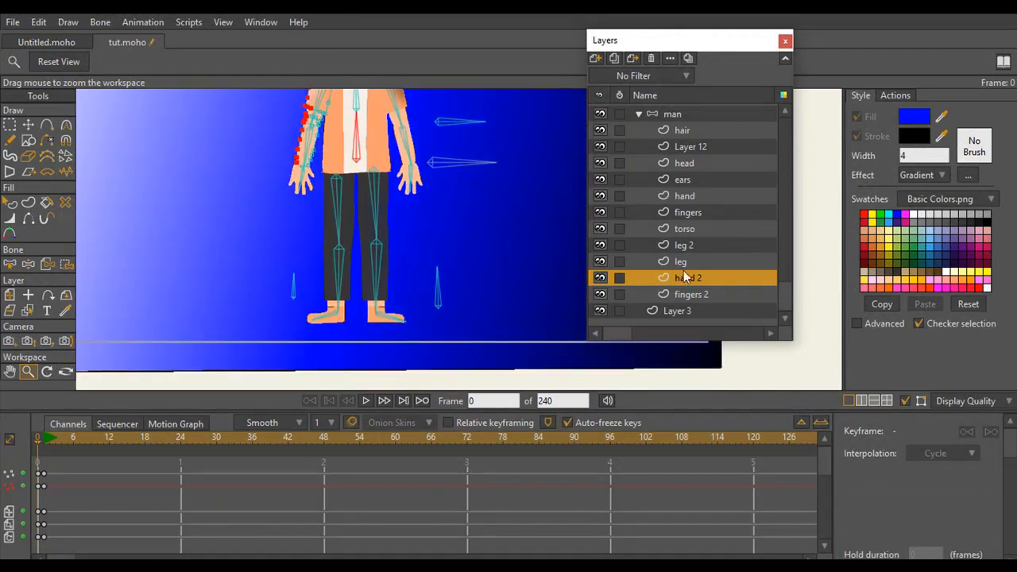
pyautogui.click(681, 261)
pyautogui.click(10, 126)
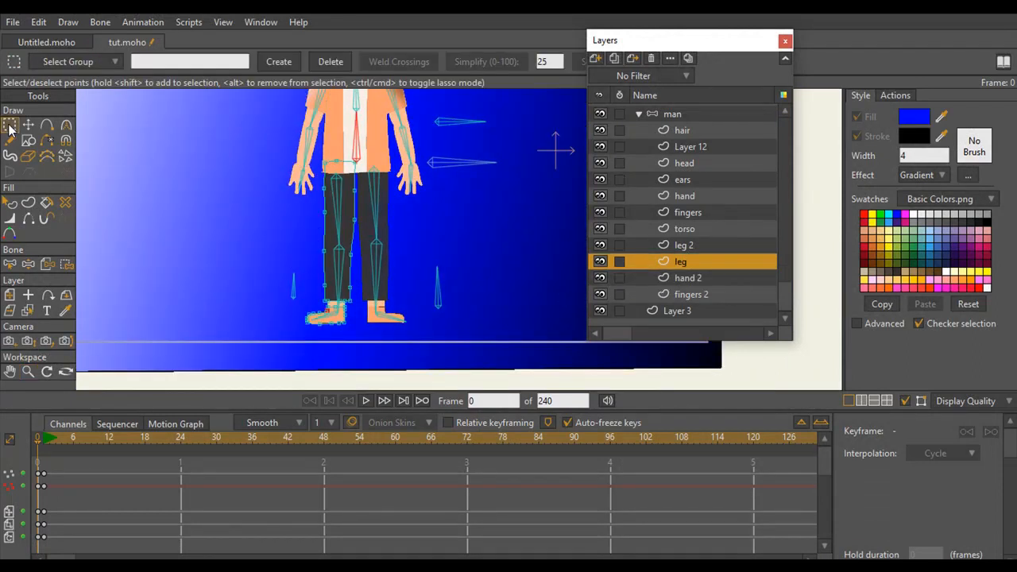
pyautogui.moveTo(322, 163)
pyautogui.mouseDown()
pyautogui.moveTo(296, 319)
pyautogui.moveTo(324, 320)
pyautogui.moveTo(338, 302)
pyautogui.moveTo(335, 159)
pyautogui.moveTo(312, 136)
pyautogui.mouseUp()
# Apply Color Points to the selected leg points, using a background blue sampled from the light side and lightened to near white
pyautogui.click(9, 233)
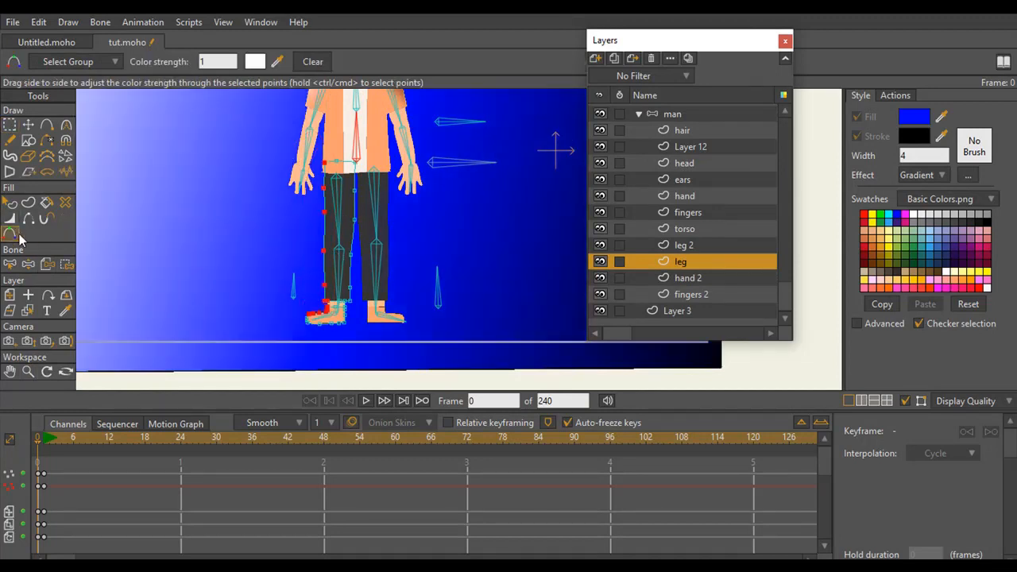
pyautogui.click(256, 62)
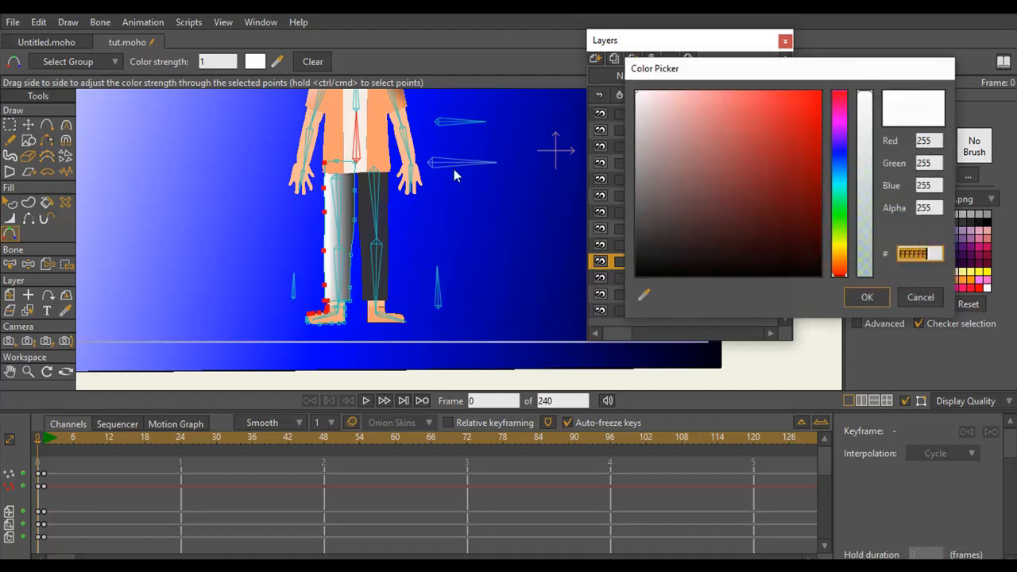
pyautogui.click(645, 296)
pyautogui.moveTo(641, 298); pyautogui.dragTo(113, 205)
pyautogui.click(683, 96)
pyautogui.moveTo(683, 96); pyautogui.dragTo(653, 92)
pyautogui.click(866, 298)
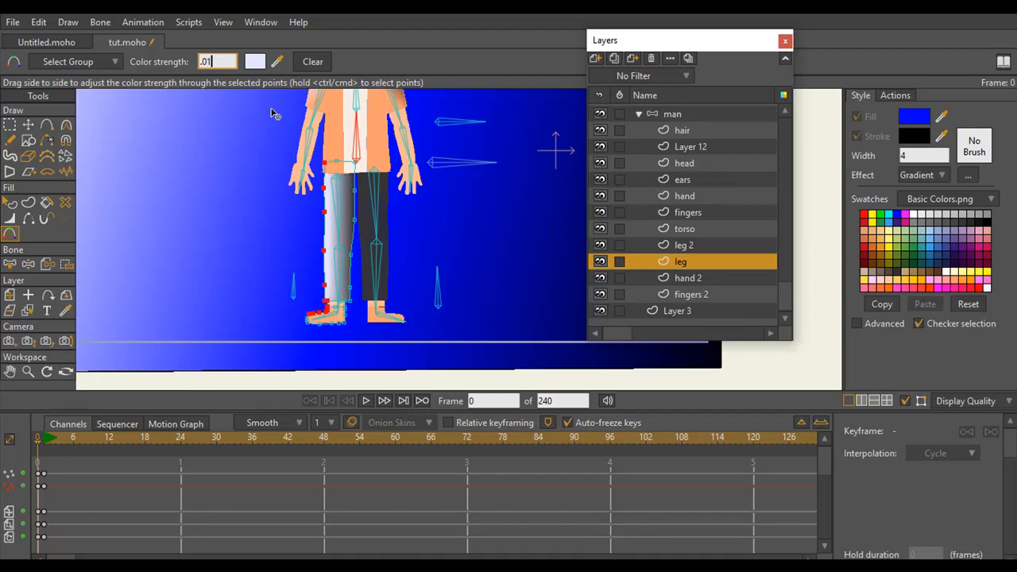
# Set the color strength of the selected leg points to 0.01 and render the frame to check the highlight
pyautogui.write('.01')
pyautogui.press('Return')
pyautogui.hotkey('ctrl', 'r')
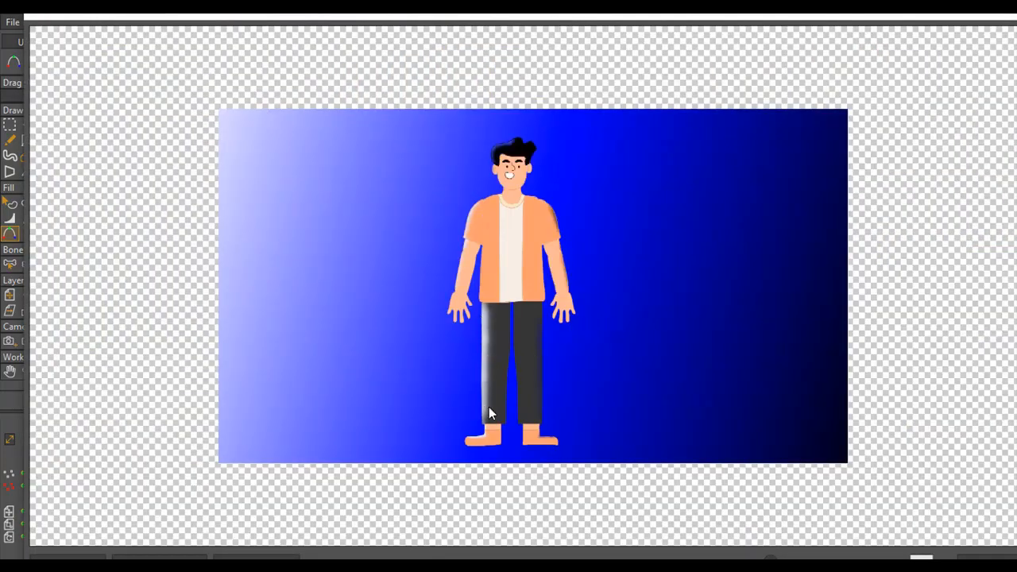
pyautogui.click(992, 21)
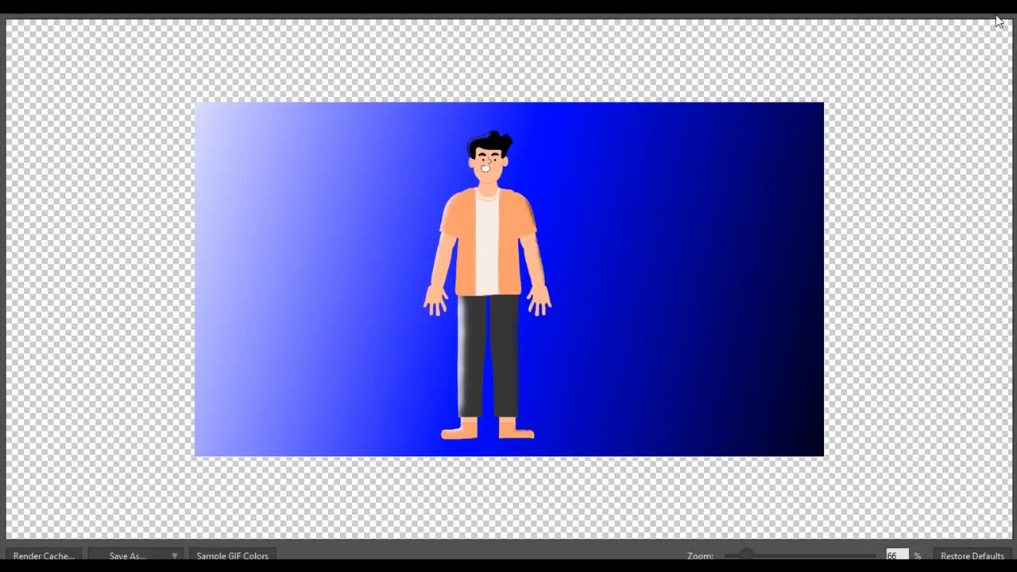
pyautogui.click(1003, 7)
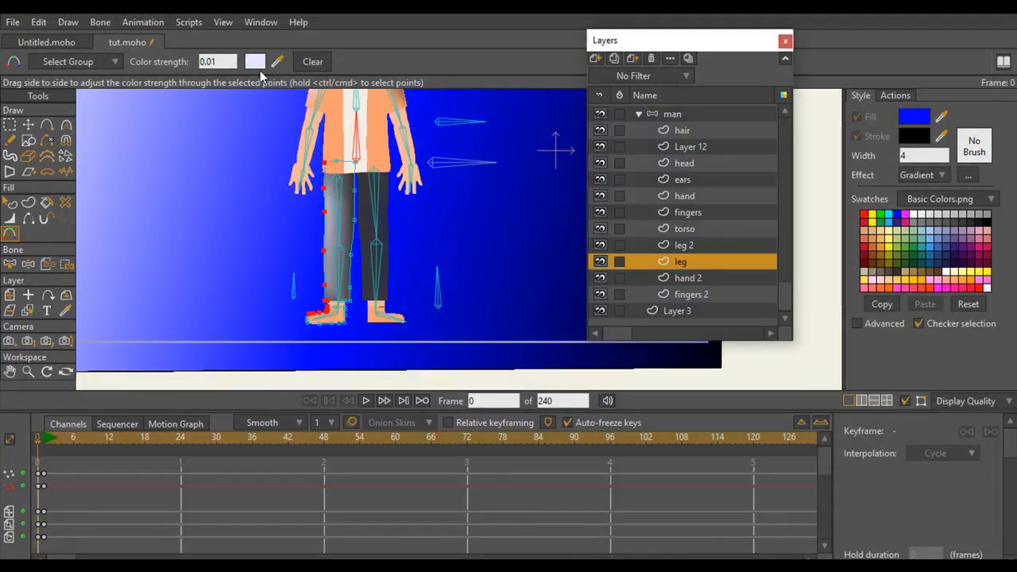
# Set the color strength of the selected leg points to 0.001 and render the frame to check the softer highlight
pyautogui.click(213, 64)
pyautogui.write('0')
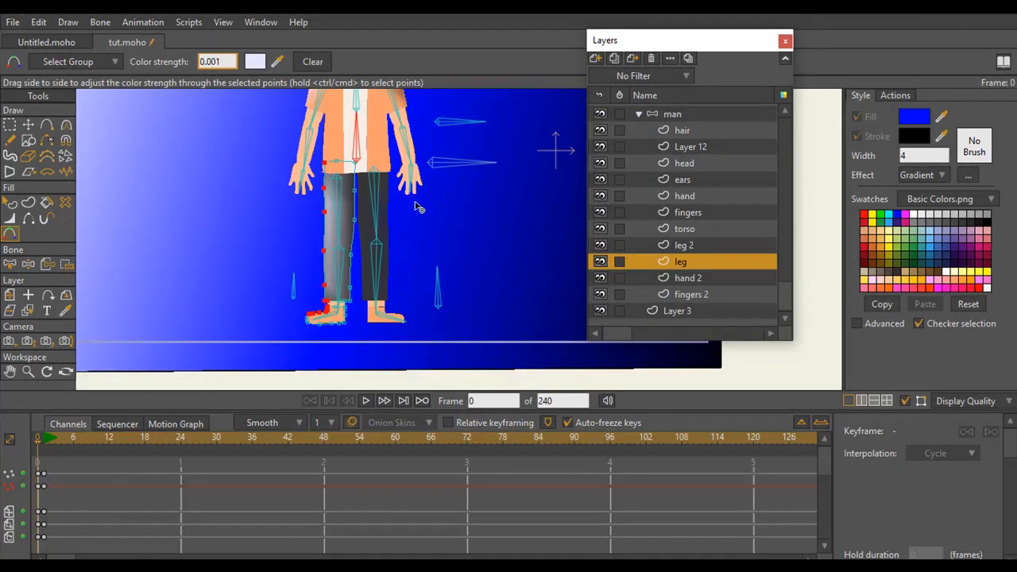
pyautogui.press('Return')
pyautogui.hotkey('ctrl', 'r')
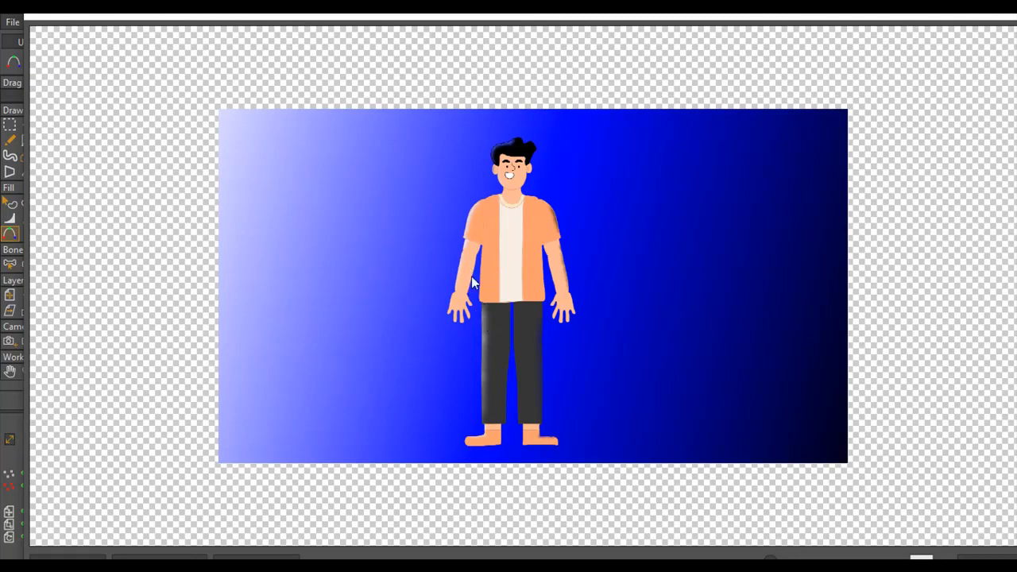
pyautogui.click(987, 15)
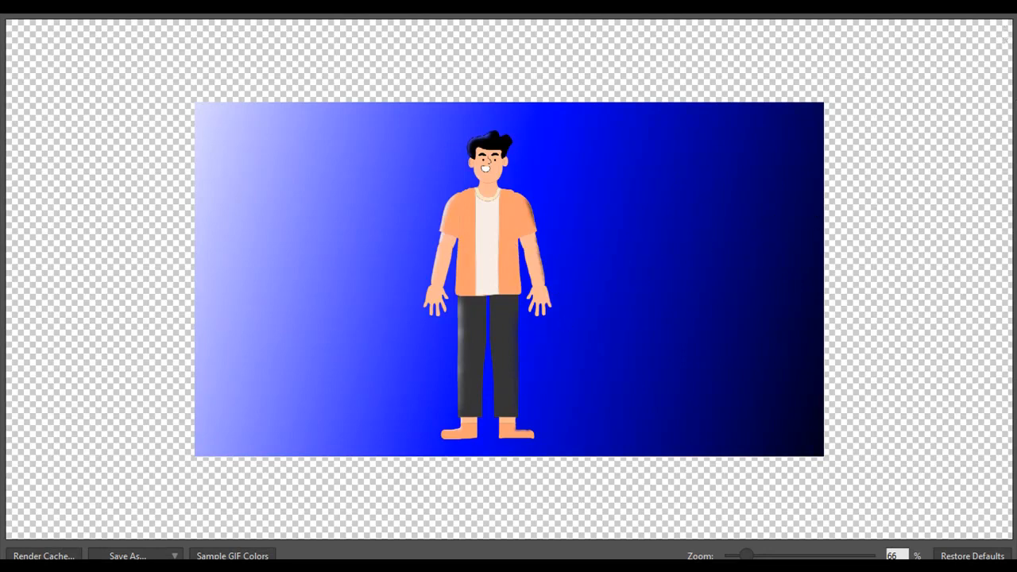
pyautogui.click(1002, 8)
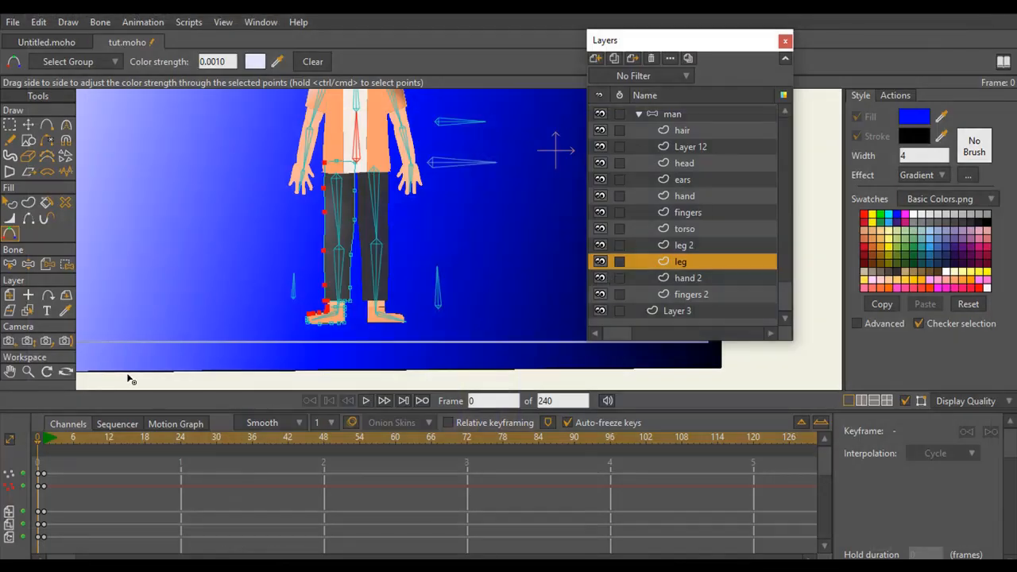
# Confirm the color 4E4EFF for the selected hair points at frame 1 to key their starting tint
pyautogui.click(28, 371)
pyautogui.moveTo(284, 311); pyautogui.dragTo(342, 295)
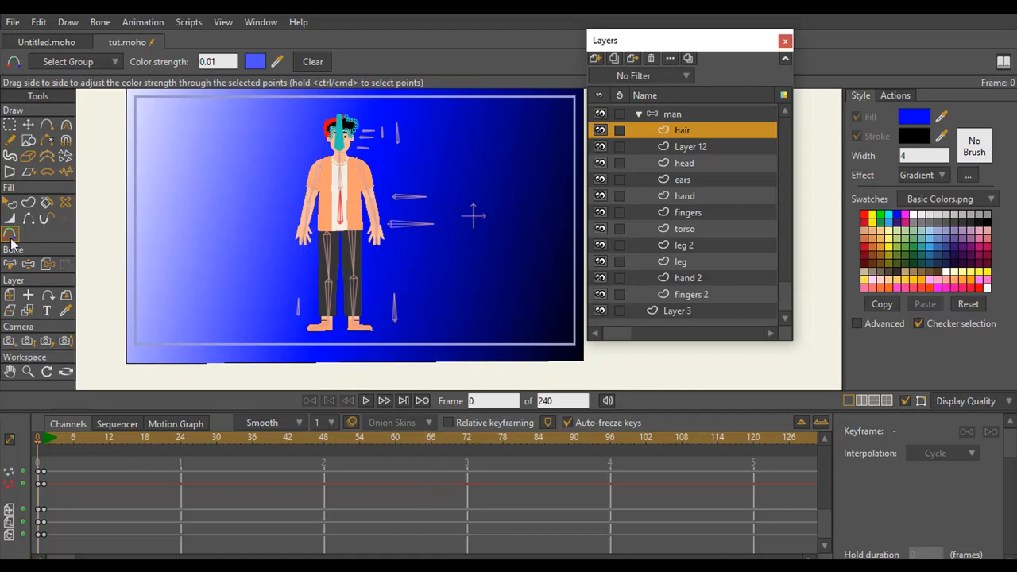
pyautogui.click(45, 444)
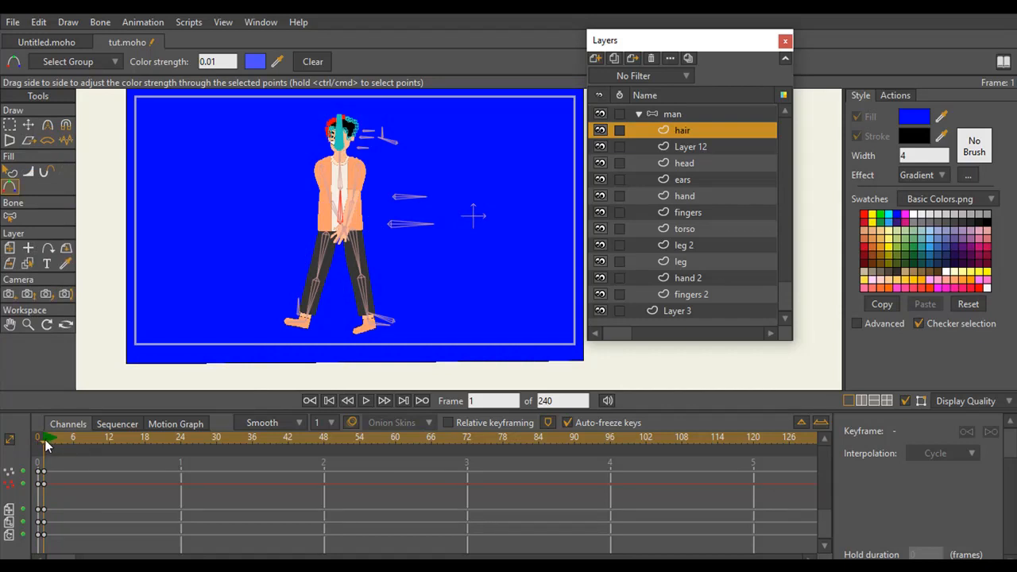
pyautogui.click(255, 61)
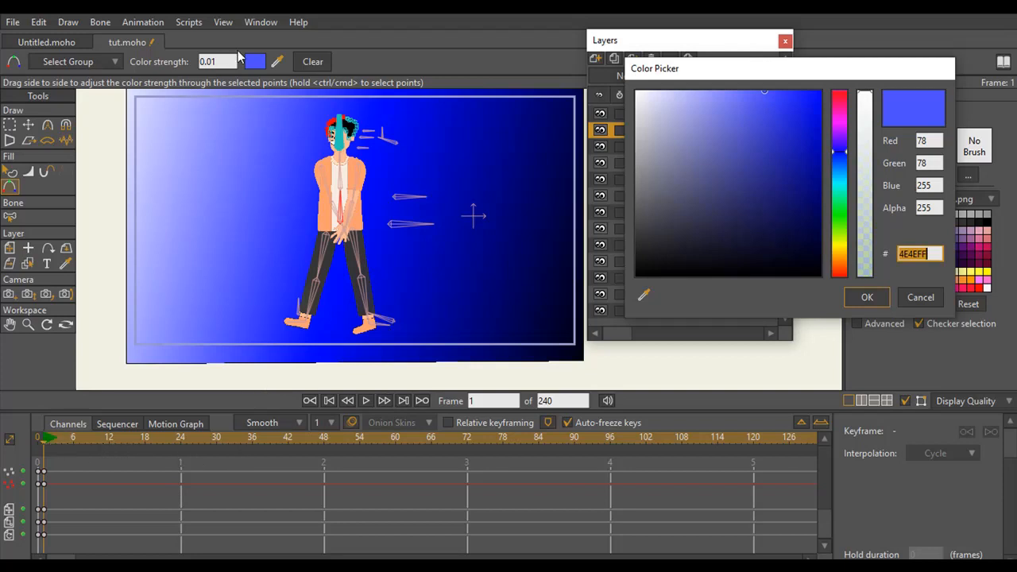
pyautogui.click(867, 298)
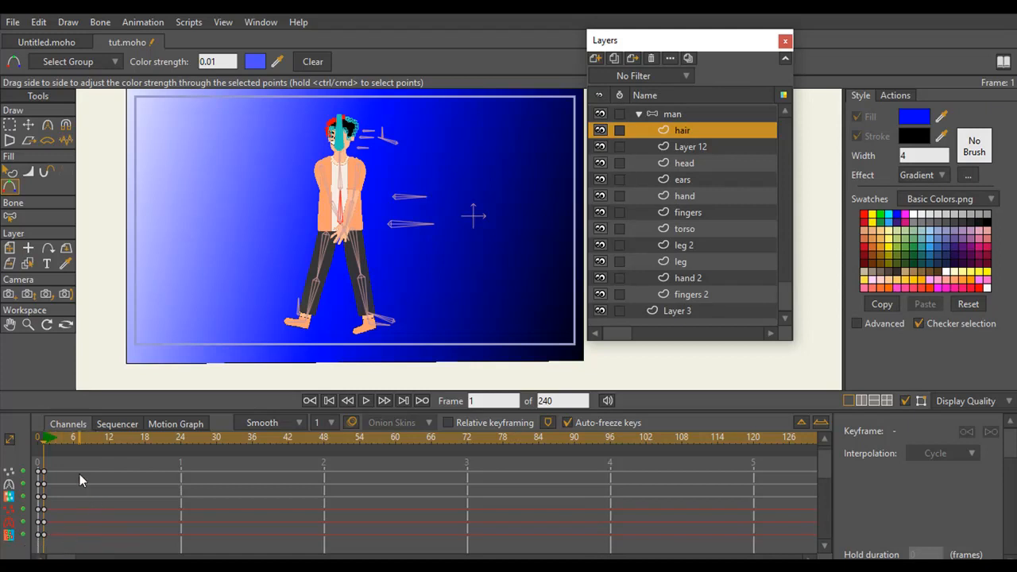
# At frame 48, move the whole man layer to about X 0.03, Y 0.01, onto the light side of the background
pyautogui.moveTo(50, 448); pyautogui.dragTo(324, 437)
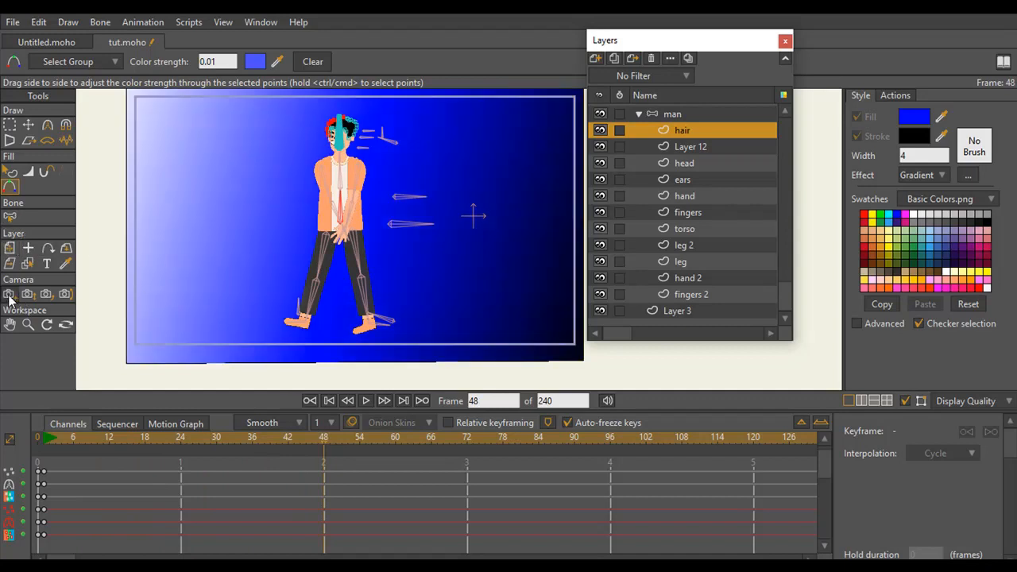
pyautogui.click(10, 249)
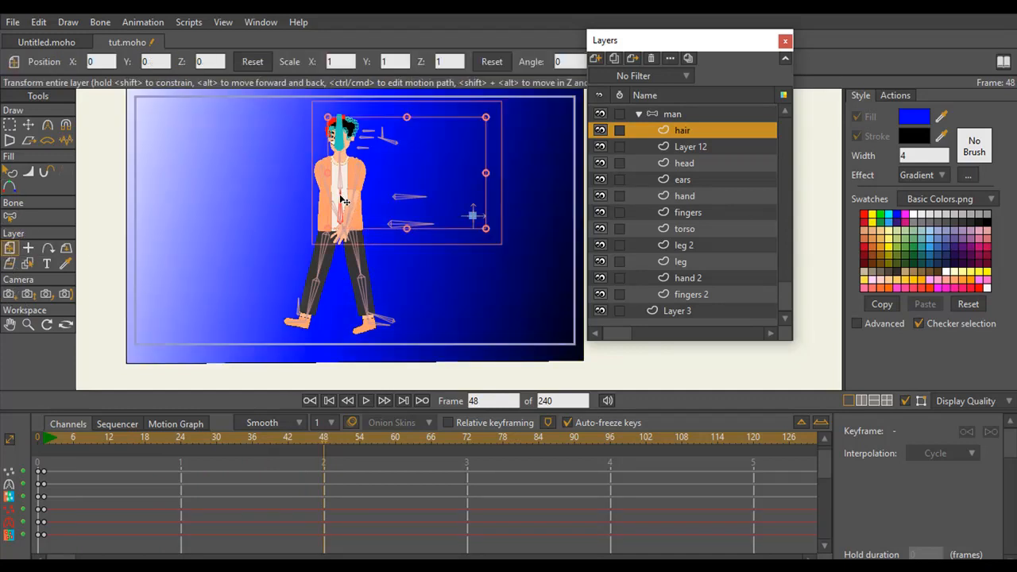
pyautogui.moveTo(344, 201); pyautogui.dragTo(326, 207)
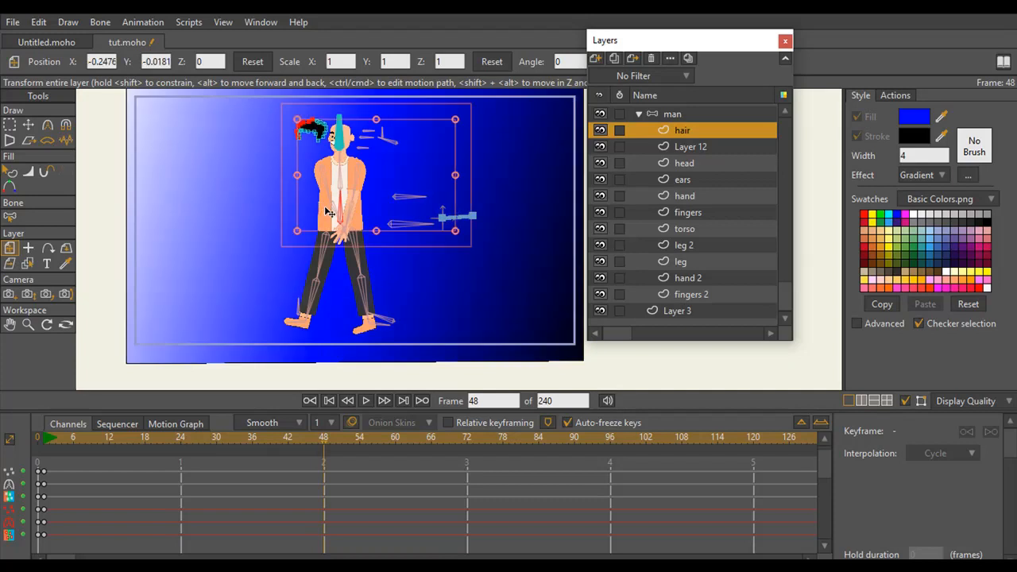
pyautogui.hotkey('ctrl', 'z')
pyautogui.click(663, 118)
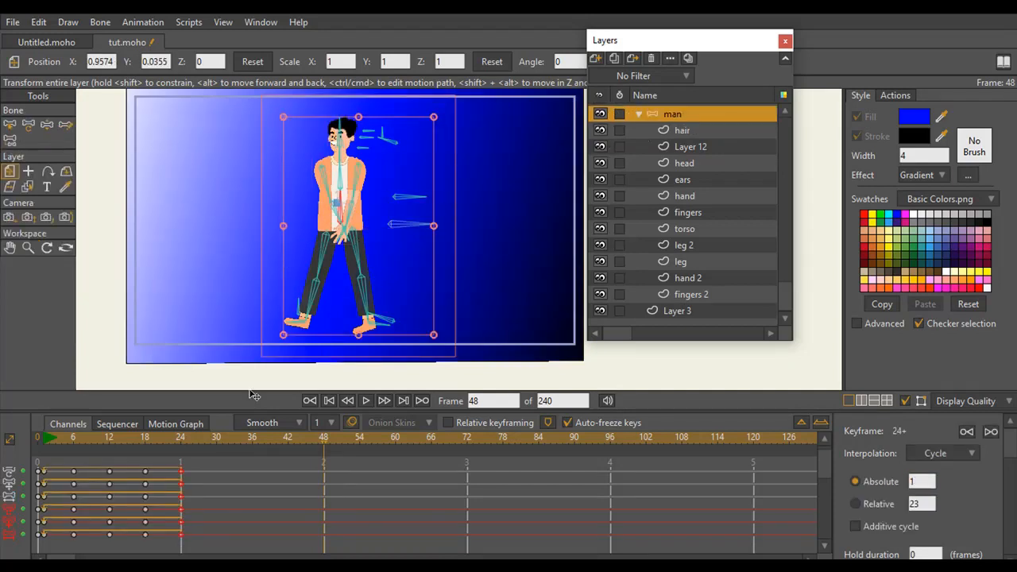
pyautogui.moveTo(344, 205); pyautogui.dragTo(227, 209)
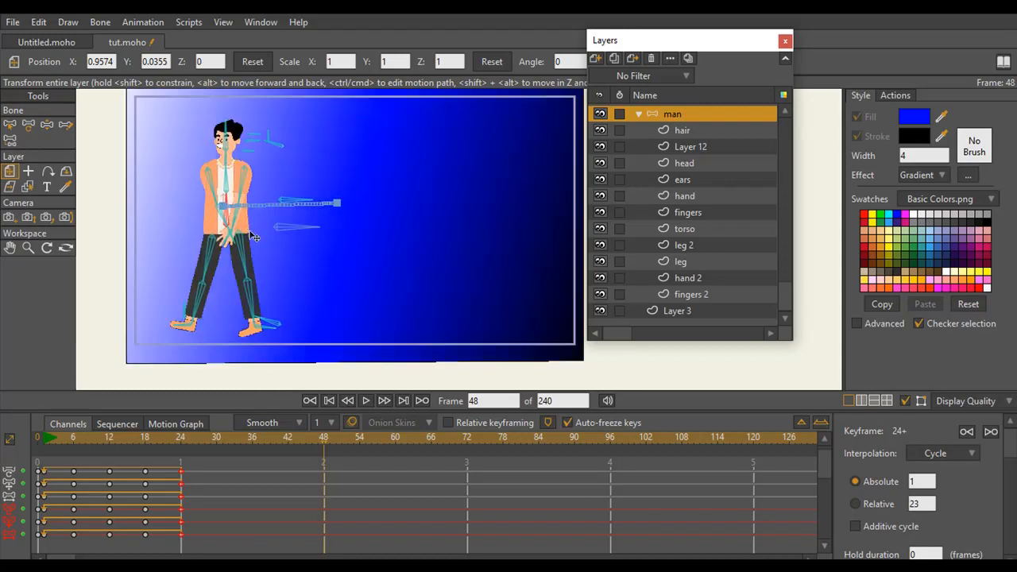
# Play the walk from frame 1, and render frame 48 to check the man's shading against the lighter background
pyautogui.click(42, 442)
pyautogui.press('space')
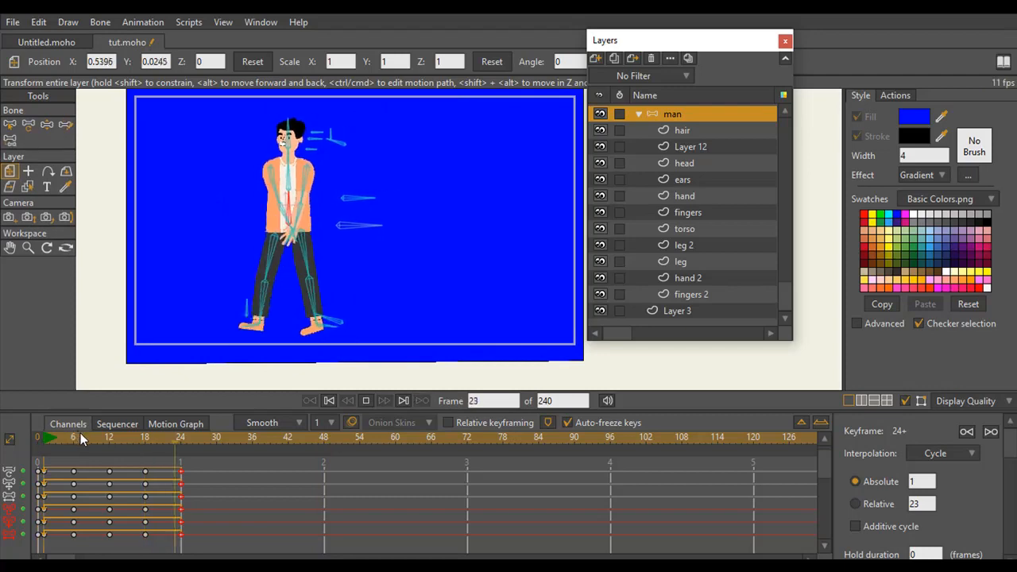
pyautogui.press('space')
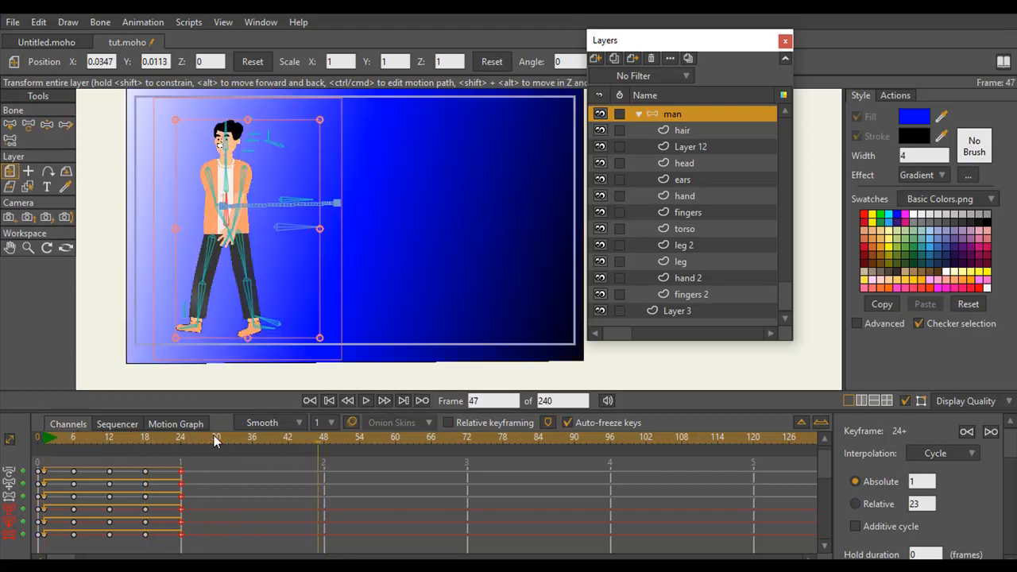
pyautogui.click(325, 442)
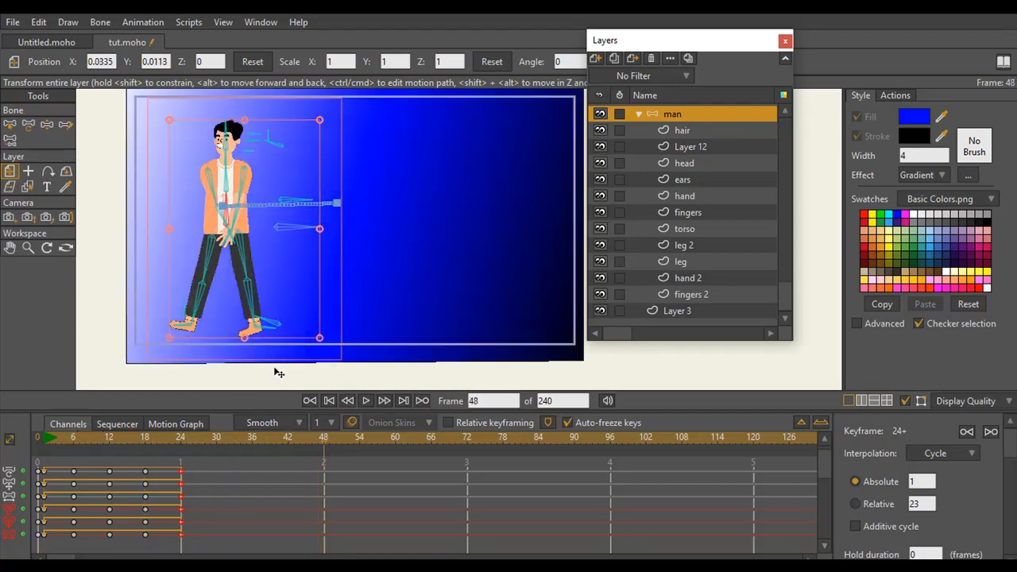
pyautogui.hotkey('ctrl', 'r')
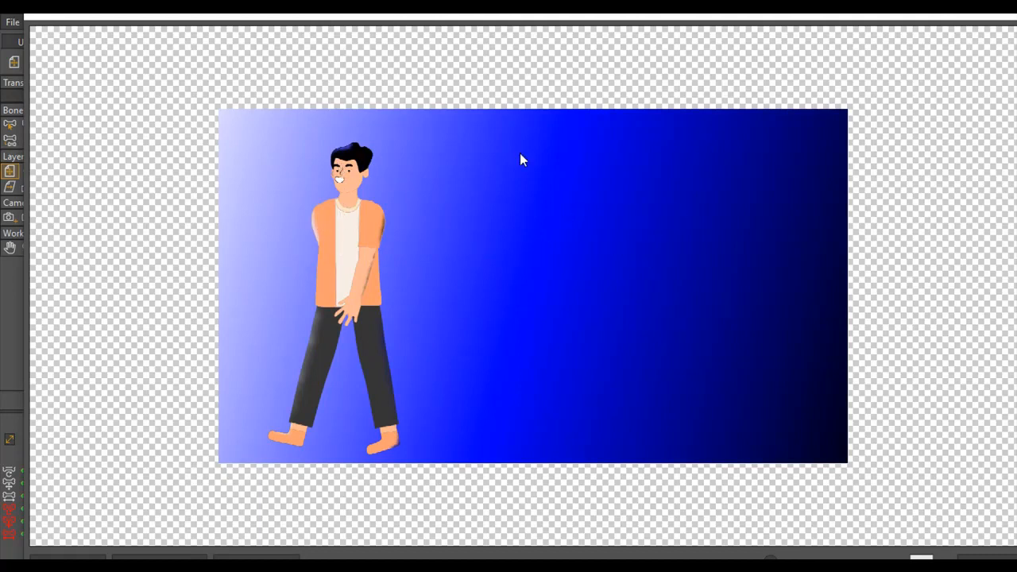
pyautogui.click(992, 16)
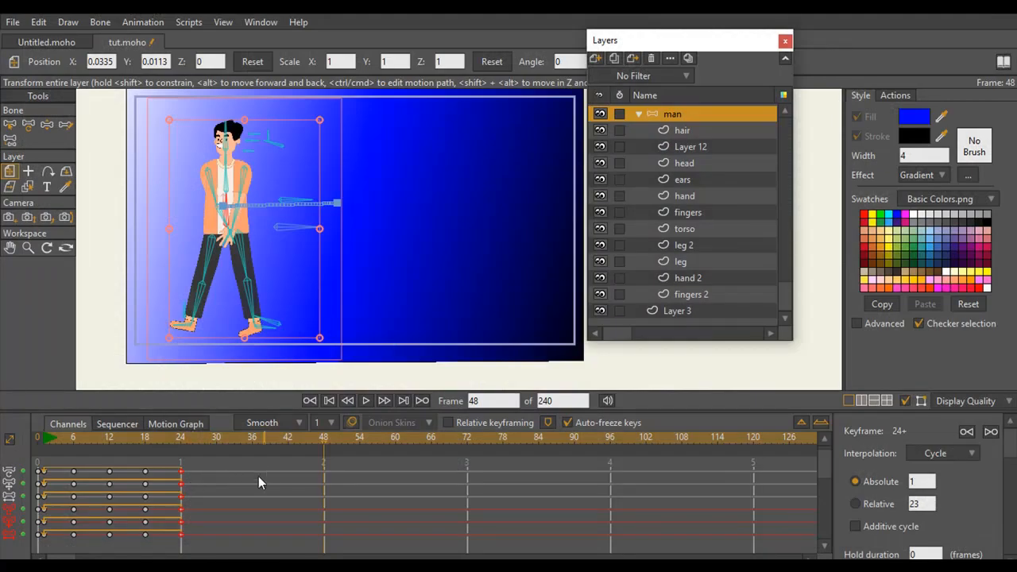
# At frame 18, change the selected hair points to a lighter blue and set their color strength to 0.10
pyautogui.click(44, 442)
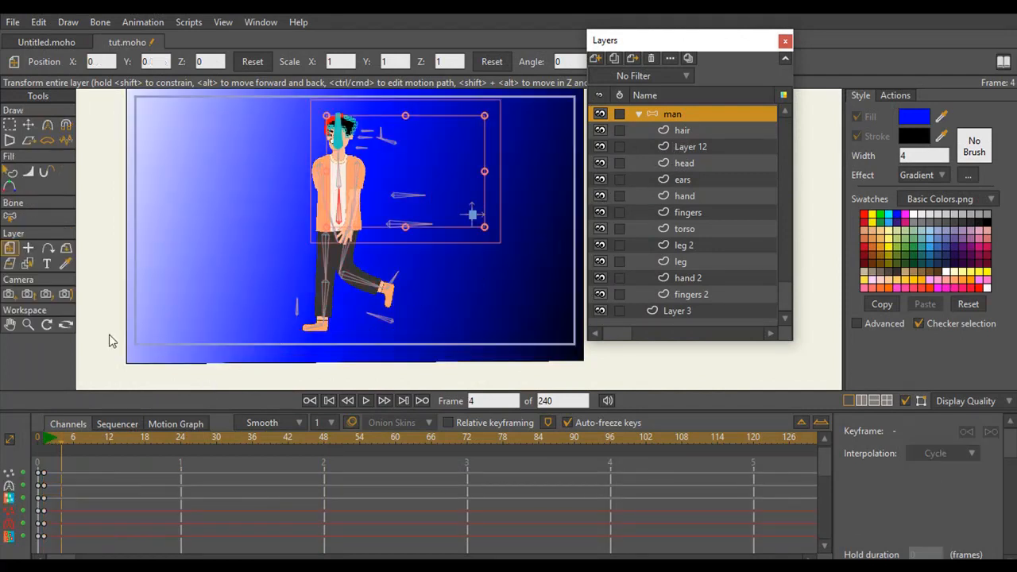
pyautogui.moveTo(46, 446); pyautogui.dragTo(148, 449)
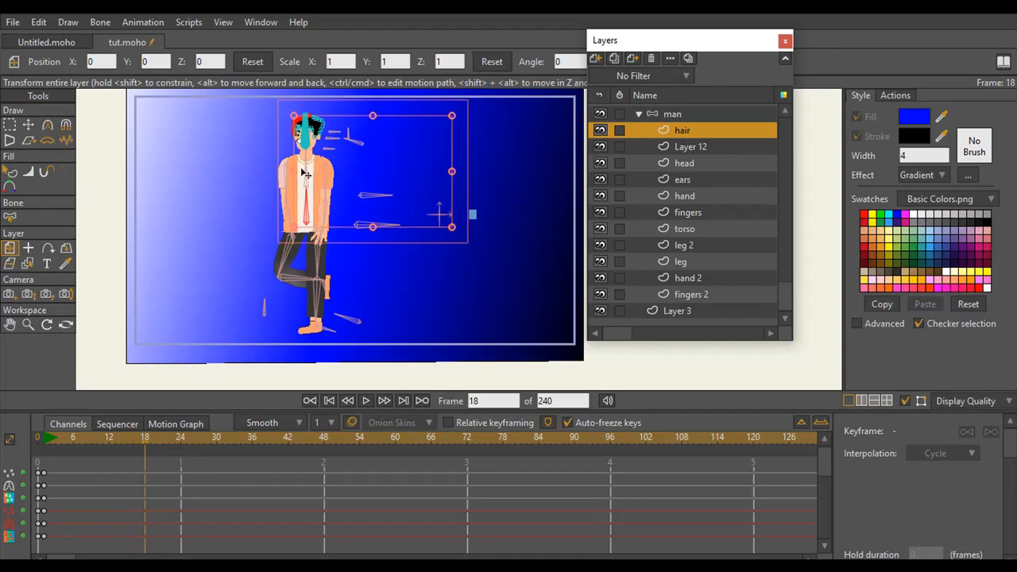
pyautogui.click(32, 325)
pyautogui.moveTo(327, 217); pyautogui.dragTo(395, 215)
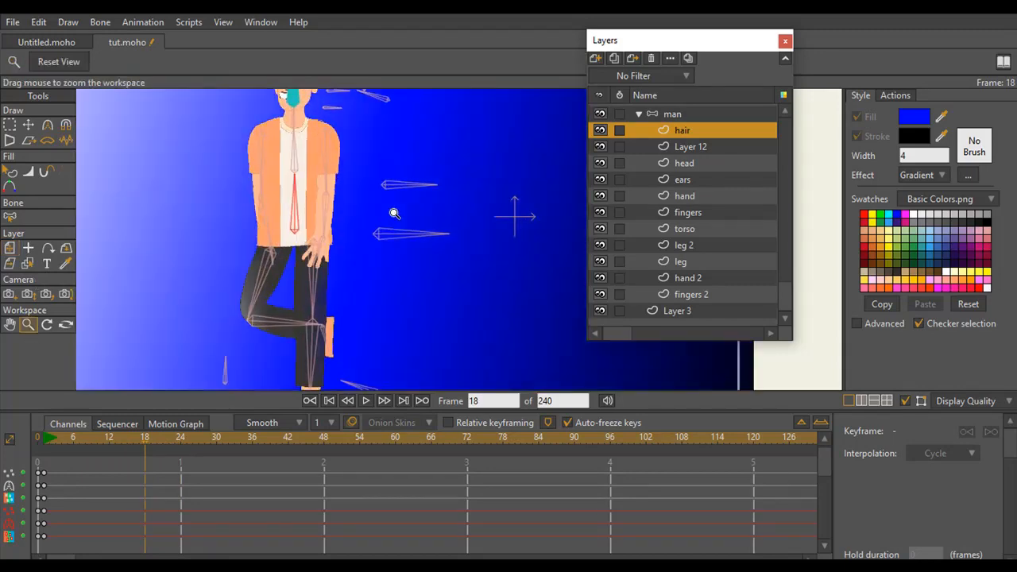
pyautogui.moveTo(280, 183); pyautogui.dragTo(275, 217)
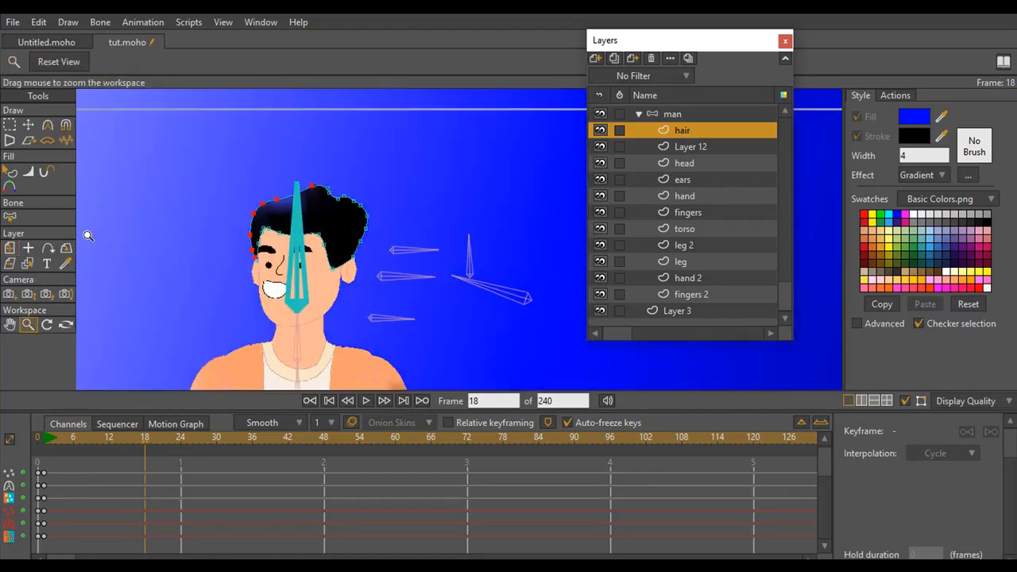
pyautogui.click(10, 186)
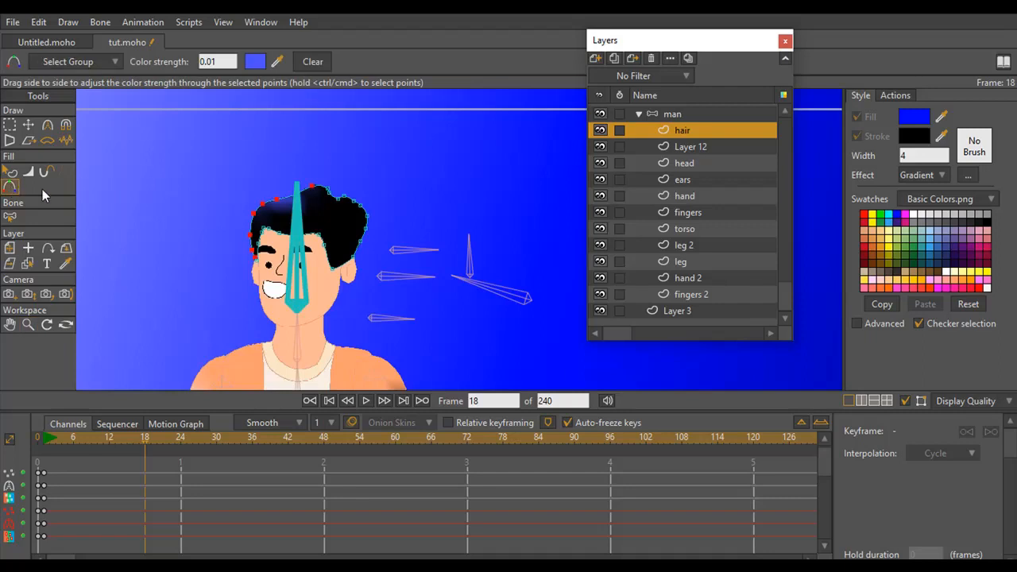
pyautogui.click(254, 61)
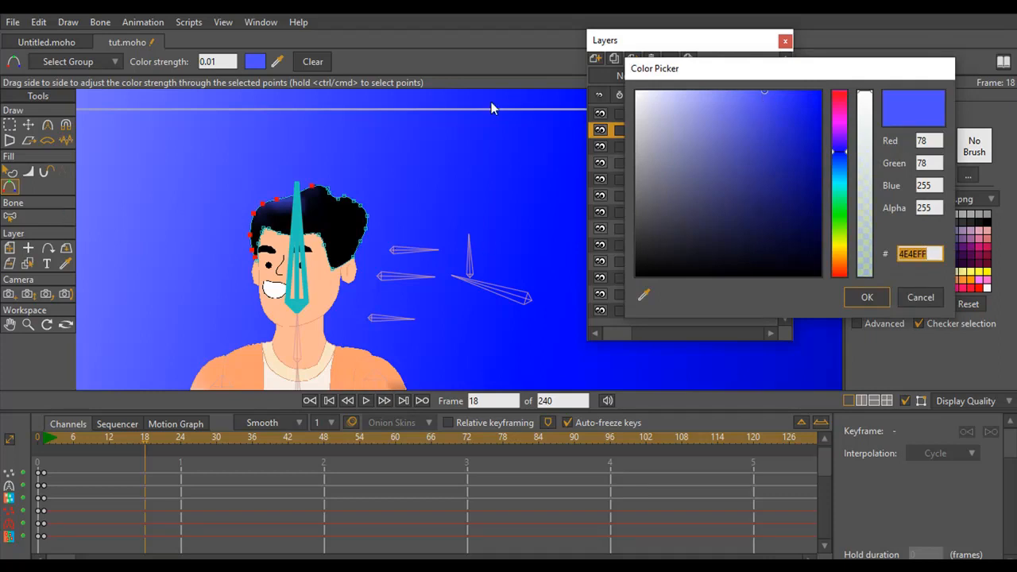
pyautogui.moveTo(733, 97); pyautogui.dragTo(648, 85)
pyautogui.click(785, 289)
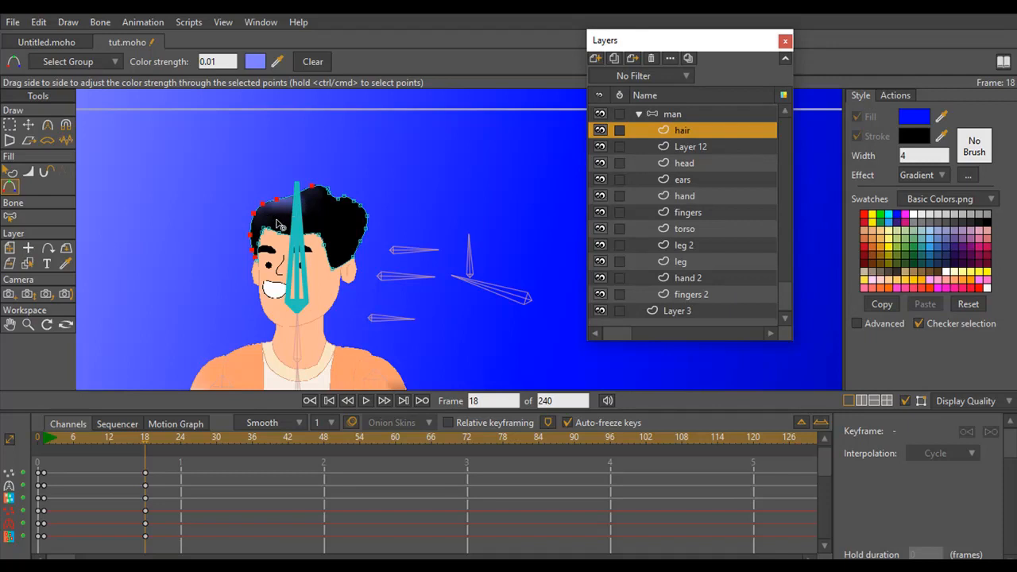
pyautogui.click(212, 61)
pyautogui.press('Return')
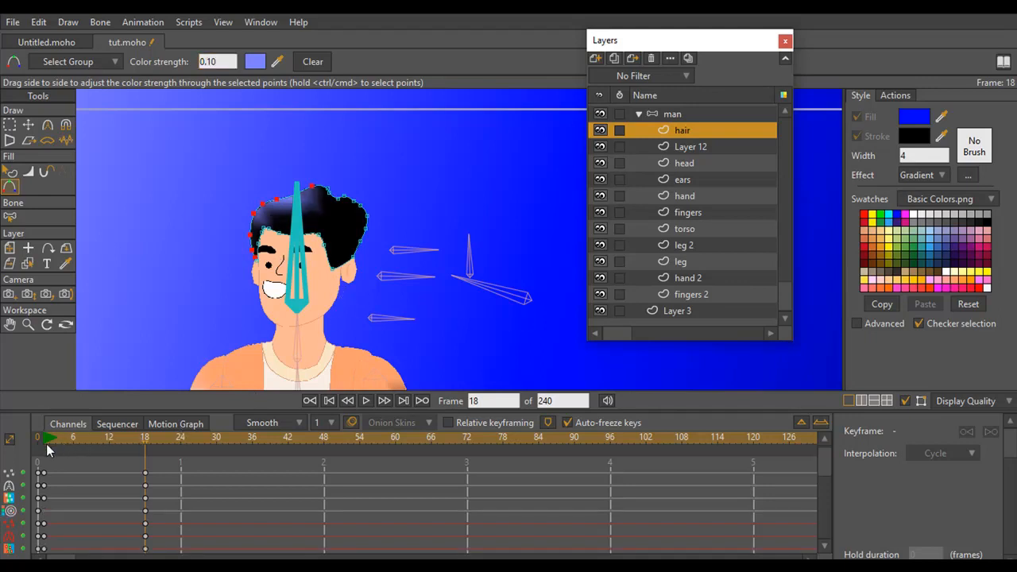
# Render frames 1 and 18 in turn to compare the hair tint as the man moves toward the lighter background
pyautogui.moveTo(46, 443); pyautogui.dragTo(155, 444)
pyautogui.hotkey('ctrl', 'r')
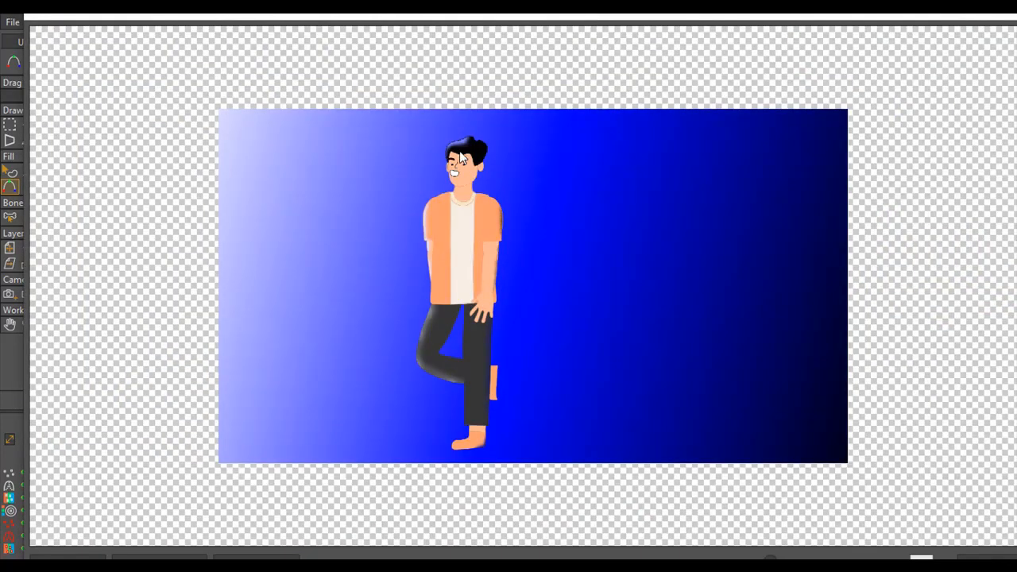
pyautogui.click(979, 18)
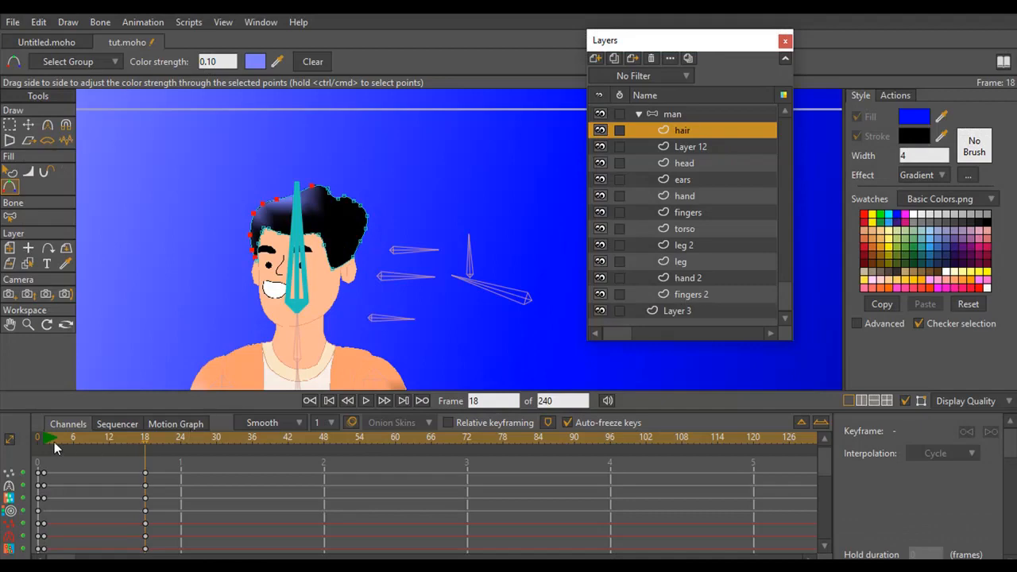
pyautogui.click(41, 442)
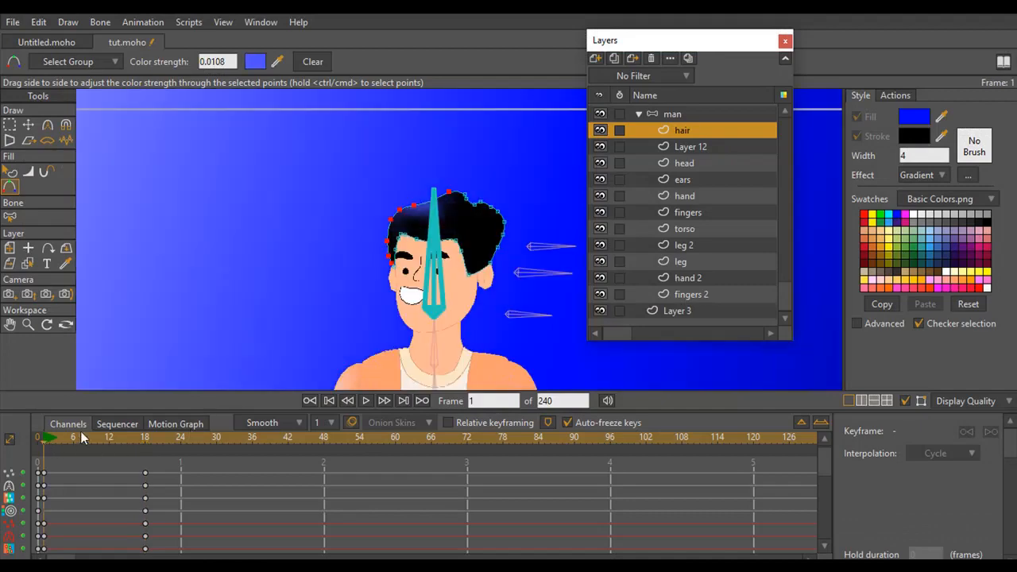
pyautogui.hotkey('ctrl', 'r')
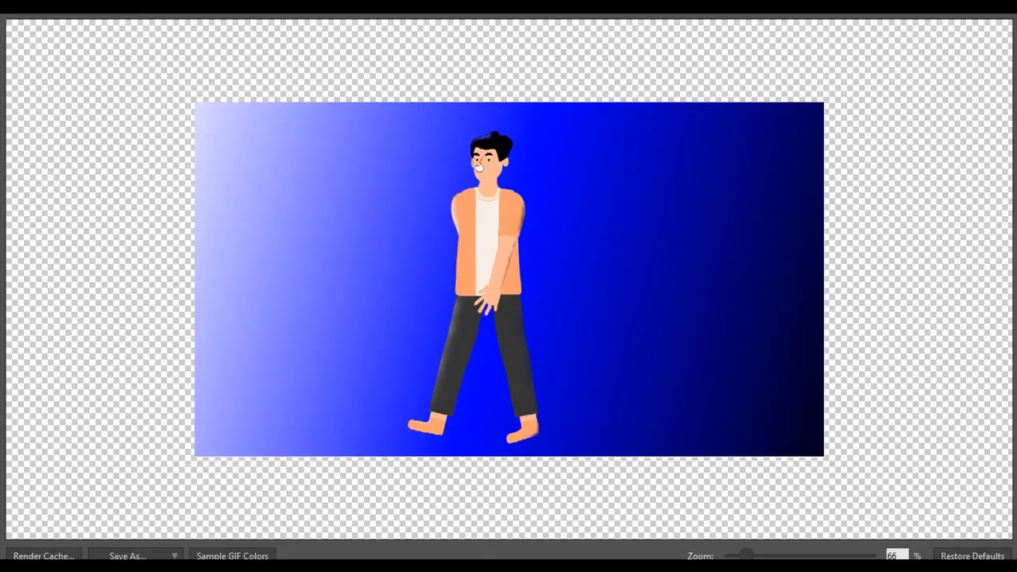
pyautogui.click(996, 20)
pyautogui.click(145, 441)
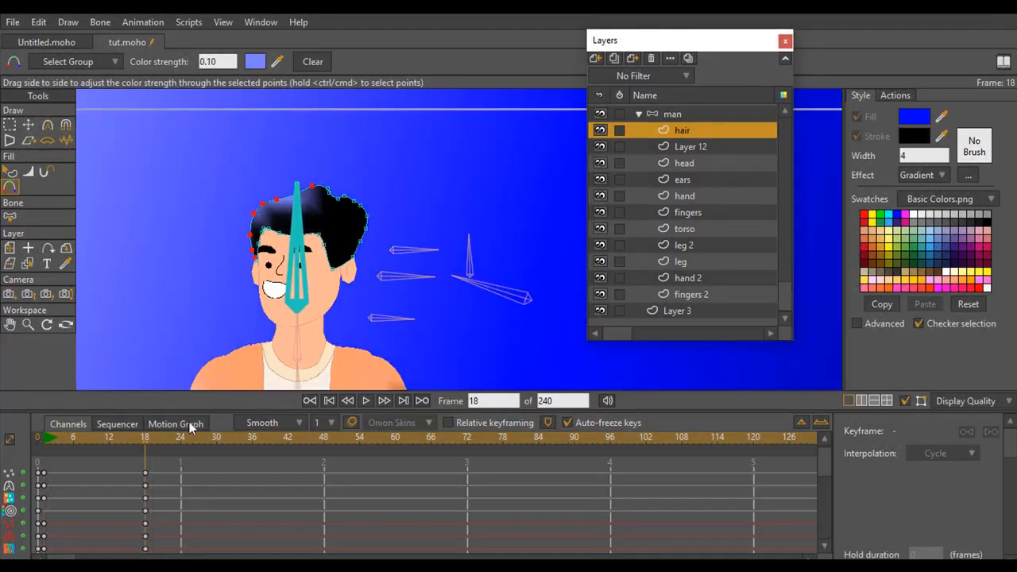
pyautogui.hotkey('ctrl', 'r')
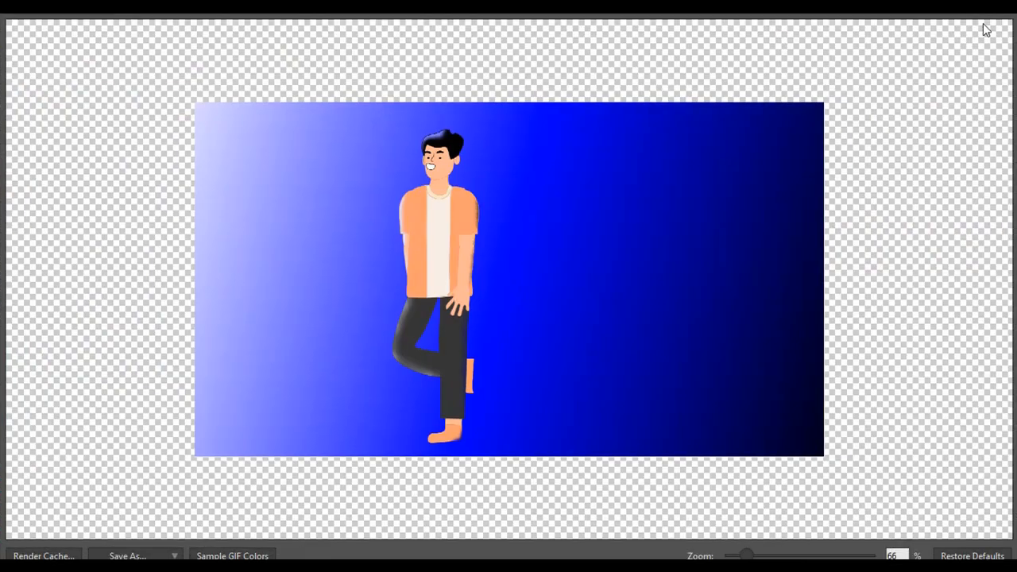
pyautogui.click(996, 20)
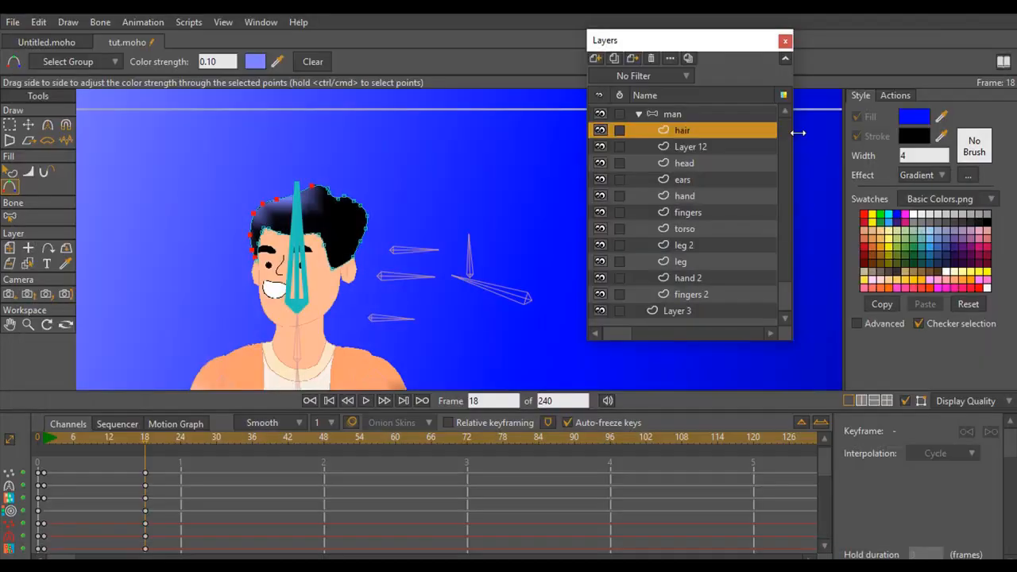
# Move the hair layer's keyframes from frame 18 to frame 30
pyautogui.moveTo(241, 340); pyautogui.dragTo(249, 208)
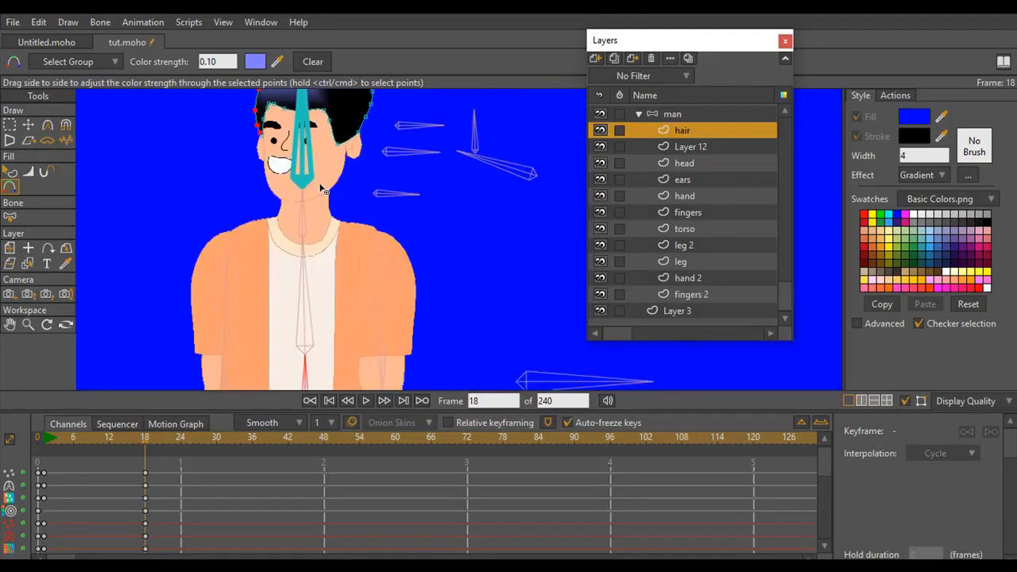
pyautogui.moveTo(311, 320); pyautogui.dragTo(337, 207)
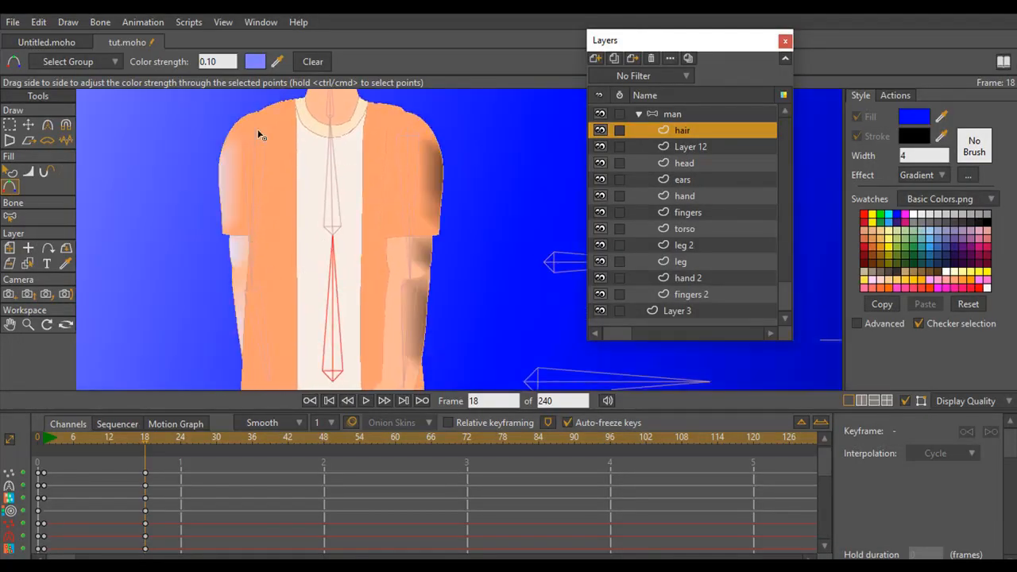
pyautogui.click(30, 326)
pyautogui.moveTo(300, 284); pyautogui.dragTo(143, 282)
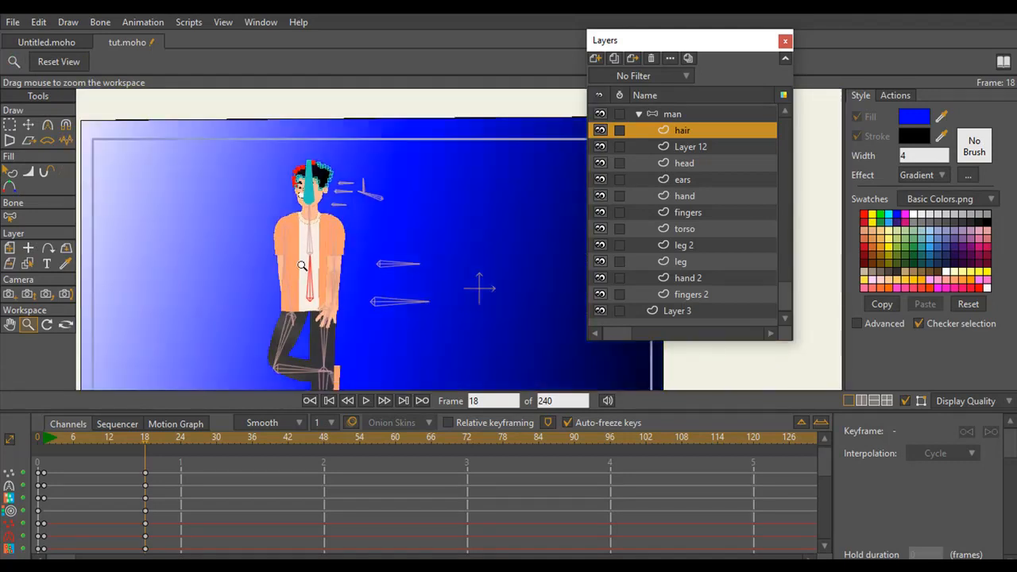
pyautogui.moveTo(302, 265); pyautogui.dragTo(342, 245)
pyautogui.moveTo(341, 245); pyautogui.dragTo(320, 213)
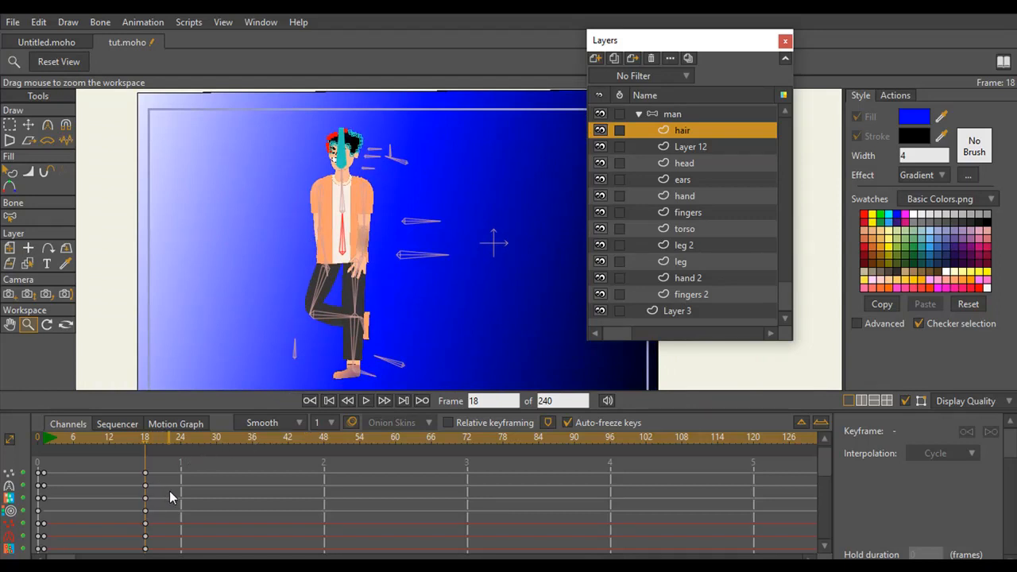
pyautogui.moveTo(129, 474); pyautogui.dragTo(218, 474)
# Scrub the walk from frame 1 to frame 30 and render frame 30 to check the hair tint
pyautogui.moveTo(45, 443); pyautogui.dragTo(217, 436)
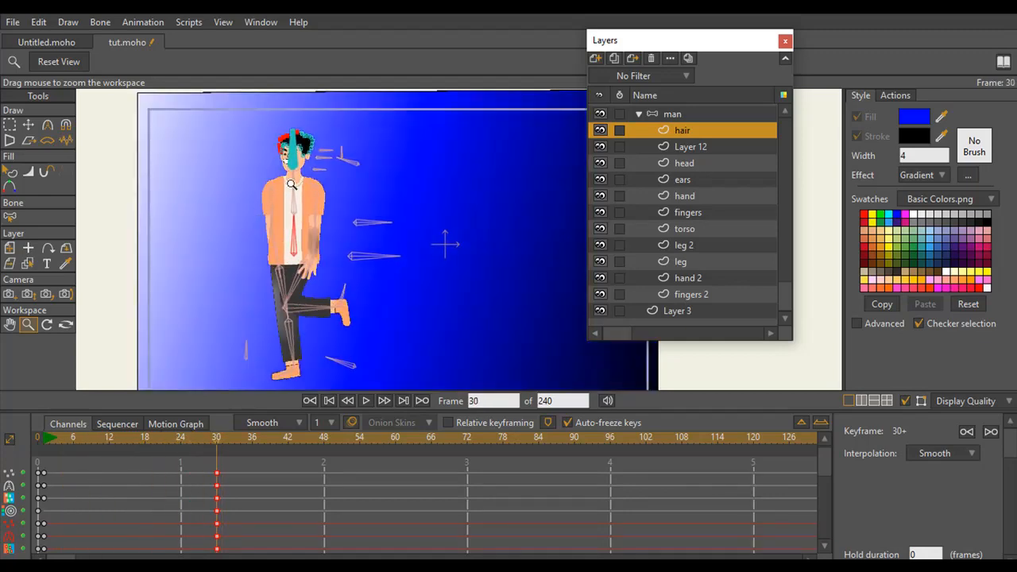
pyautogui.hotkey('ctrl', 'r')
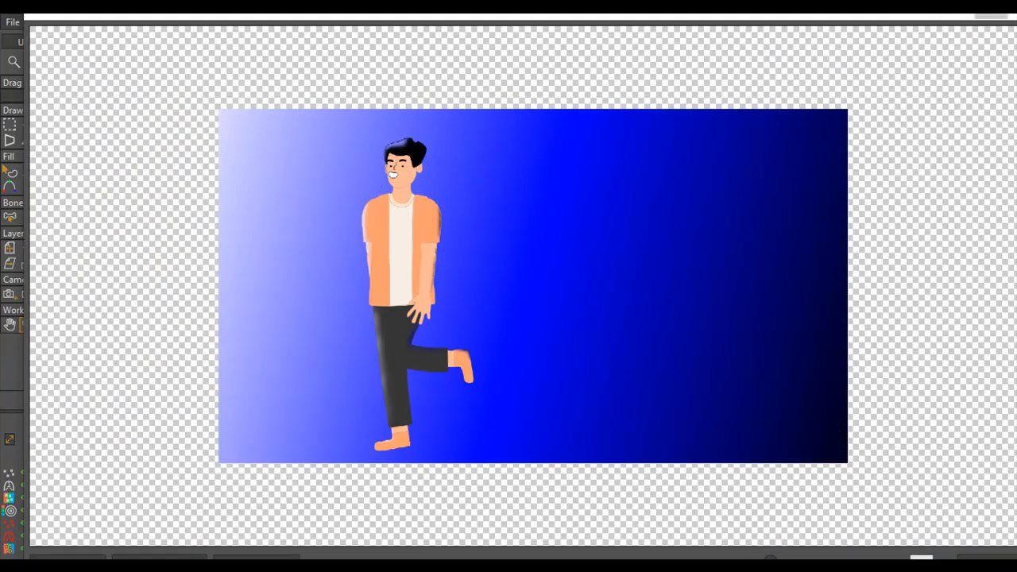
pyautogui.click(1001, 16)
pyautogui.click(1003, 16)
# At frame 30, set the color of the head layer's selected face-edge points to E6E6FC
pyautogui.moveTo(265, 211)
pyautogui.mouseDown()
pyautogui.moveTo(290, 226)
pyautogui.moveTo(285, 195)
pyautogui.moveTo(282, 206)
pyautogui.mouseUp()
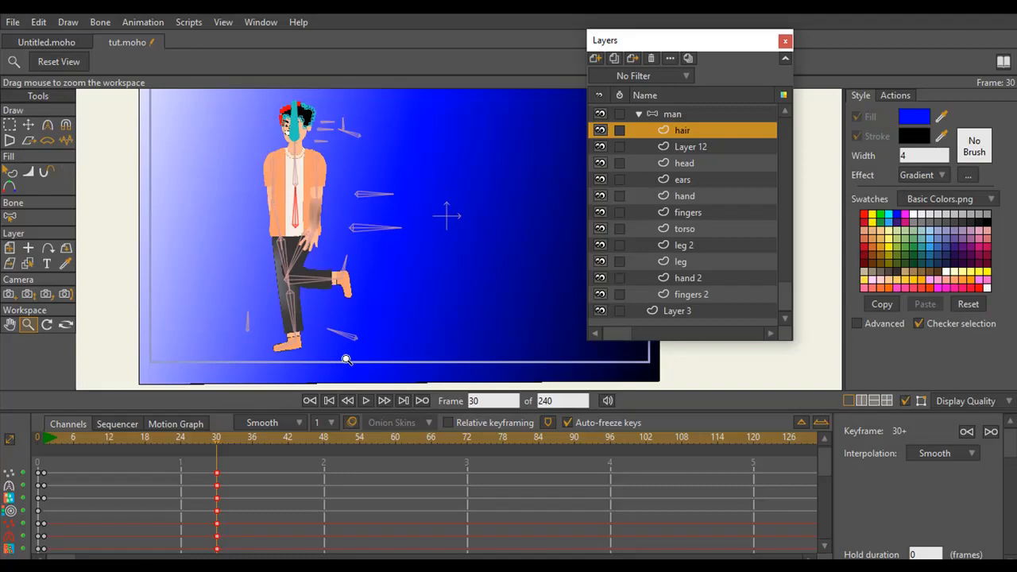
pyautogui.click(688, 164)
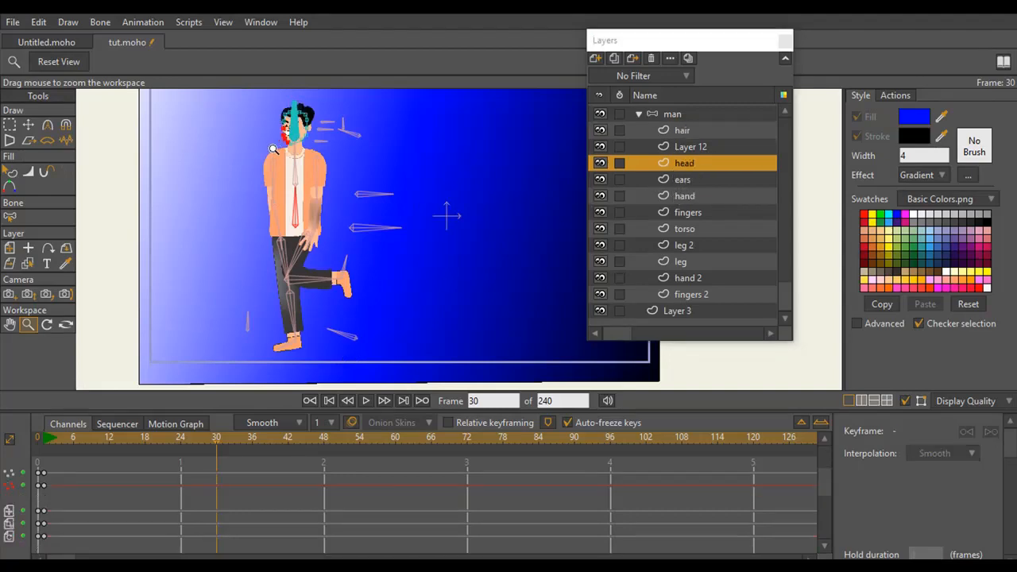
pyautogui.moveTo(288, 154); pyautogui.dragTo(384, 250)
pyautogui.moveTo(332, 198); pyautogui.dragTo(236, 199)
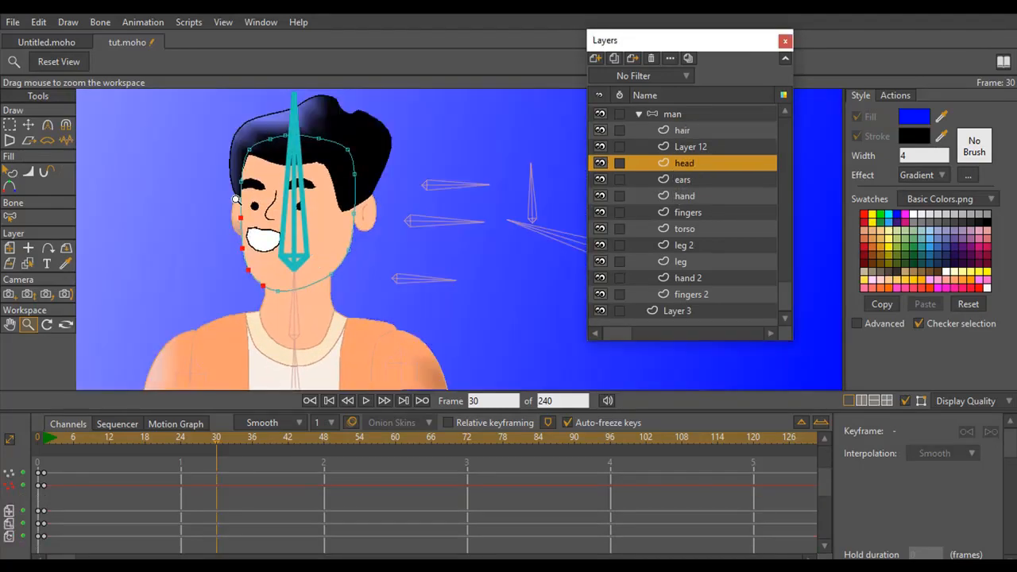
pyautogui.click(11, 172)
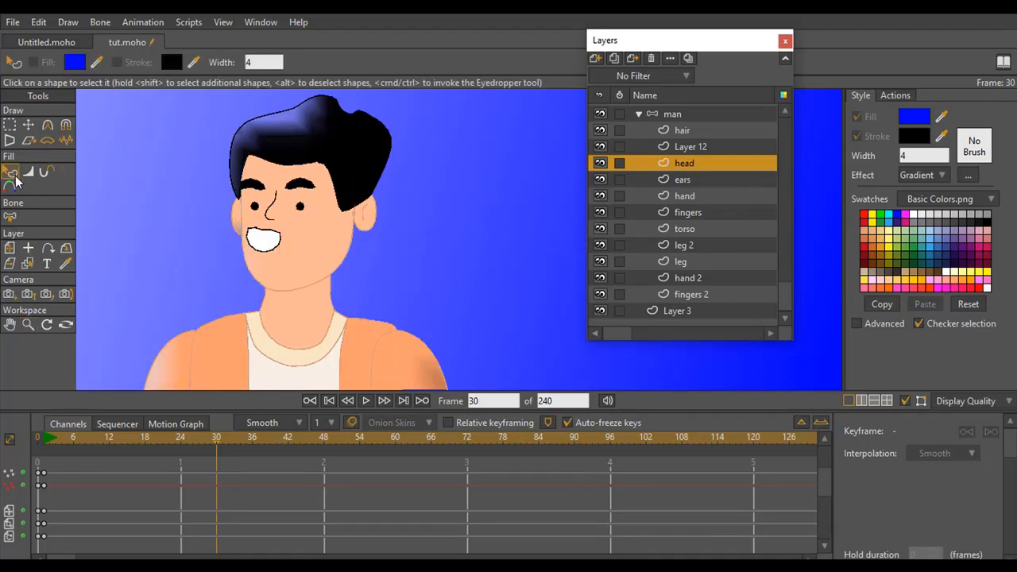
pyautogui.click(9, 188)
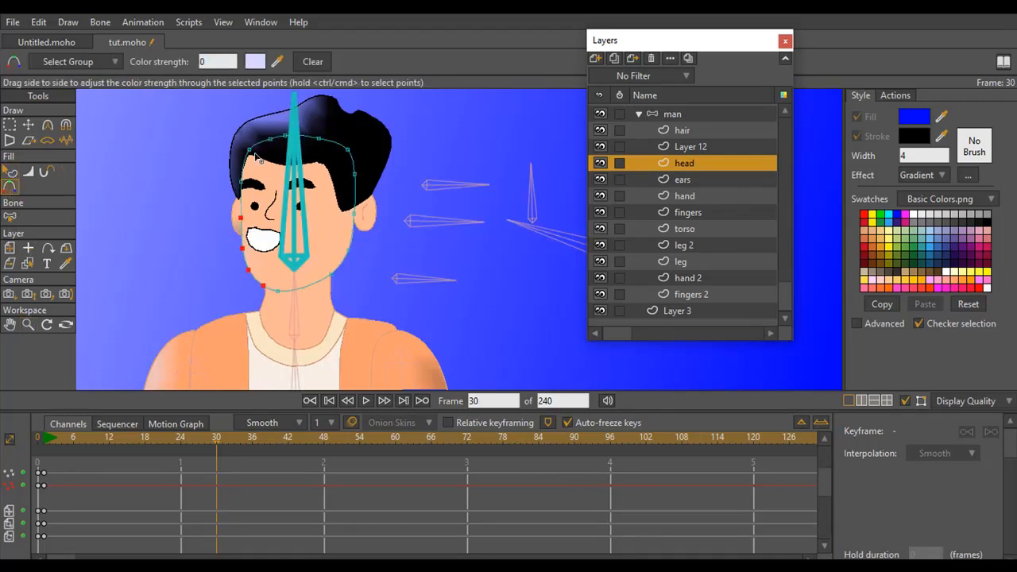
pyautogui.click(254, 62)
pyautogui.moveTo(581, 88); pyautogui.dragTo(573, 85)
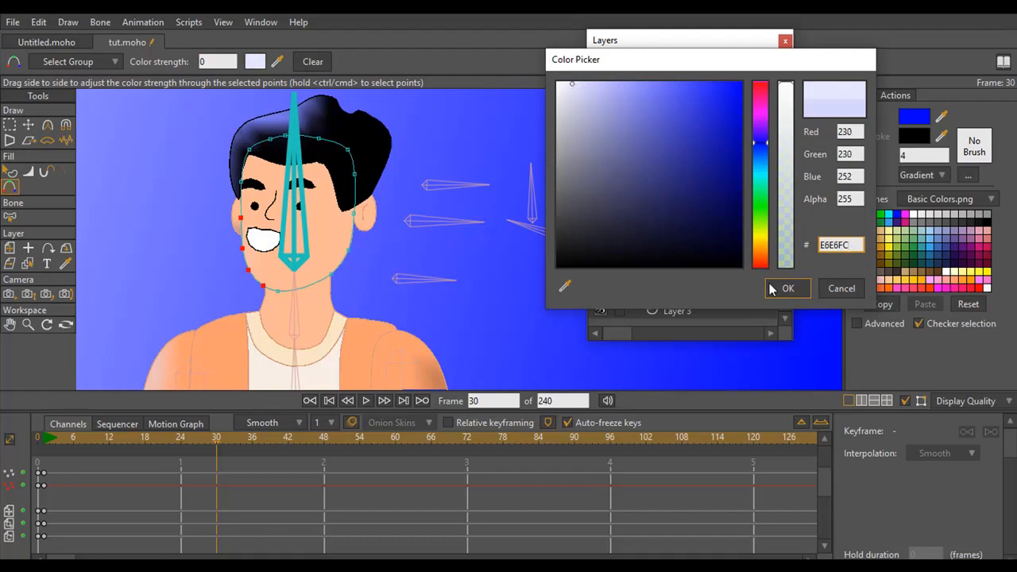
pyautogui.click(781, 289)
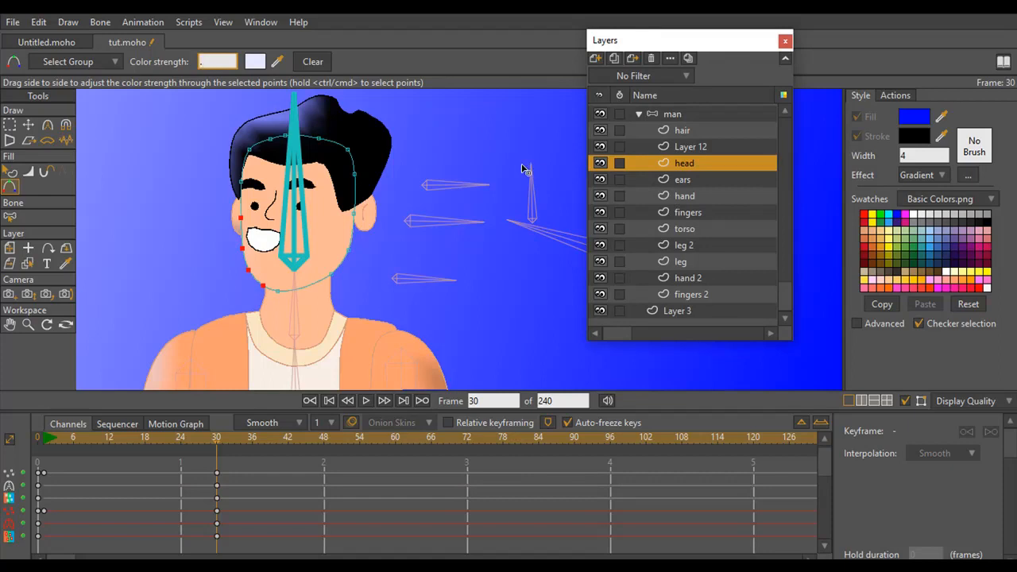
# Set the selected head points' color strength to 0.0010 and render frame 30 to check the face edge
pyautogui.write('.001')
pyautogui.press('Return')
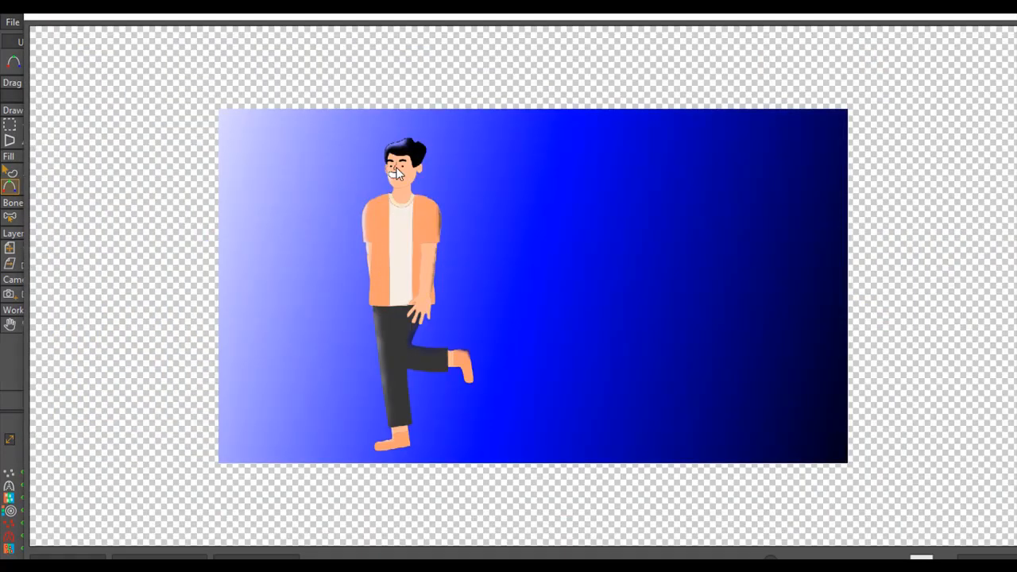
pyautogui.click(999, 17)
pyautogui.click(999, 16)
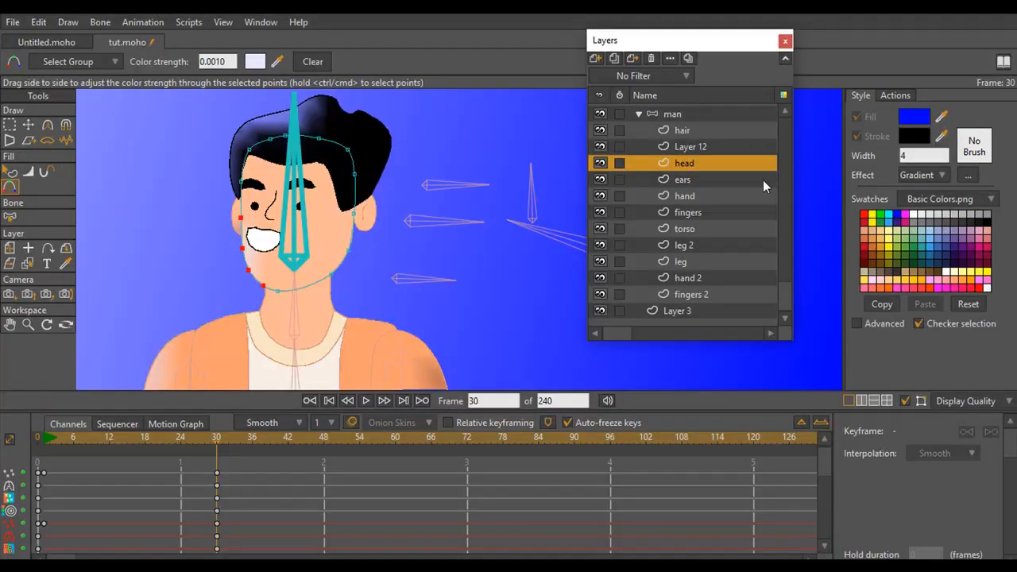
# At frame 30, give the hand 2 layer's selected outer arm points a slightly adjusted pale blue color
pyautogui.moveTo(296, 303); pyautogui.dragTo(343, 109)
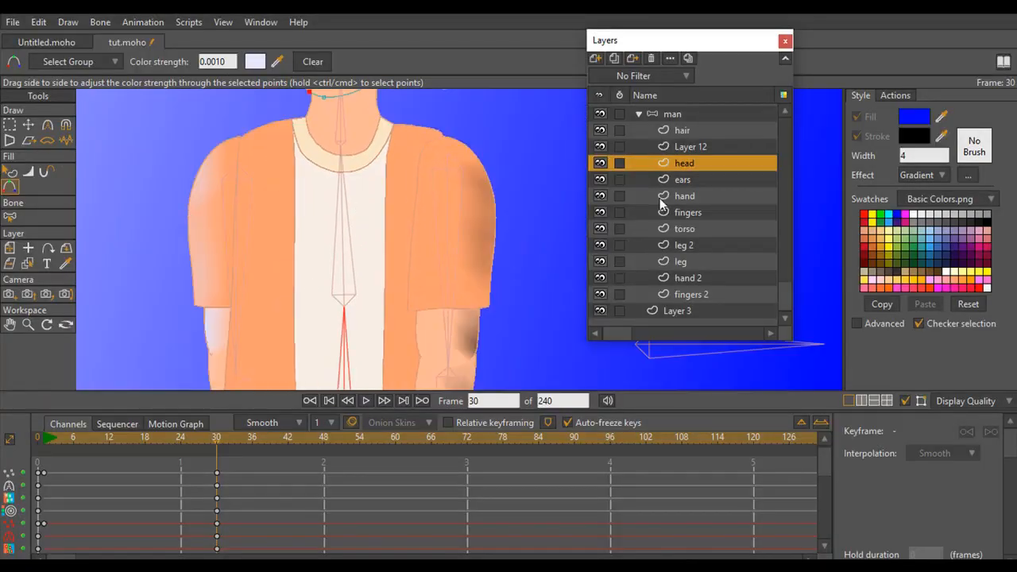
pyautogui.click(686, 198)
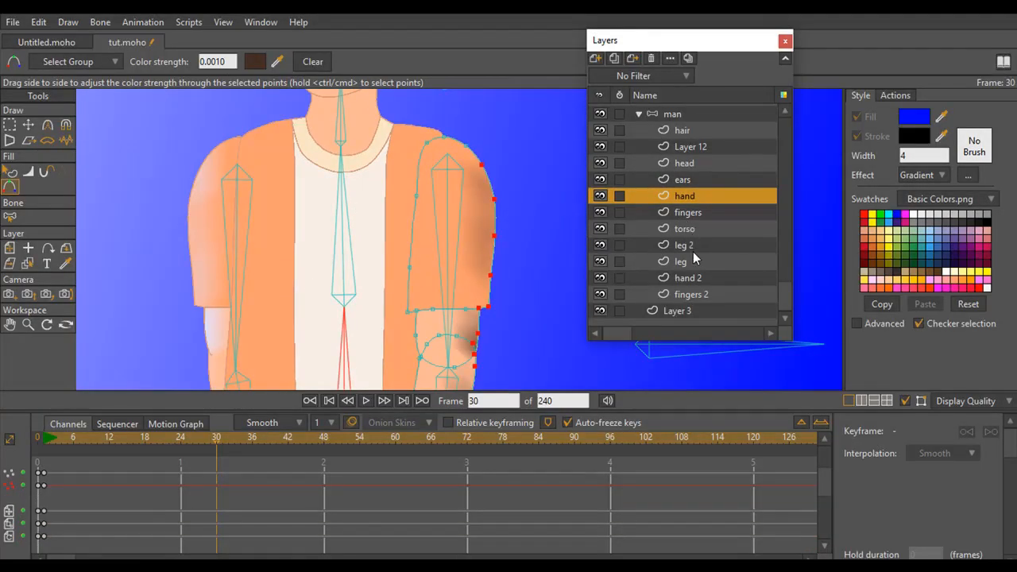
pyautogui.click(696, 279)
pyautogui.moveTo(271, 275); pyautogui.dragTo(273, 165)
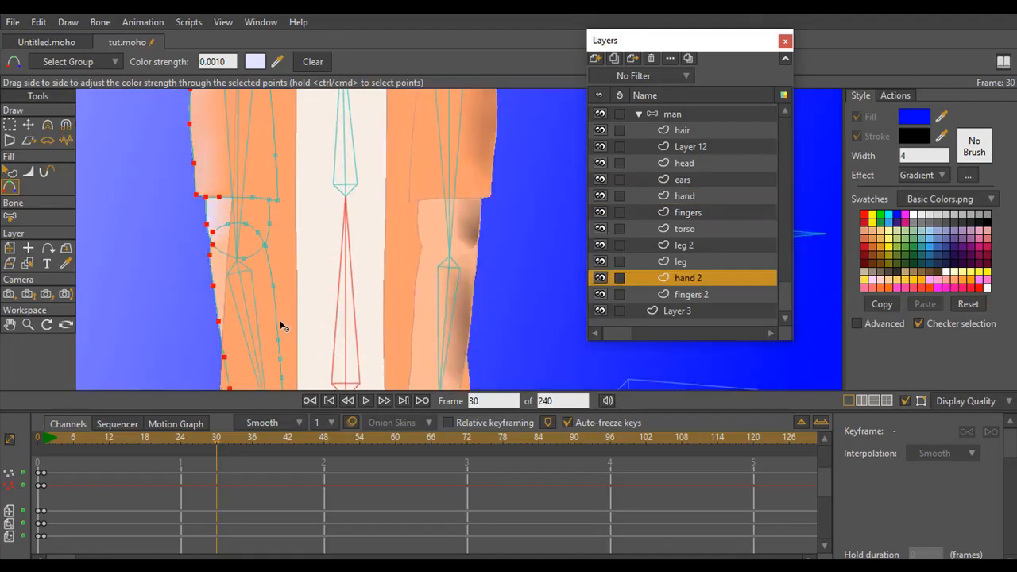
pyautogui.click(30, 325)
pyautogui.moveTo(341, 302); pyautogui.dragTo(187, 296)
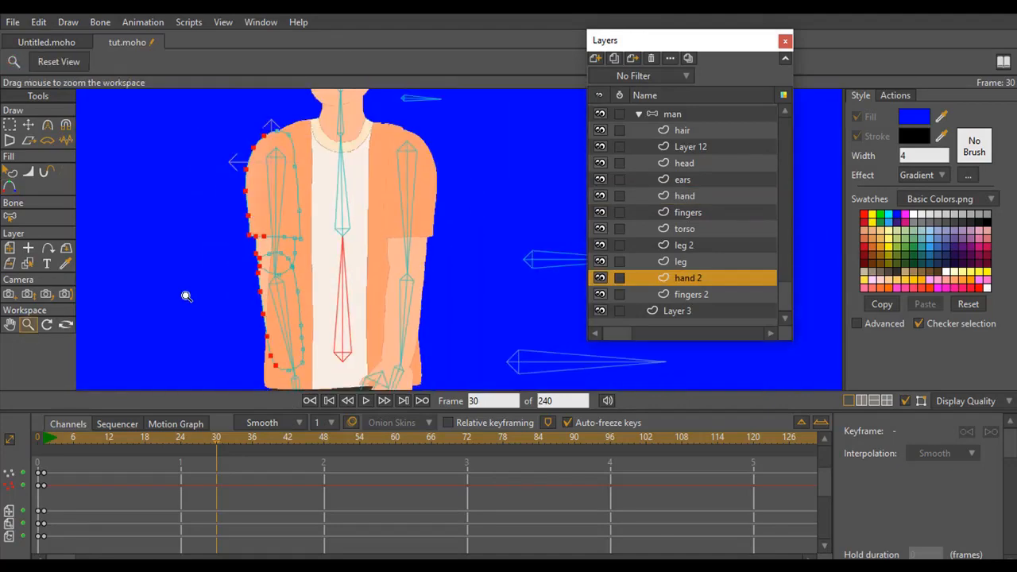
pyautogui.moveTo(344, 301); pyautogui.dragTo(268, 223)
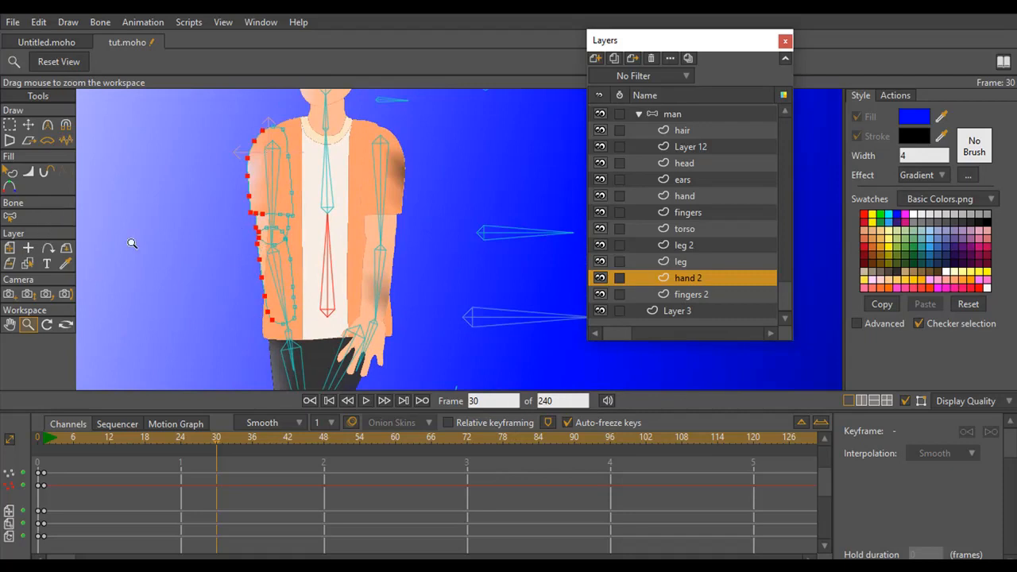
pyautogui.click(9, 189)
pyautogui.click(254, 61)
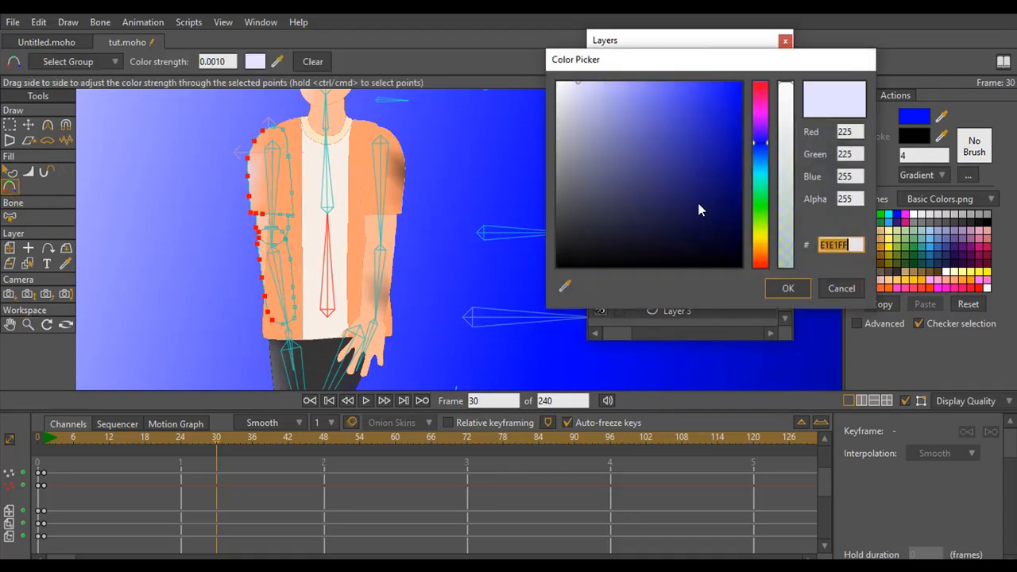
pyautogui.moveTo(579, 87)
pyautogui.mouseDown()
pyautogui.moveTo(568, 88)
pyautogui.moveTo(579, 84)
pyautogui.mouseUp()
pyautogui.click(787, 288)
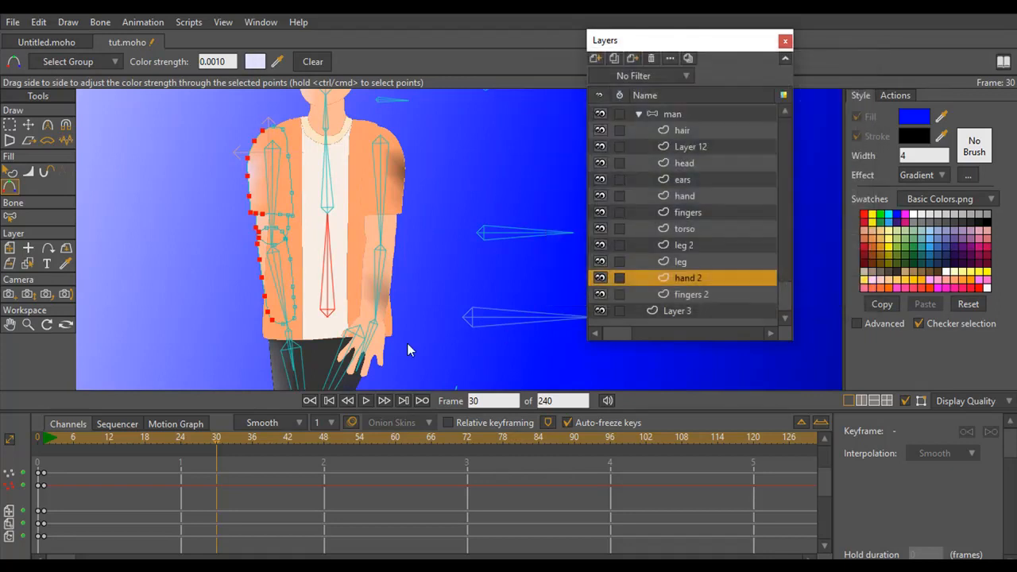
# Set the color strength of the selected hand 2 points to 0.01 at frame 30
pyautogui.click(297, 343)
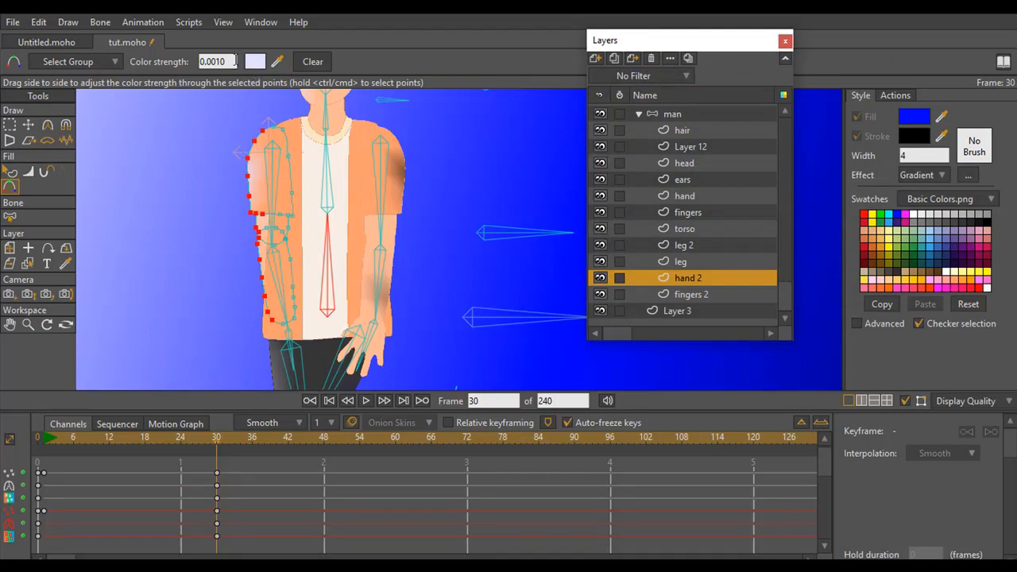
pyautogui.click(221, 62)
pyautogui.click(470, 258)
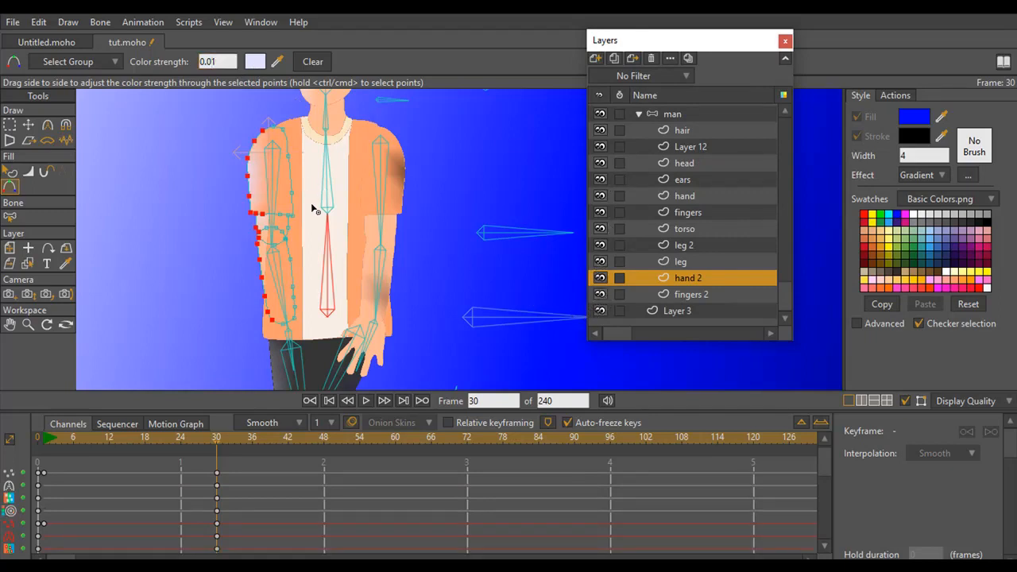
# At frame 30, set the leg layer's selected edge points to color strength 0.01 and color E3E3FF
pyautogui.scroll(-5, 356, 280)
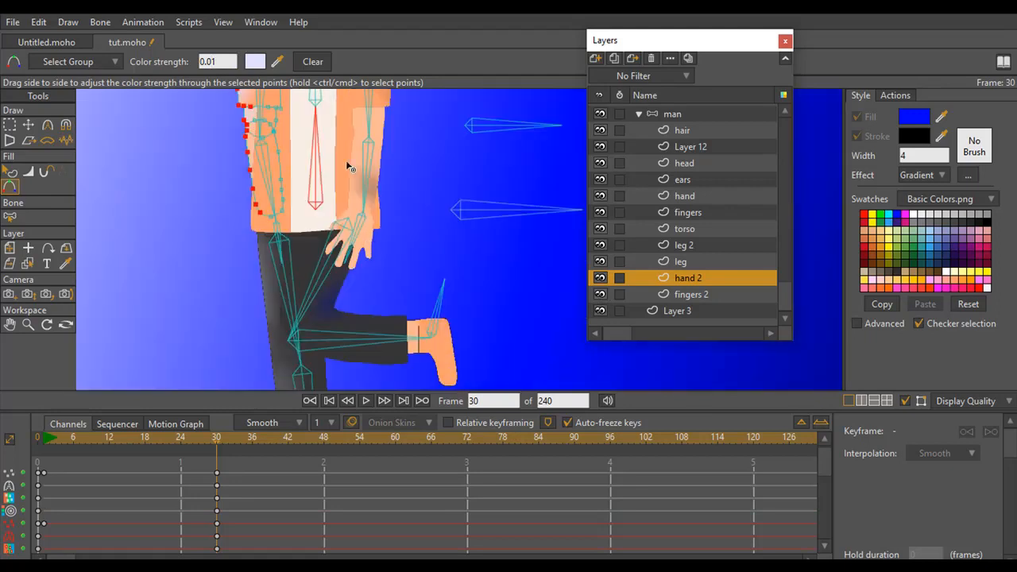
pyautogui.click(684, 262)
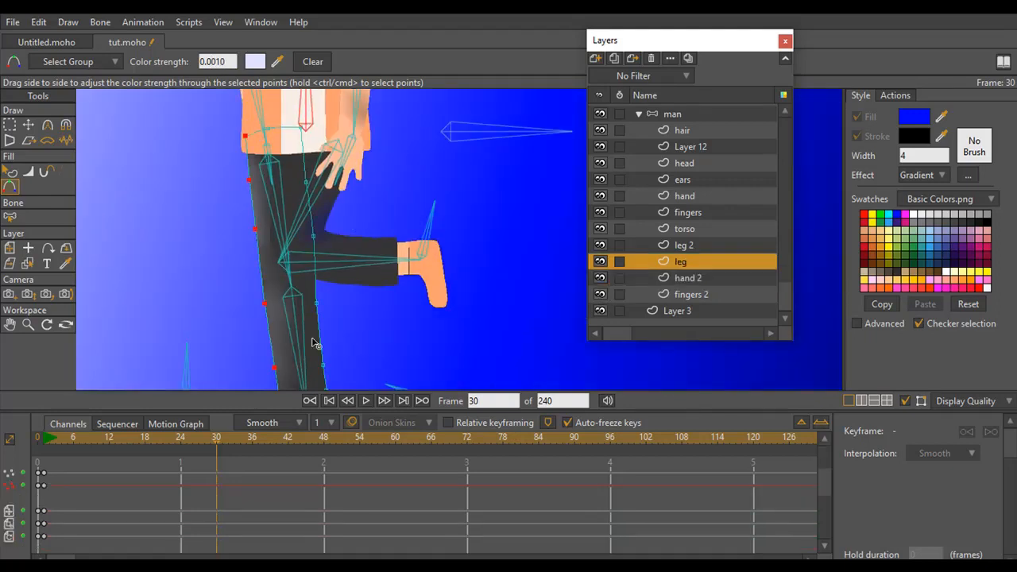
pyautogui.click(218, 62)
pyautogui.click(256, 66)
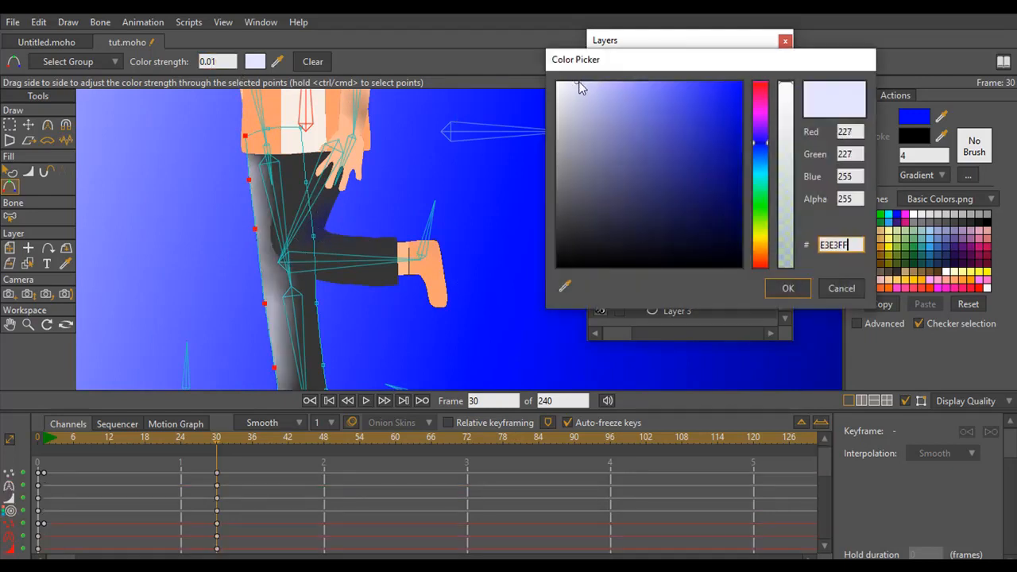
pyautogui.click(788, 289)
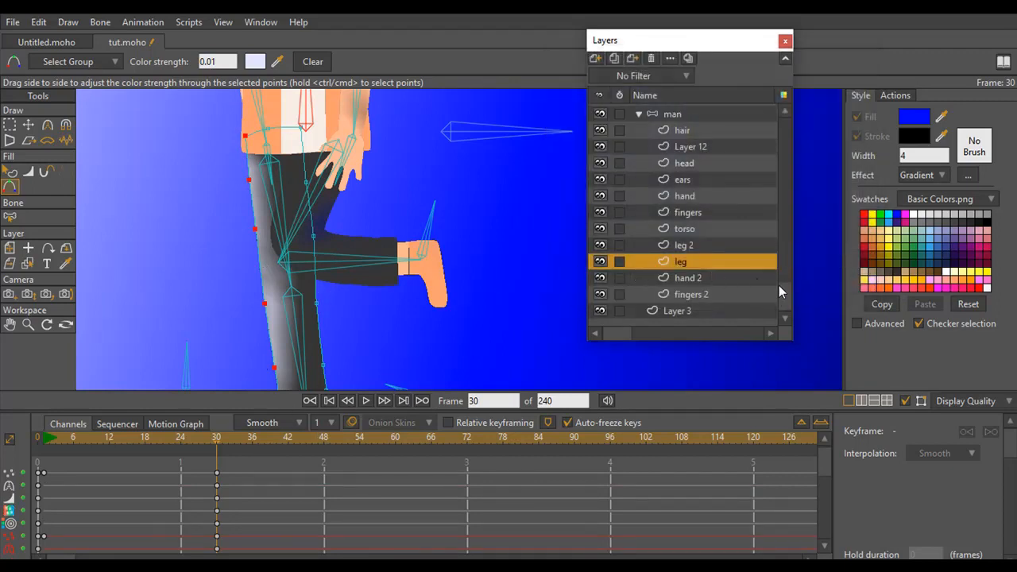
# At frame 30, give the leg 2 layer's selected edge points a more muted, grayish blue color
pyautogui.moveTo(779, 286); pyautogui.dragTo(768, 119)
pyautogui.moveTo(378, 229); pyautogui.dragTo(282, 186)
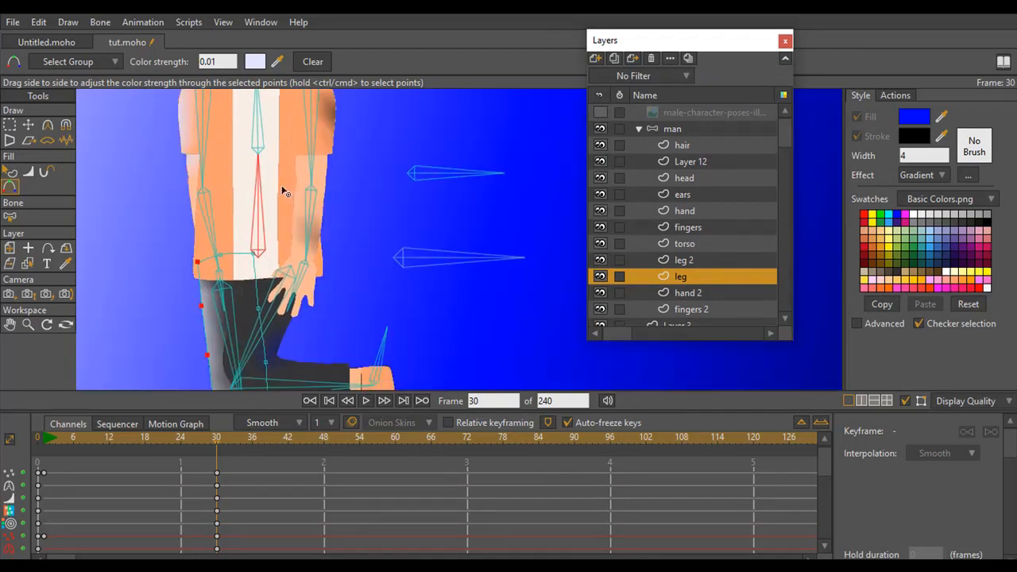
pyautogui.moveTo(287, 290); pyautogui.dragTo(271, 249)
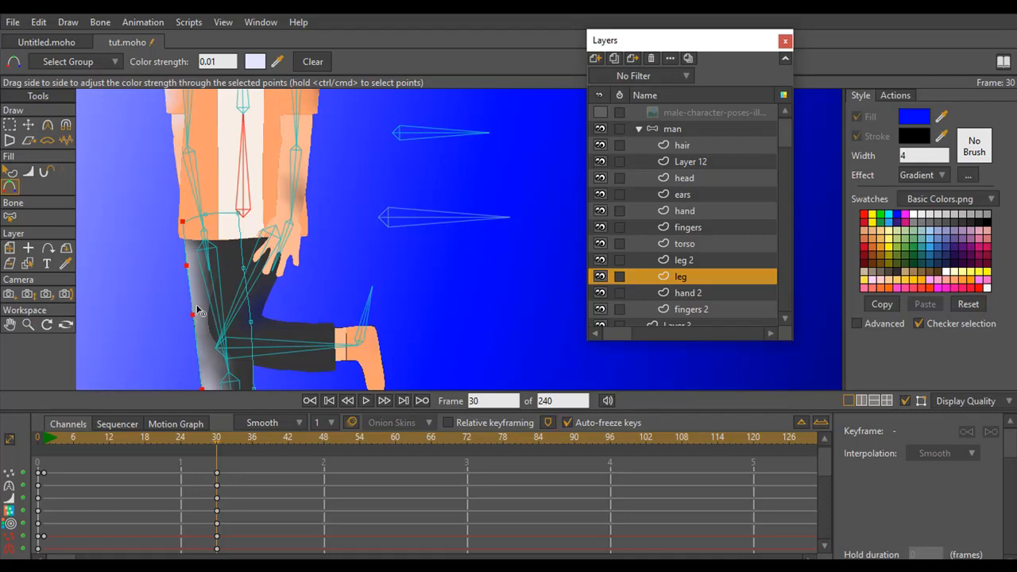
pyautogui.moveTo(334, 194); pyautogui.dragTo(300, 302)
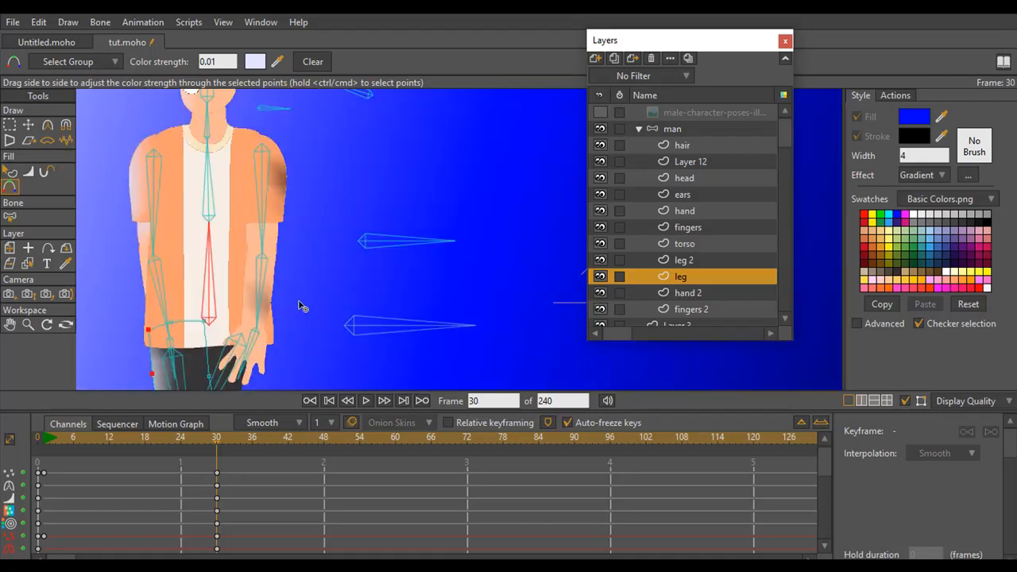
pyautogui.moveTo(306, 258); pyautogui.dragTo(320, 206)
pyautogui.moveTo(320, 290); pyautogui.dragTo(327, 213)
pyautogui.click(671, 262)
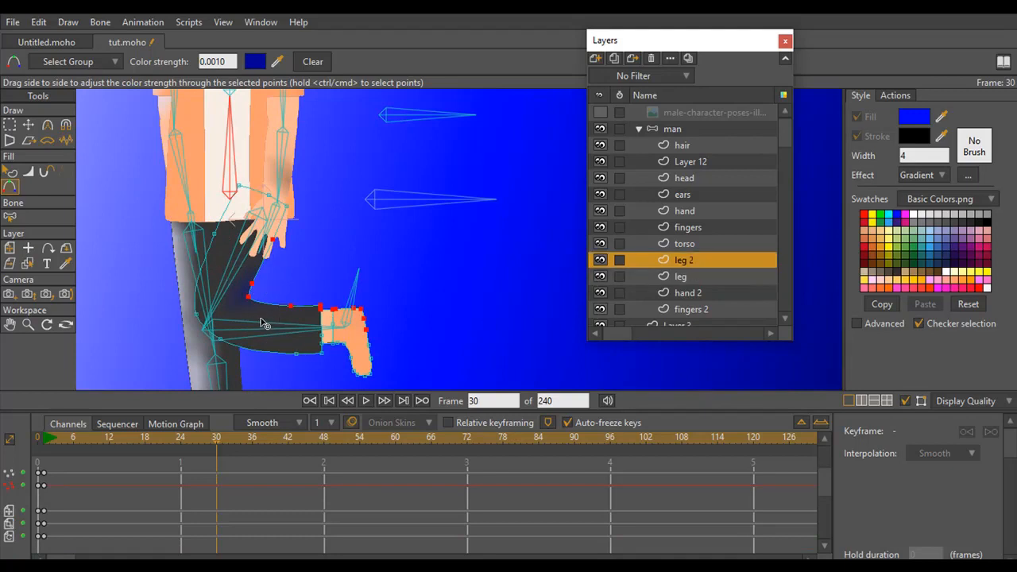
pyautogui.click(255, 61)
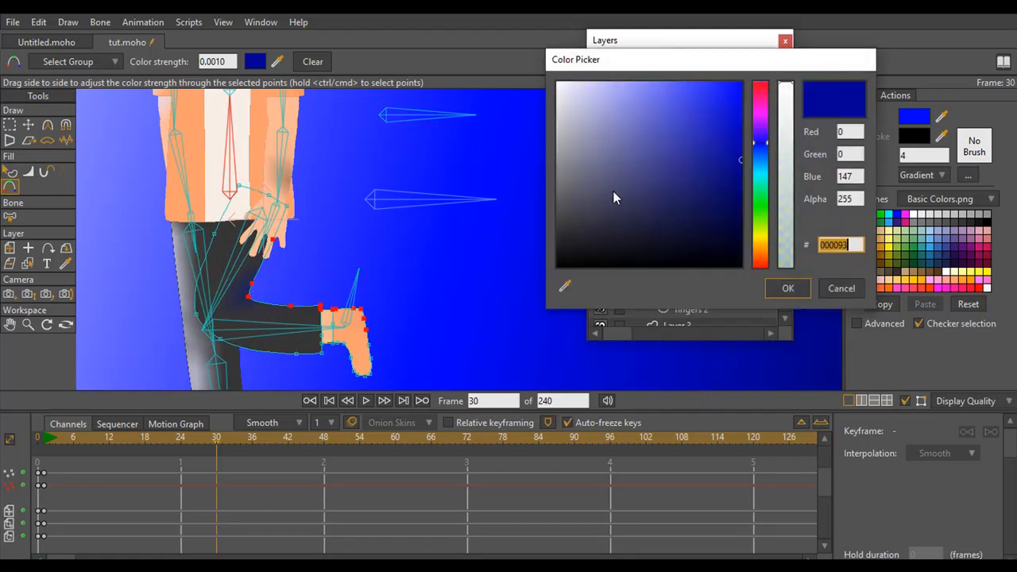
pyautogui.moveTo(729, 158); pyautogui.dragTo(664, 163)
pyautogui.click(783, 288)
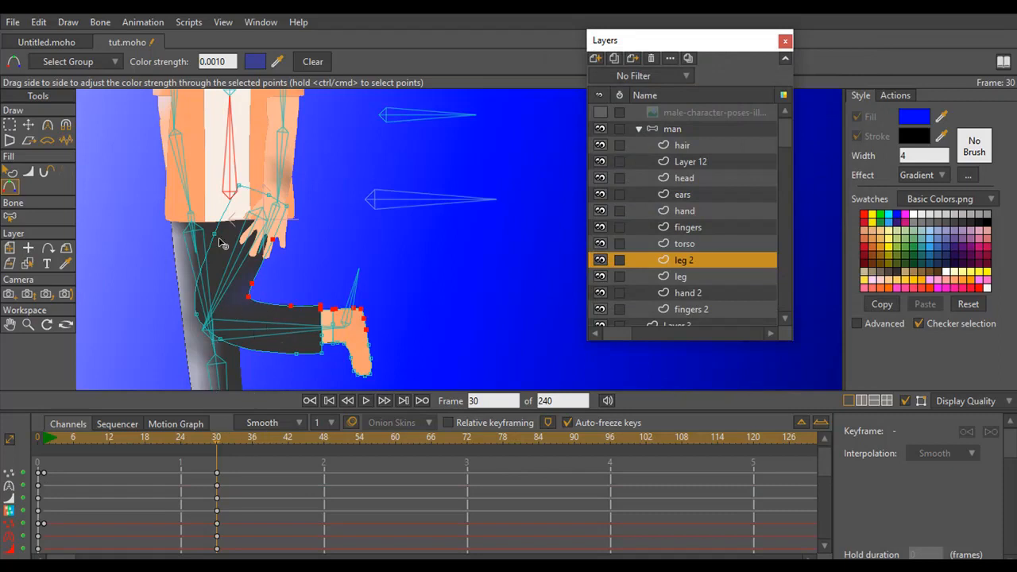
# Select only the leg 2 points along the thigh's light-facing edge and the underside of the bent calf and foot
pyautogui.press('g')
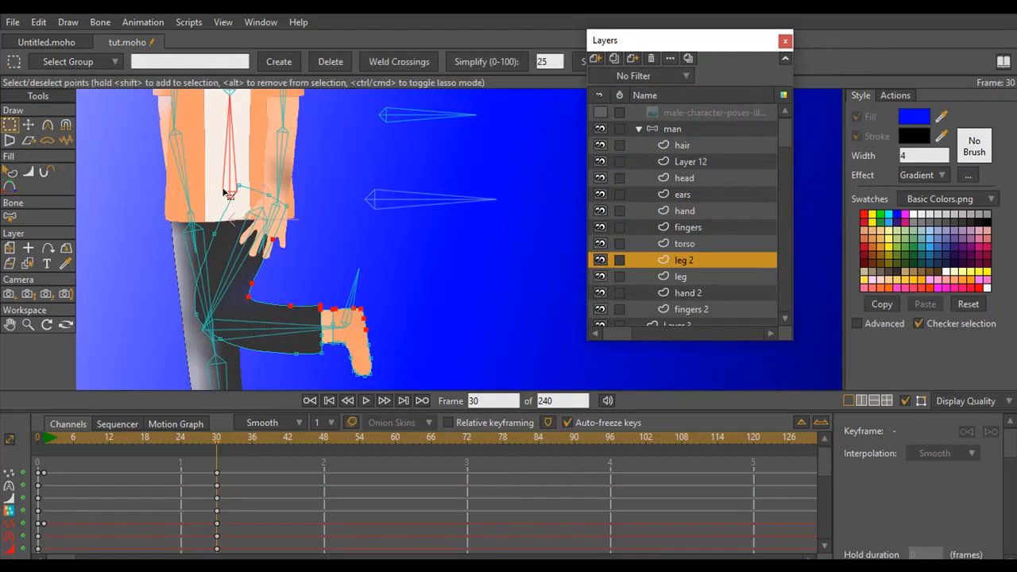
pyautogui.click(225, 216)
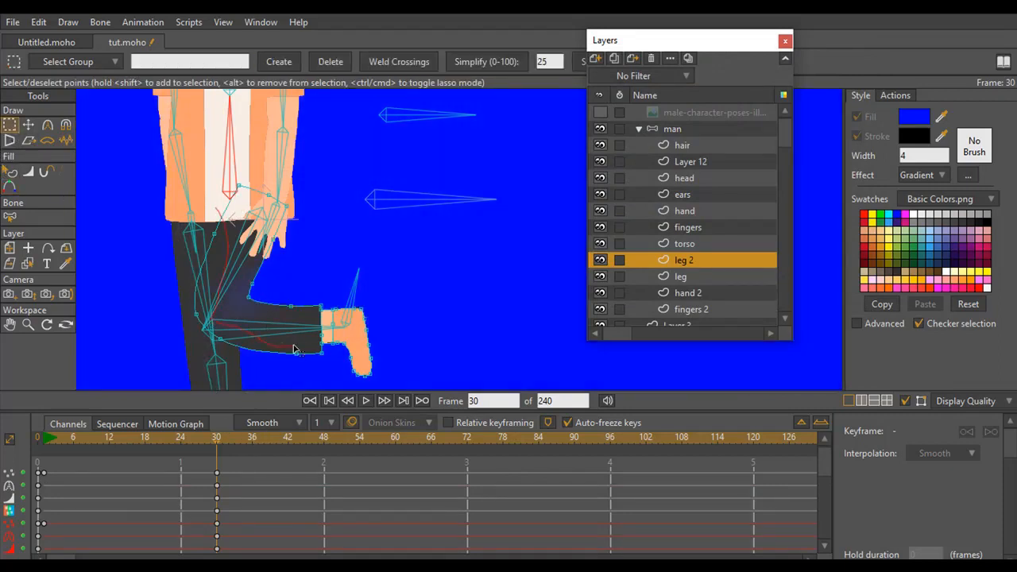
pyautogui.moveTo(315, 379)
pyautogui.mouseDown()
pyautogui.moveTo(189, 344)
pyautogui.moveTo(218, 209)
pyautogui.moveTo(272, 318)
pyautogui.mouseUp()
pyautogui.moveTo(219, 217)
pyautogui.mouseDown()
pyautogui.moveTo(239, 375)
pyautogui.moveTo(330, 362)
pyautogui.moveTo(354, 378)
pyautogui.moveTo(361, 367)
pyautogui.moveTo(336, 340)
pyautogui.moveTo(231, 313)
pyautogui.moveTo(232, 232)
pyautogui.moveTo(195, 213)
pyautogui.mouseUp()
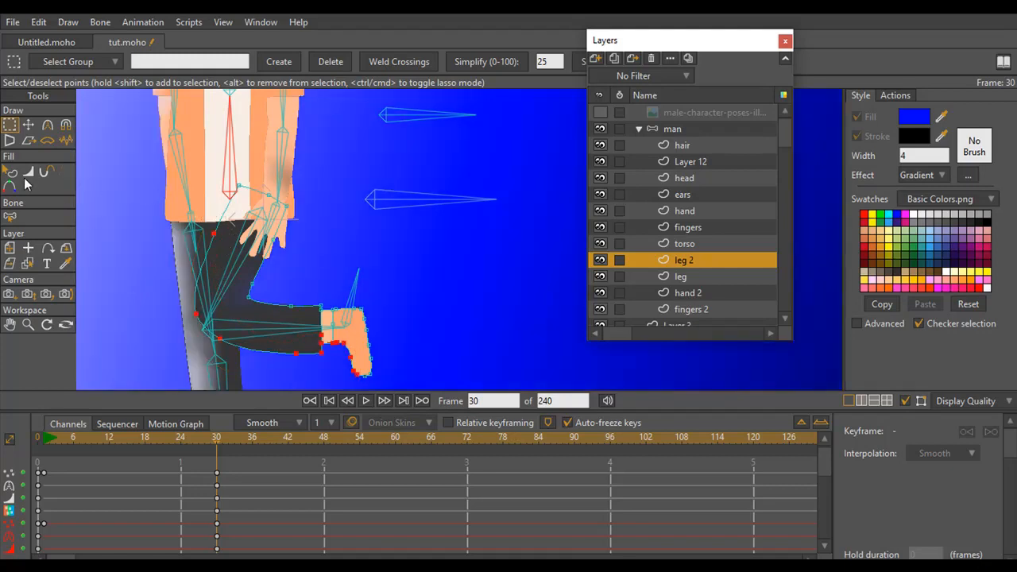
# Sample the gray tint from the standing leg for the selected leg 2 points and adjust their color to 9E9EA3
pyautogui.click(13, 186)
pyautogui.click(256, 63)
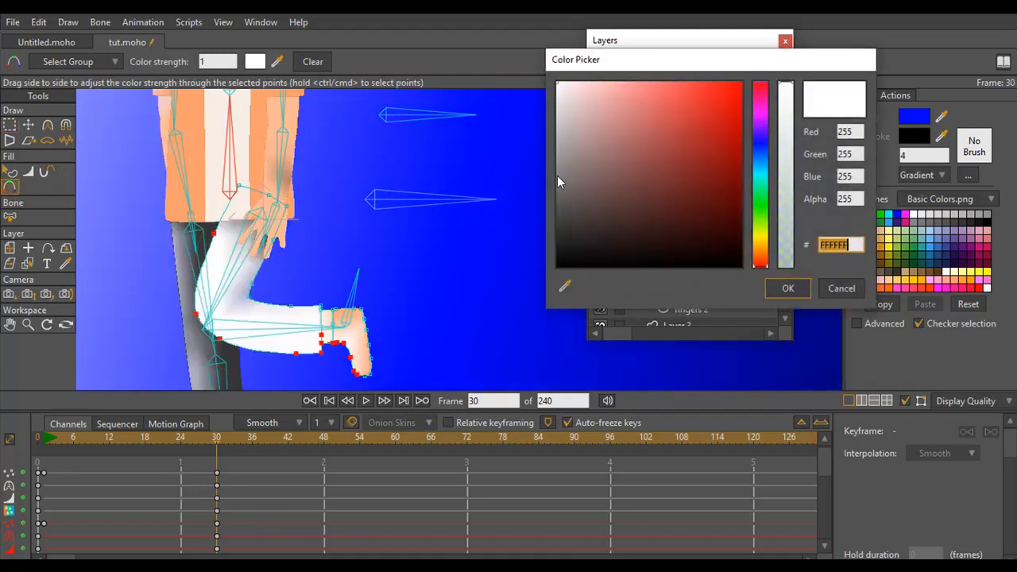
pyautogui.moveTo(566, 287); pyautogui.dragTo(206, 352)
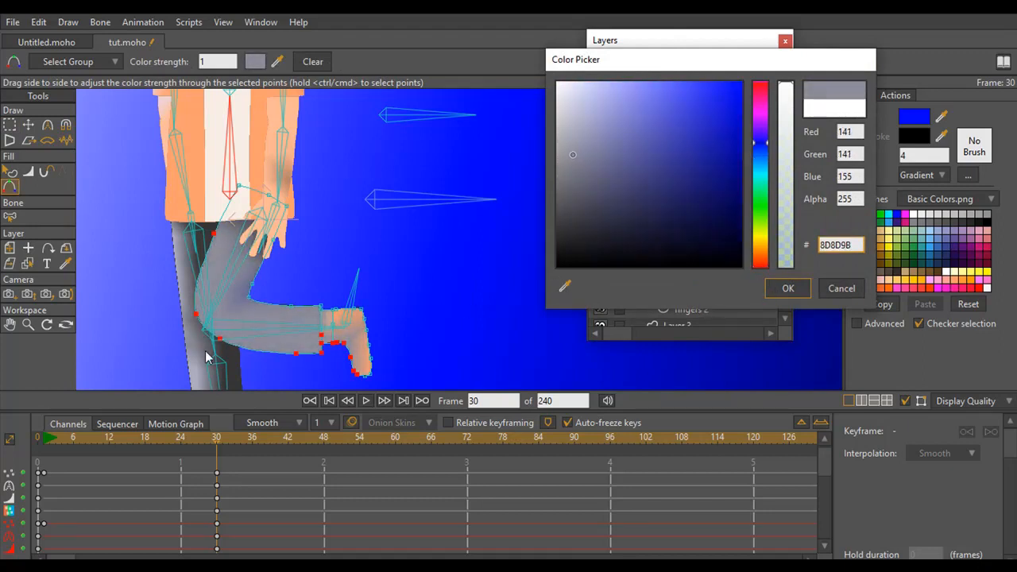
pyautogui.moveTo(573, 153); pyautogui.dragTo(563, 150)
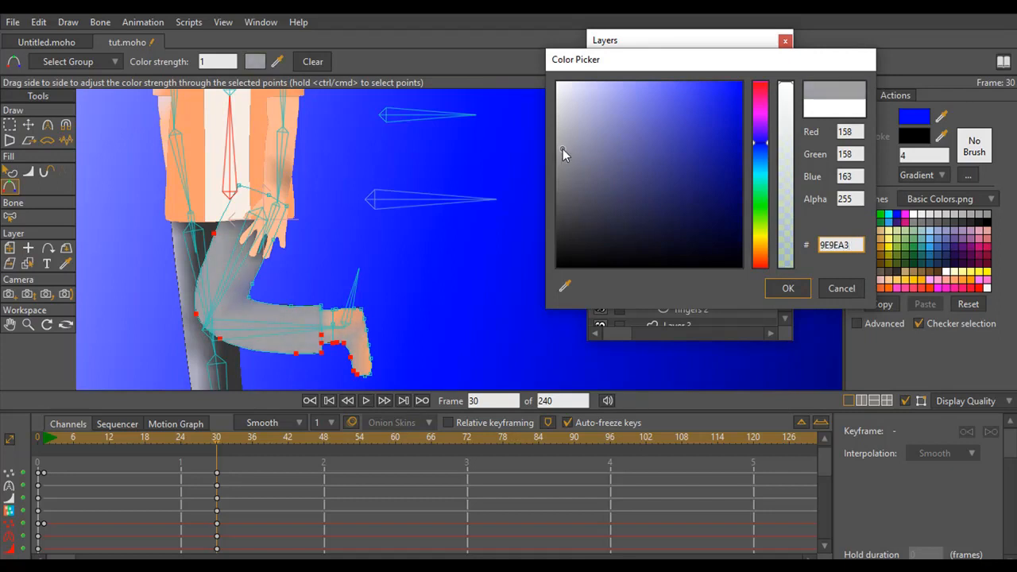
pyautogui.click(785, 289)
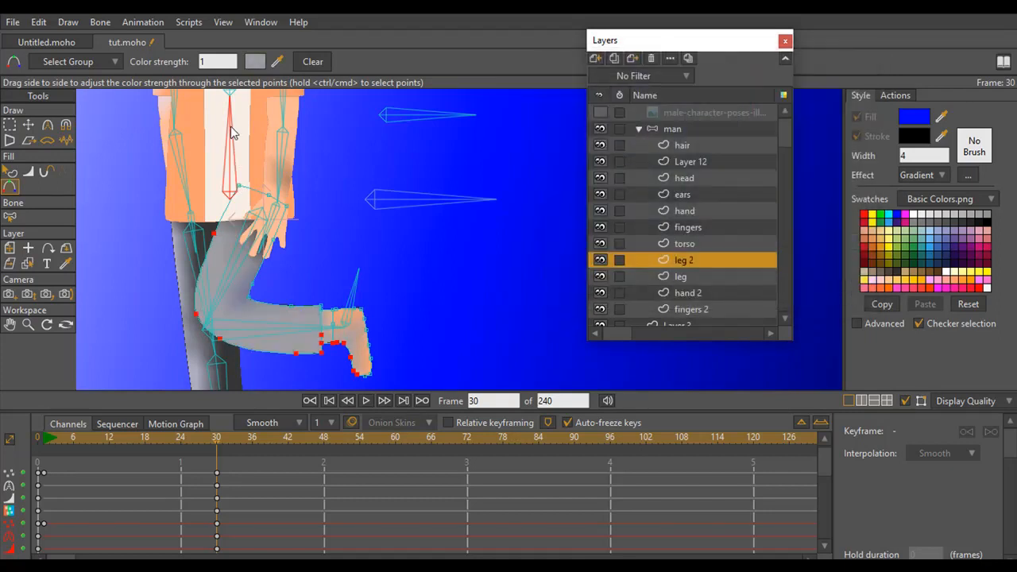
# Set the color strength of the selected leg 2 points to 0.001 at frame 30
pyautogui.doubleClick(211, 61)
pyautogui.write('.001')
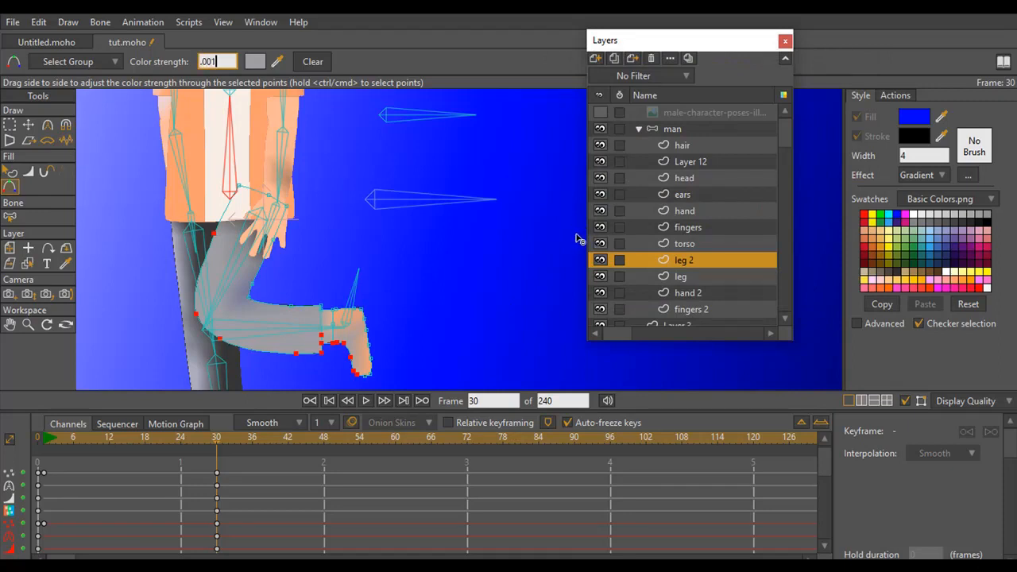
pyautogui.press('Return')
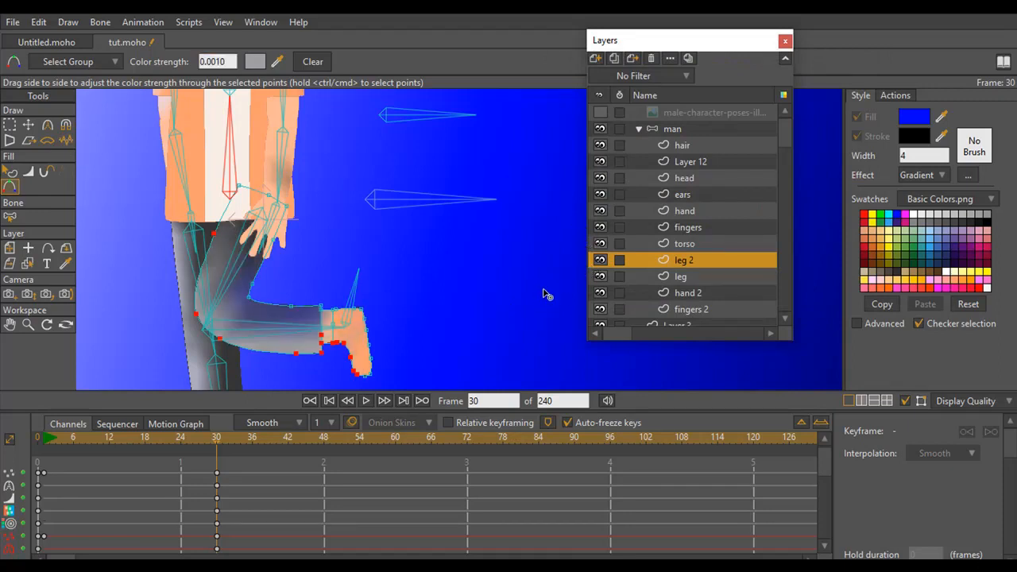
# Set the selected leg 2 points' color strength to 0 at frame 30 and render the frame to check the leg
pyautogui.click(214, 62)
pyautogui.write('0')
pyautogui.press('Return')
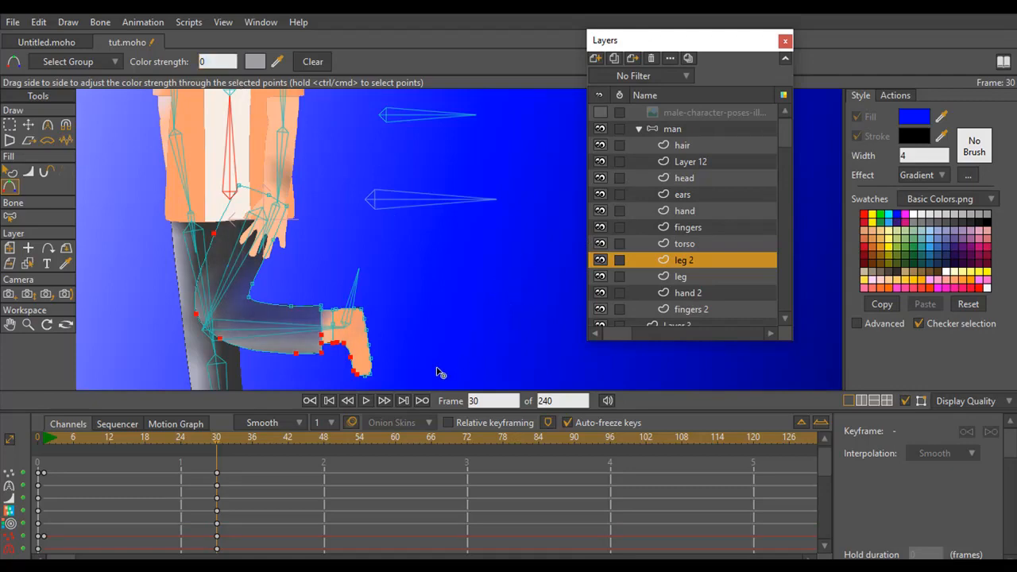
pyautogui.hotkey('ctrl', 'r')
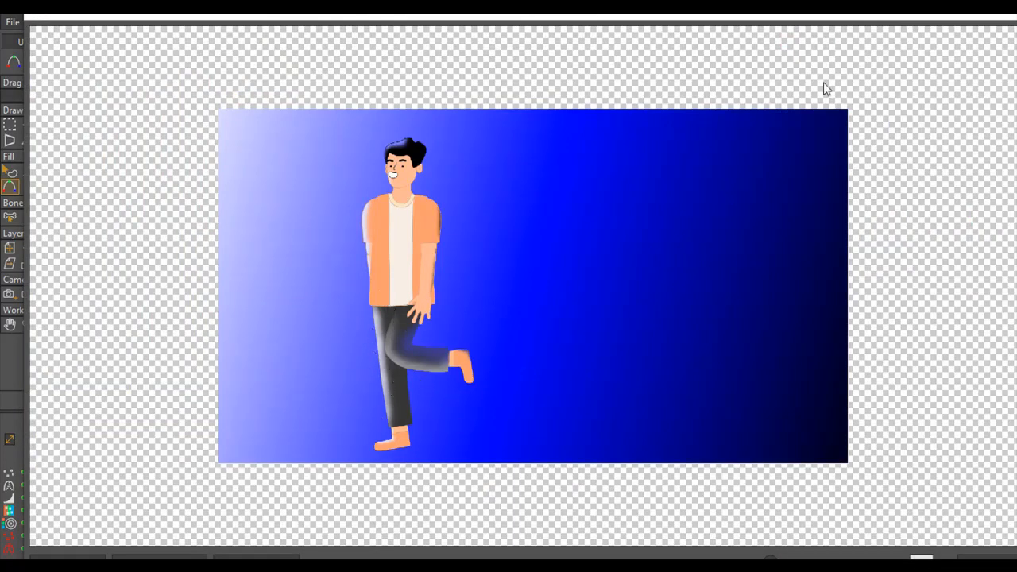
pyautogui.click(992, 16)
pyautogui.click(1002, 16)
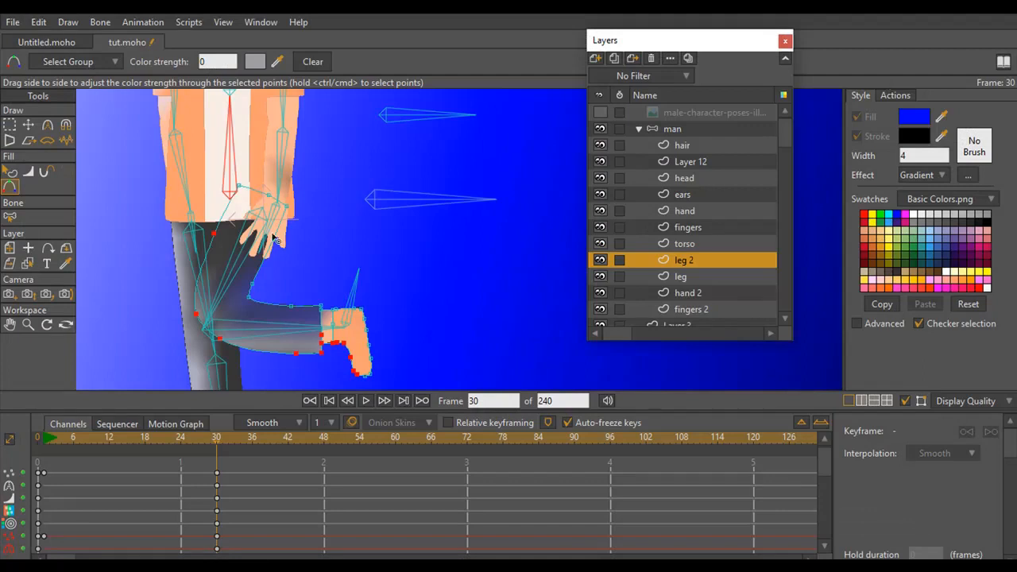
# Render frame 1 and scrub to frame 30 to compare the leg 2 tint between the two poses
pyautogui.moveTo(283, 105); pyautogui.dragTo(261, 262)
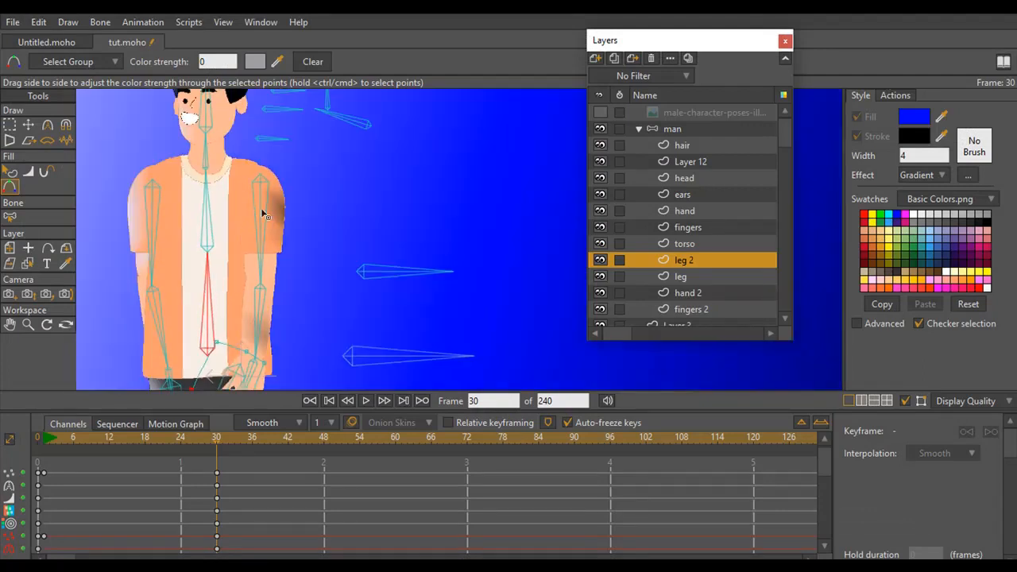
pyautogui.click(29, 325)
pyautogui.moveTo(291, 291); pyautogui.dragTo(96, 308)
pyautogui.moveTo(302, 363); pyautogui.dragTo(288, 345)
pyautogui.click(44, 440)
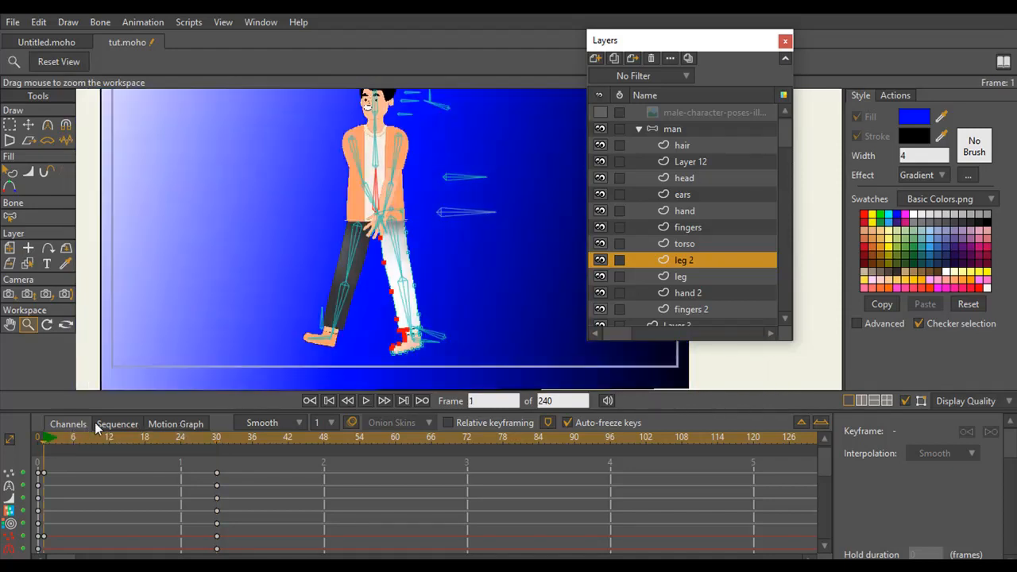
pyautogui.hotkey('ctrl', 'r')
pyautogui.moveTo(45, 446); pyautogui.dragTo(212, 451)
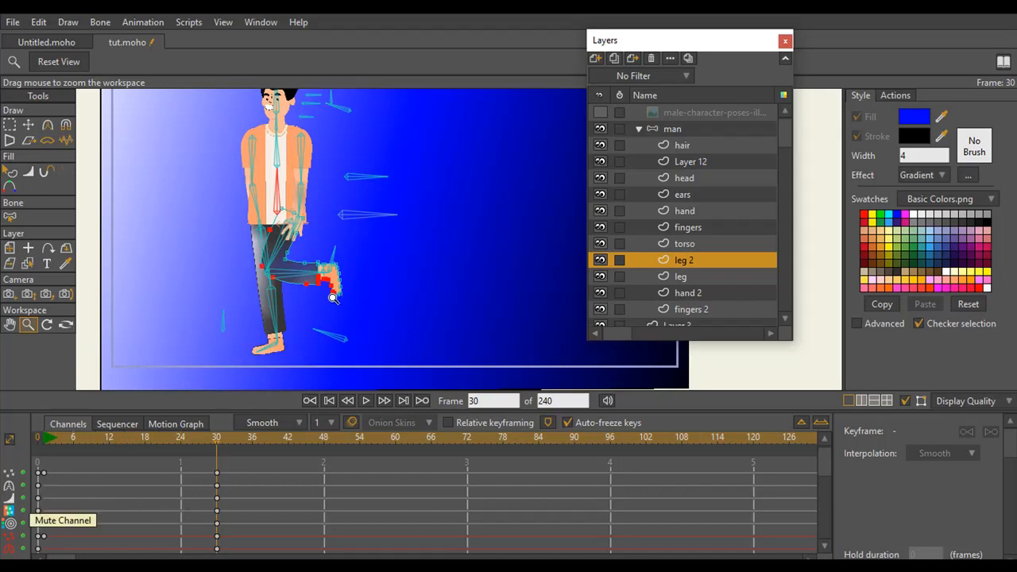
# At frame 1, give the selected leg 2 points the background-sampled color 6666FF and color strength 0
pyautogui.click(43, 442)
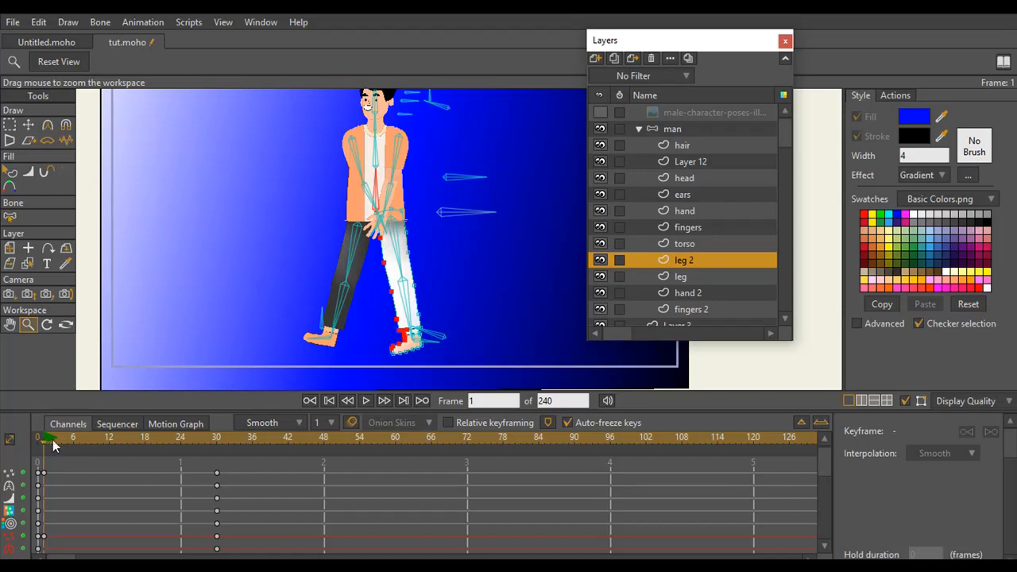
pyautogui.moveTo(45, 443)
pyautogui.mouseDown()
pyautogui.moveTo(210, 445)
pyautogui.moveTo(46, 448)
pyautogui.moveTo(48, 435)
pyautogui.mouseUp()
pyautogui.click(10, 187)
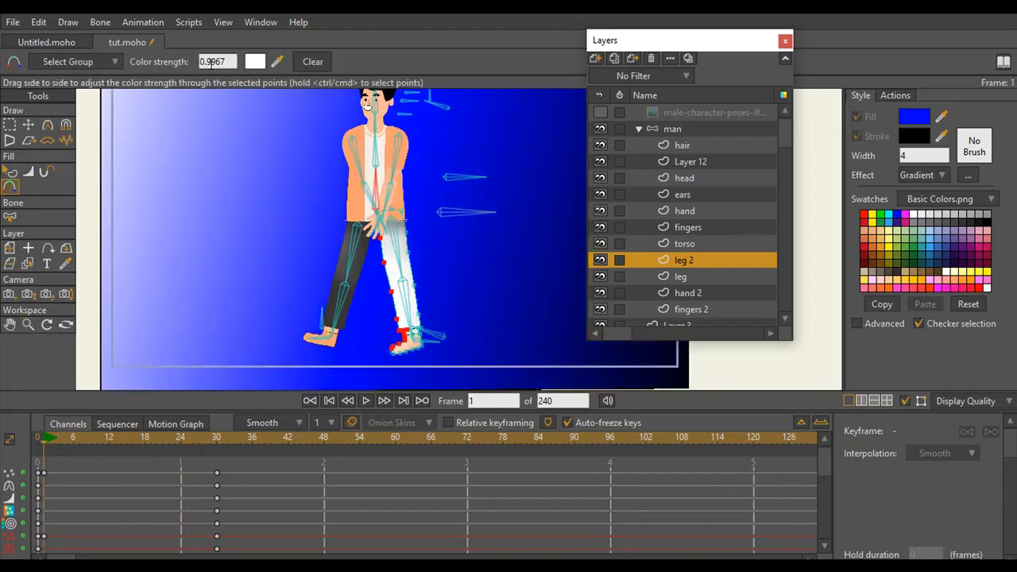
pyautogui.click(254, 62)
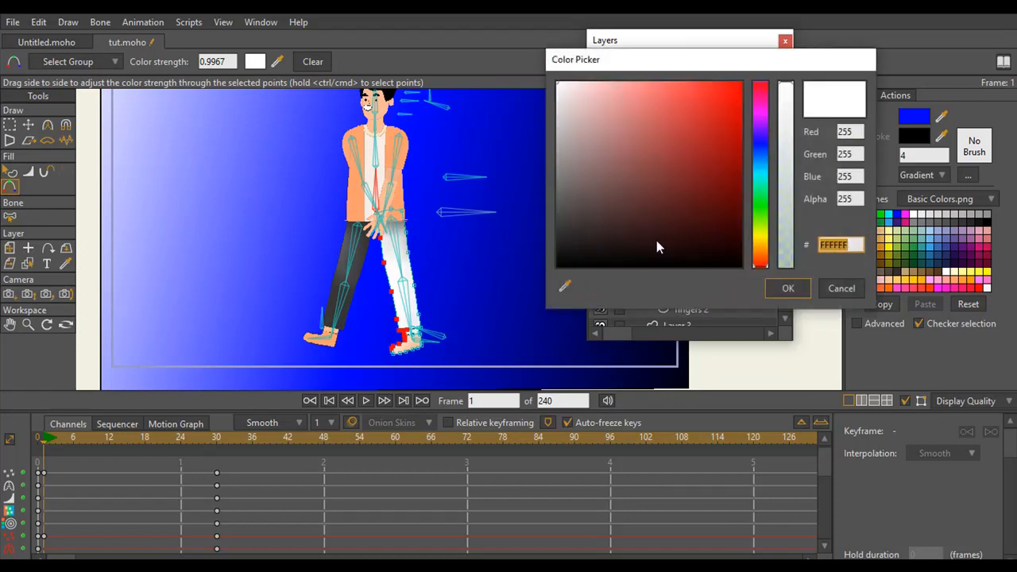
pyautogui.moveTo(565, 286); pyautogui.dragTo(224, 260)
pyautogui.click(787, 288)
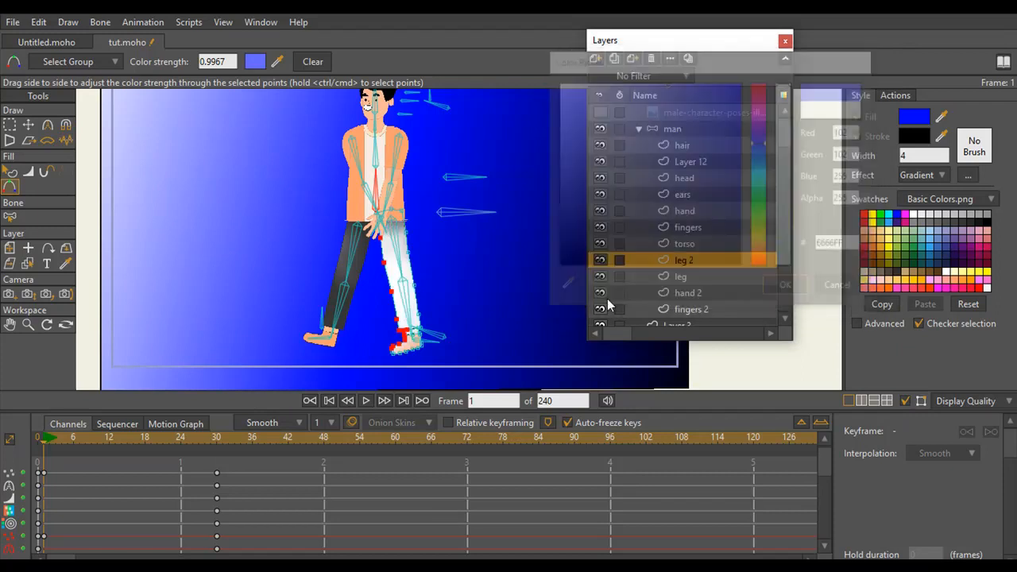
pyautogui.moveTo(232, 62); pyautogui.dragTo(197, 67)
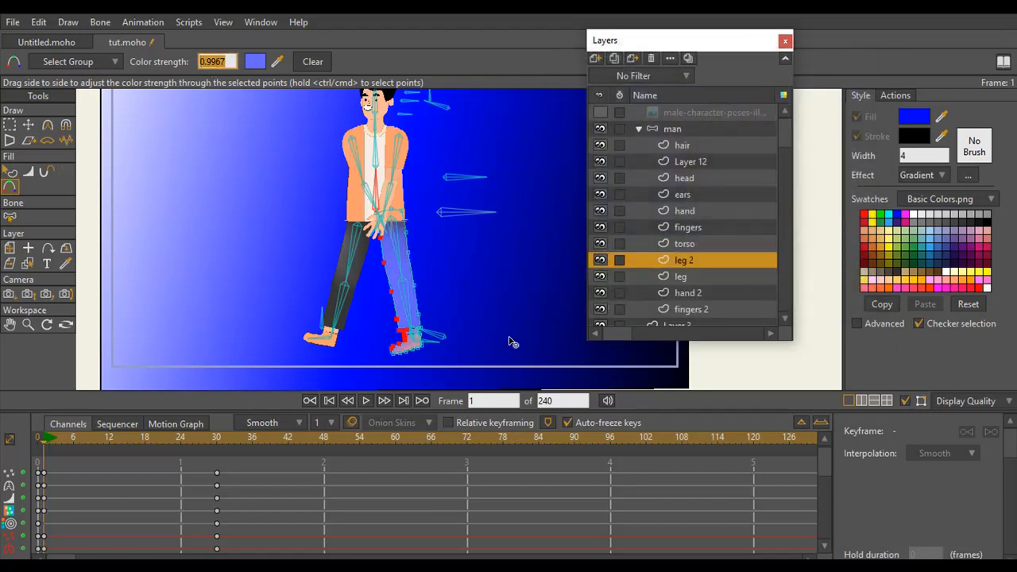
pyautogui.write('0')
pyautogui.press('Return')
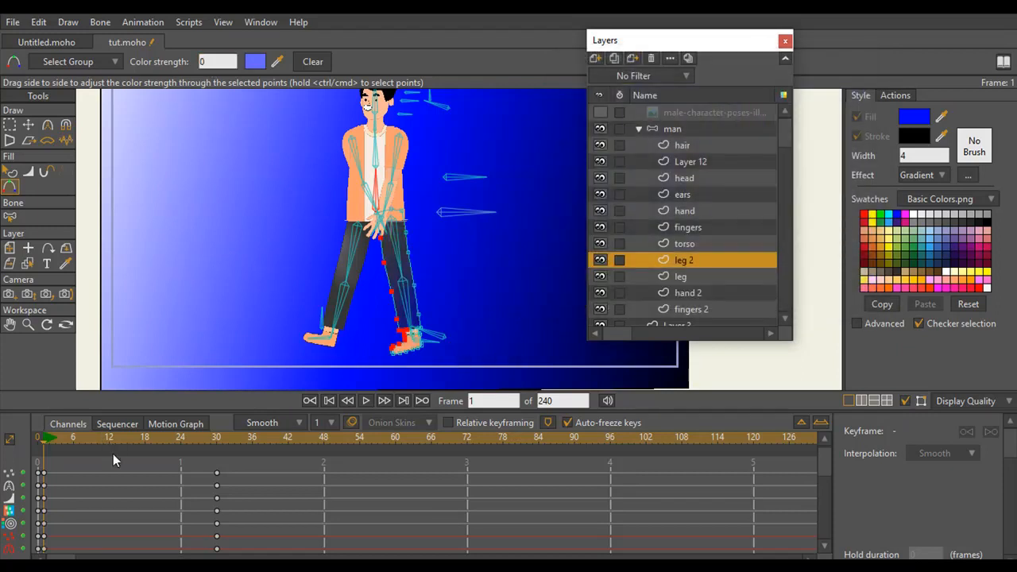
# Scrub from frame 1 to frame 30 and render that frame to check the leg tints
pyautogui.moveTo(42, 443); pyautogui.dragTo(217, 440)
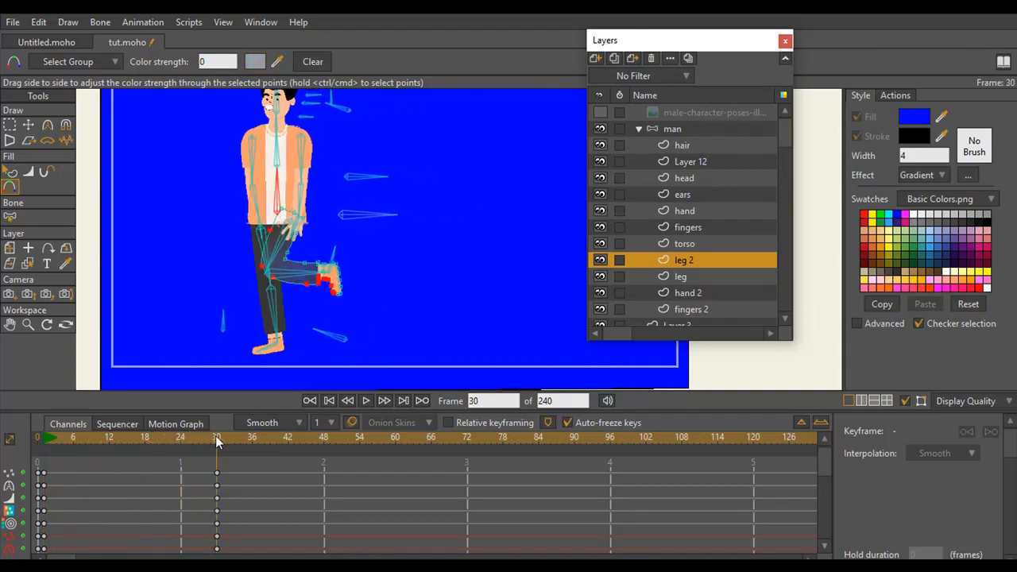
pyautogui.hotkey('ctrl', 'r')
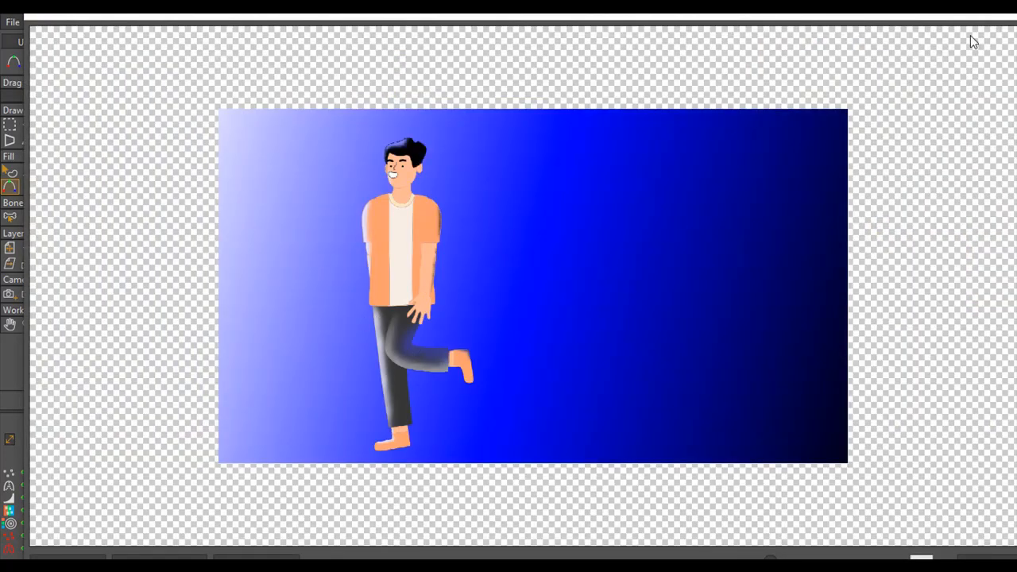
pyautogui.click(992, 16)
pyautogui.click(1003, 8)
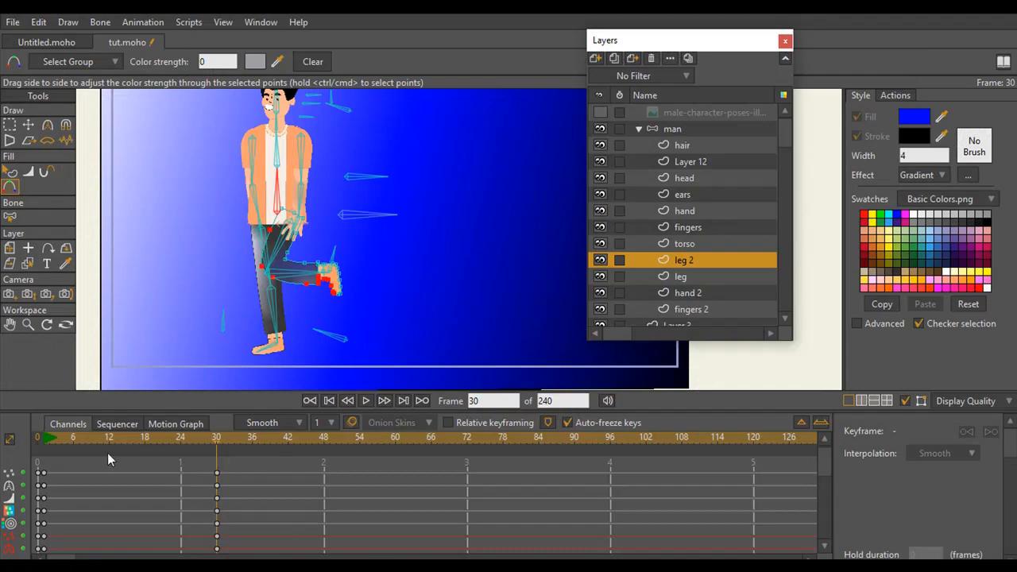
# Render frame 6 to check the edge tints against the darker part of the background
pyautogui.click(71, 439)
pyautogui.hotkey('ctrl', 'r')
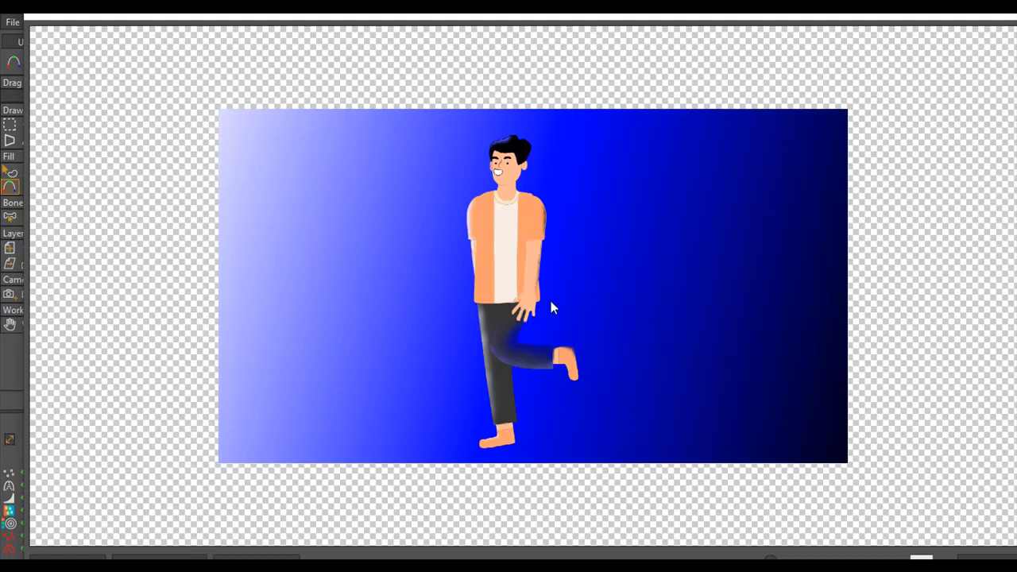
pyautogui.click(996, 15)
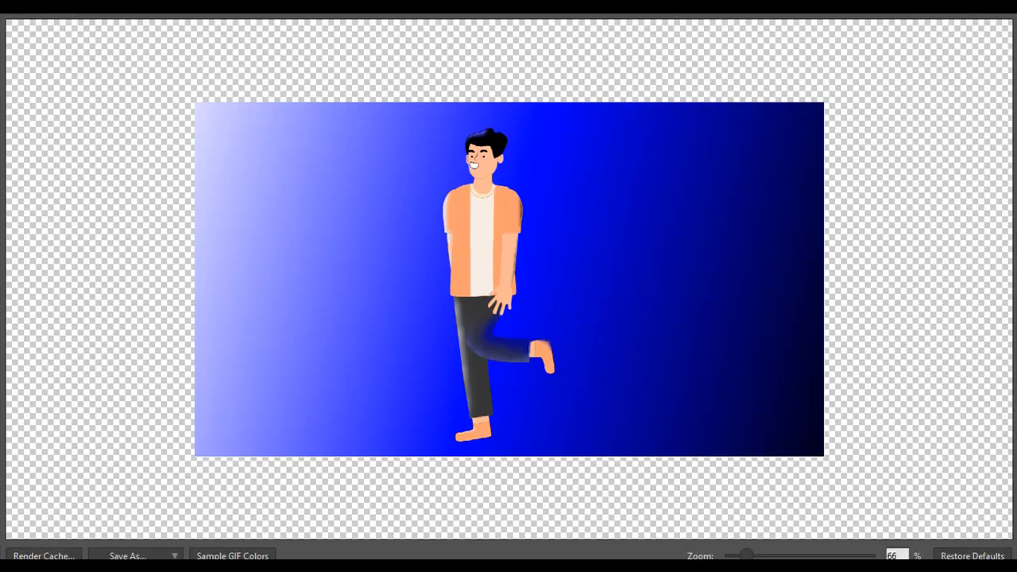
pyautogui.click(1004, 9)
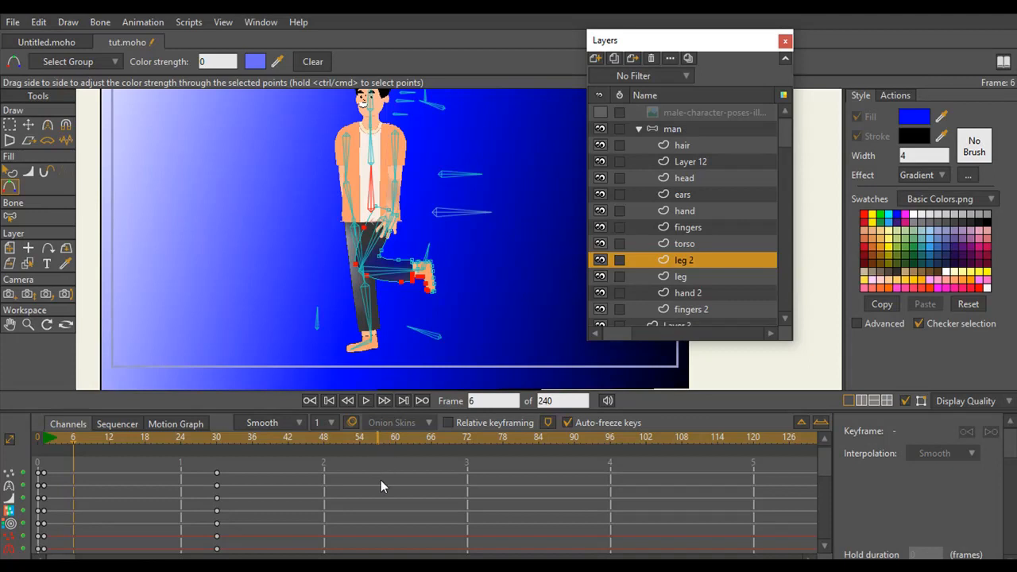